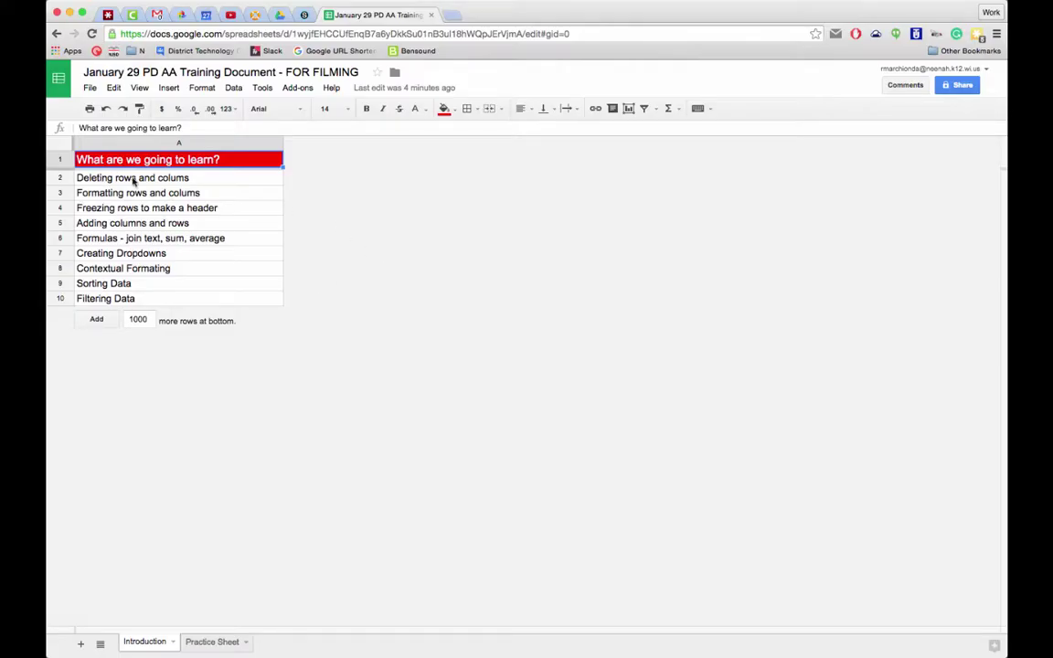
# - Delete the empty columns H through Z from the Practice Sheet
pyautogui.click(210, 643)
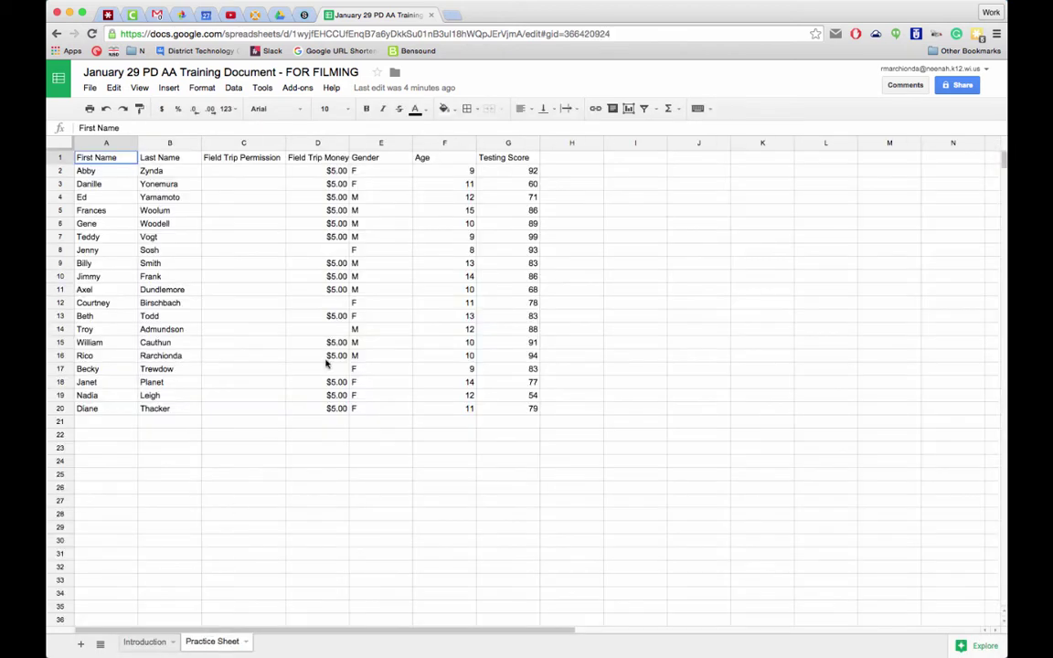
pyautogui.click(566, 147)
pyautogui.hscroll(10, 603, 154)
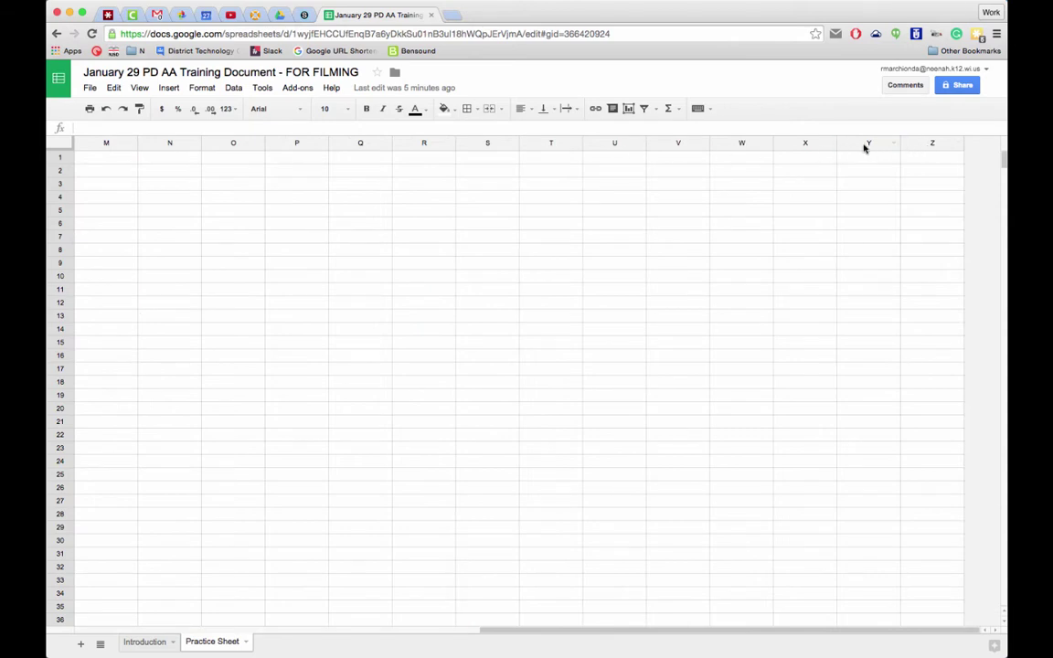
pyautogui.hscroll(-8, 841, 150)
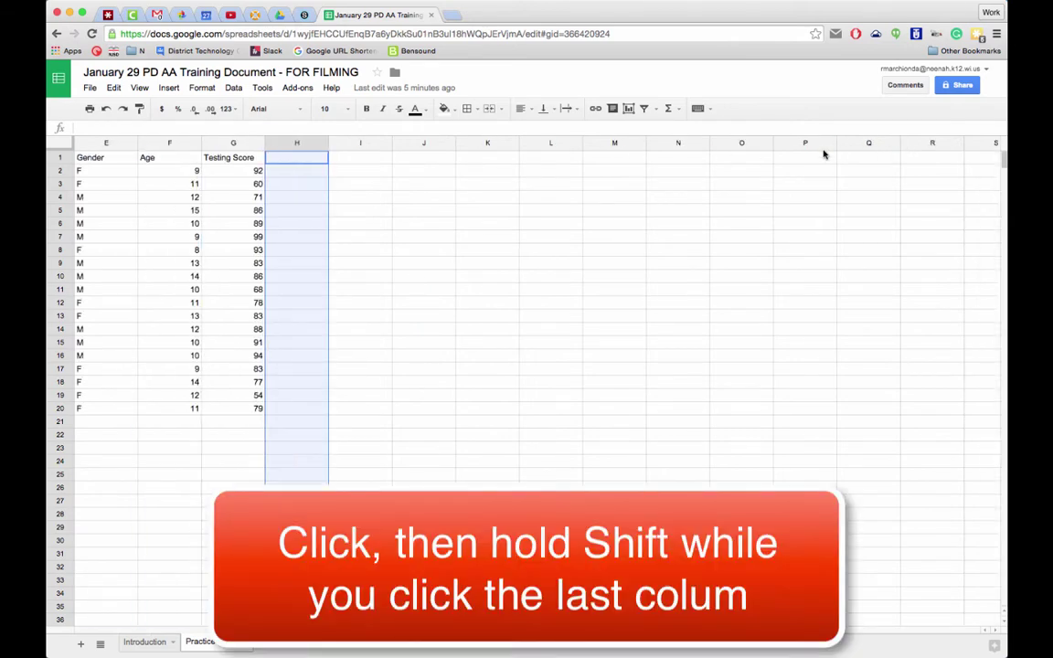
pyautogui.hscroll(8, 822, 154)
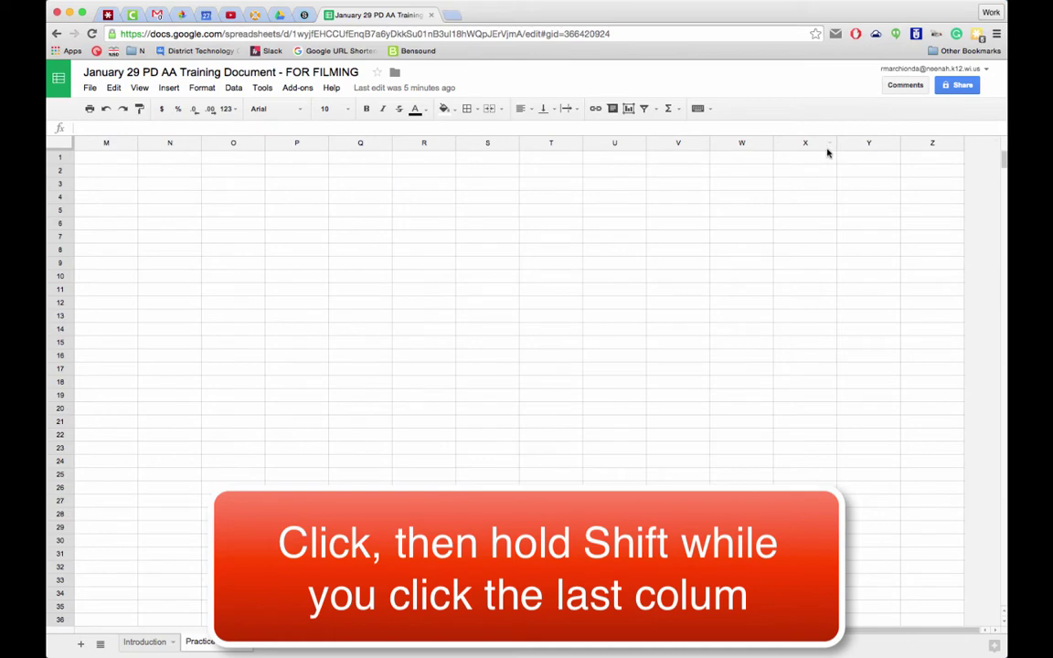
pyautogui.keyDown('shift'); pyautogui.click(916, 144); pyautogui.keyUp('shift')
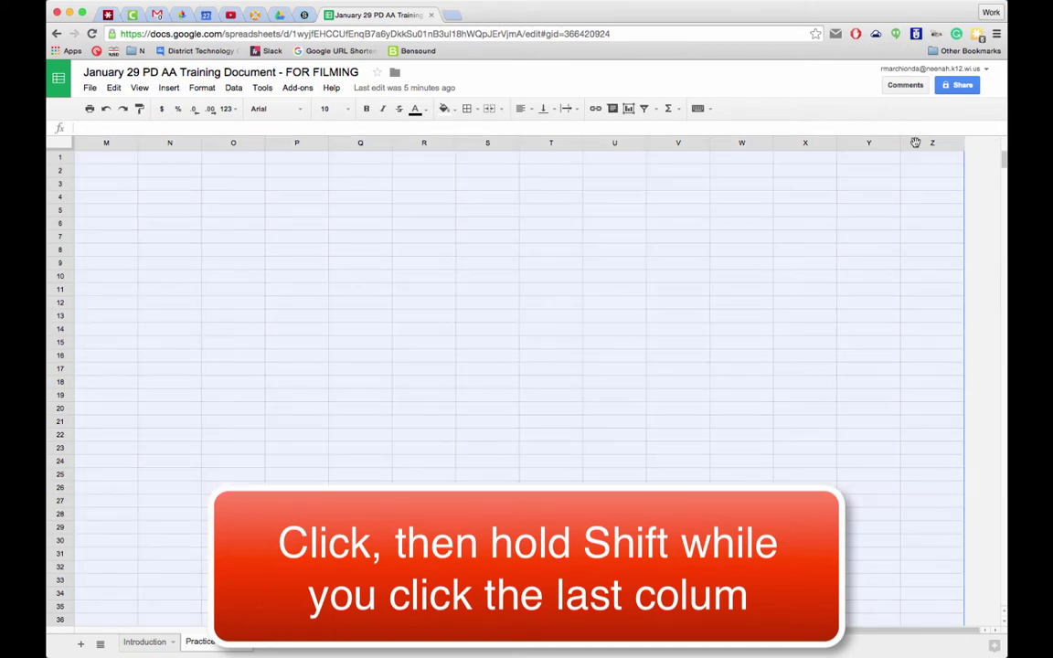
pyautogui.rightClick(915, 144)
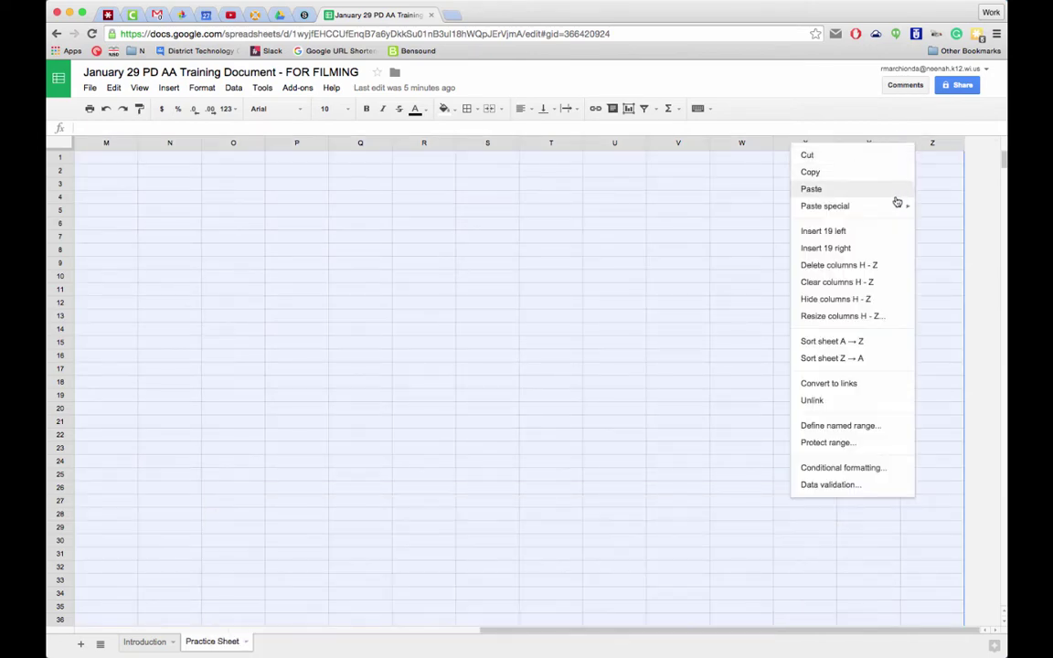
pyautogui.click(878, 268)
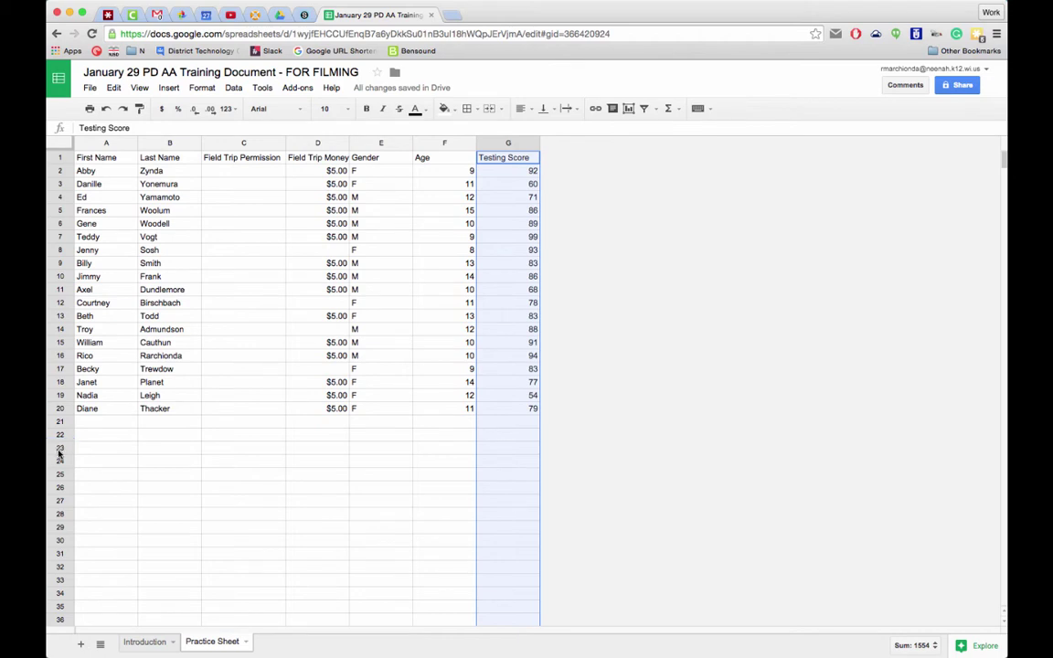
# - Delete the empty rows 23 through 1000 below the student data
pyautogui.click(60, 448)
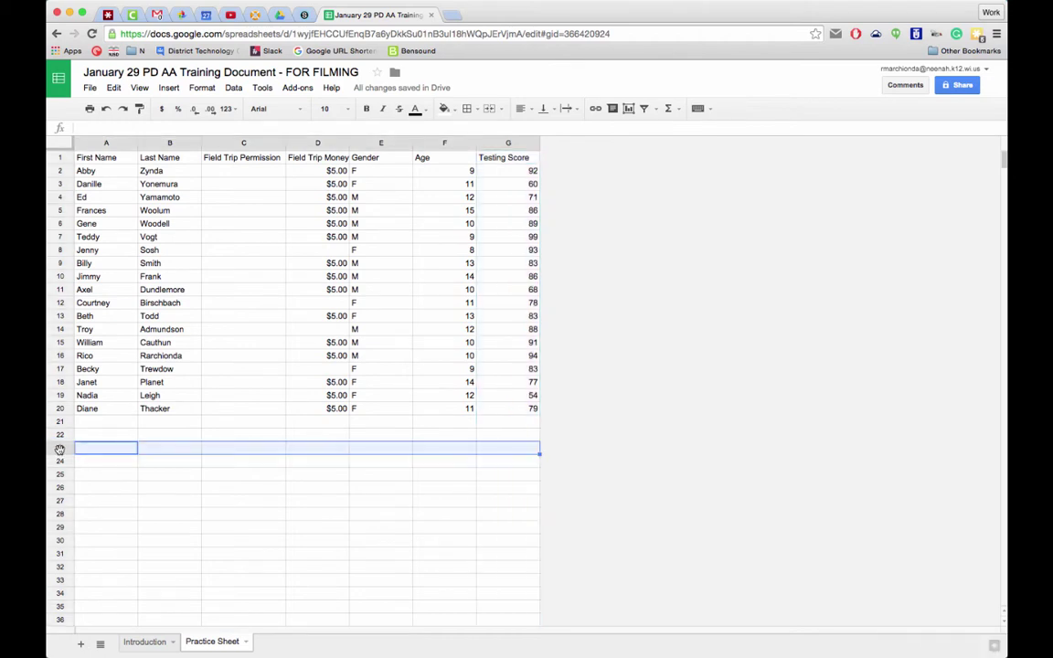
pyautogui.scroll(-20, 59, 448)
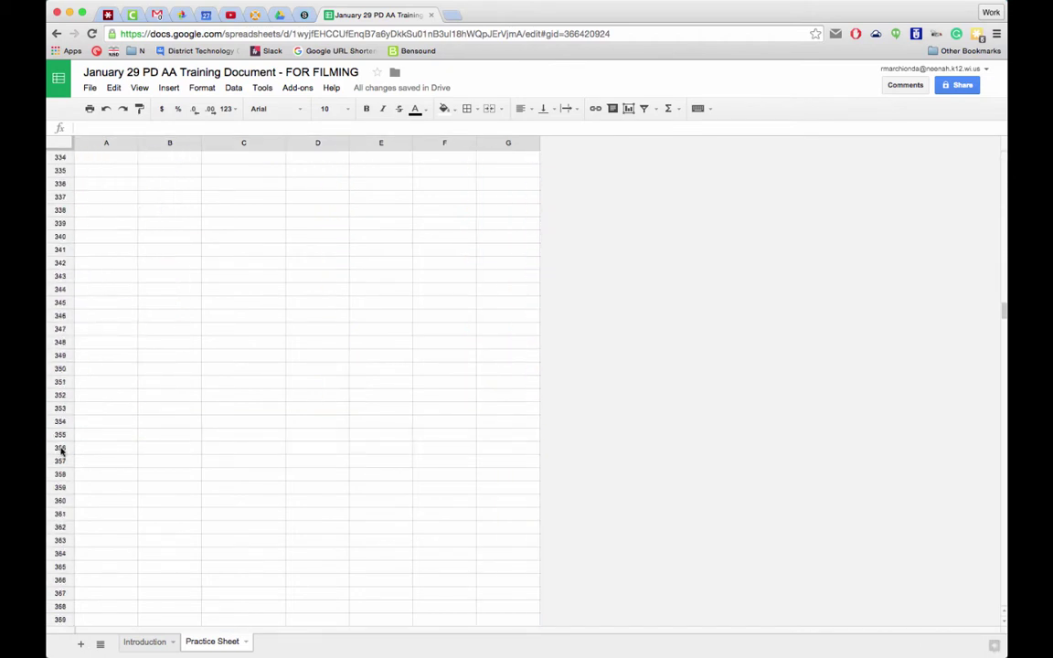
pyautogui.scroll(-20, 60, 448)
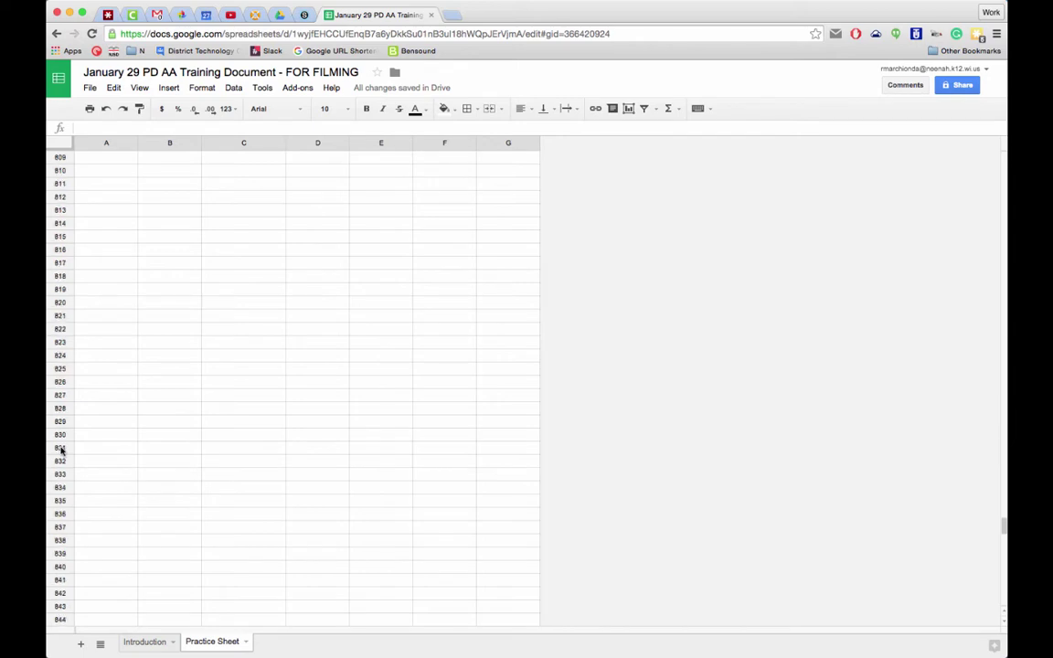
pyautogui.scroll(-13, 62, 450)
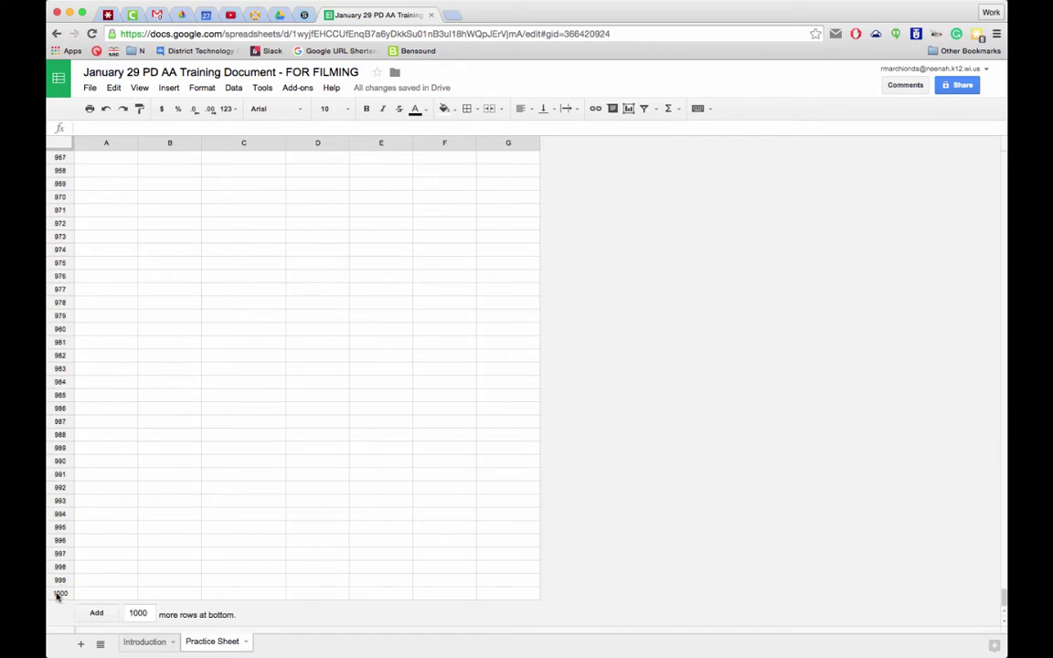
pyautogui.keyDown('shift'); pyautogui.click(57, 595); pyautogui.keyUp('shift')
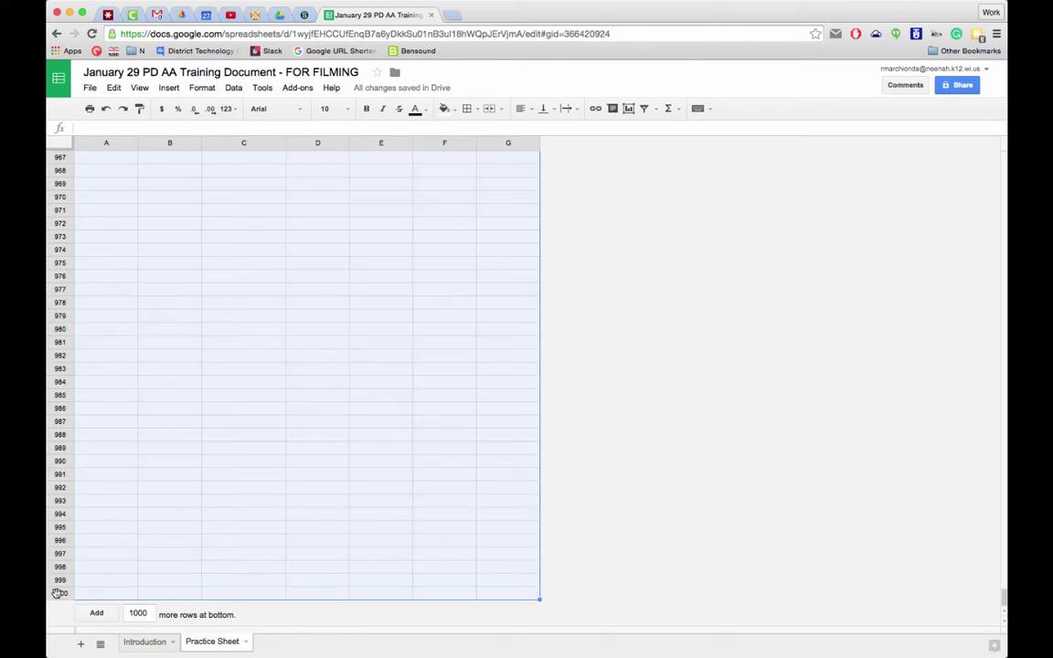
pyautogui.rightClick(58, 593)
pyautogui.press('Escape')
pyautogui.rightClick(59, 593)
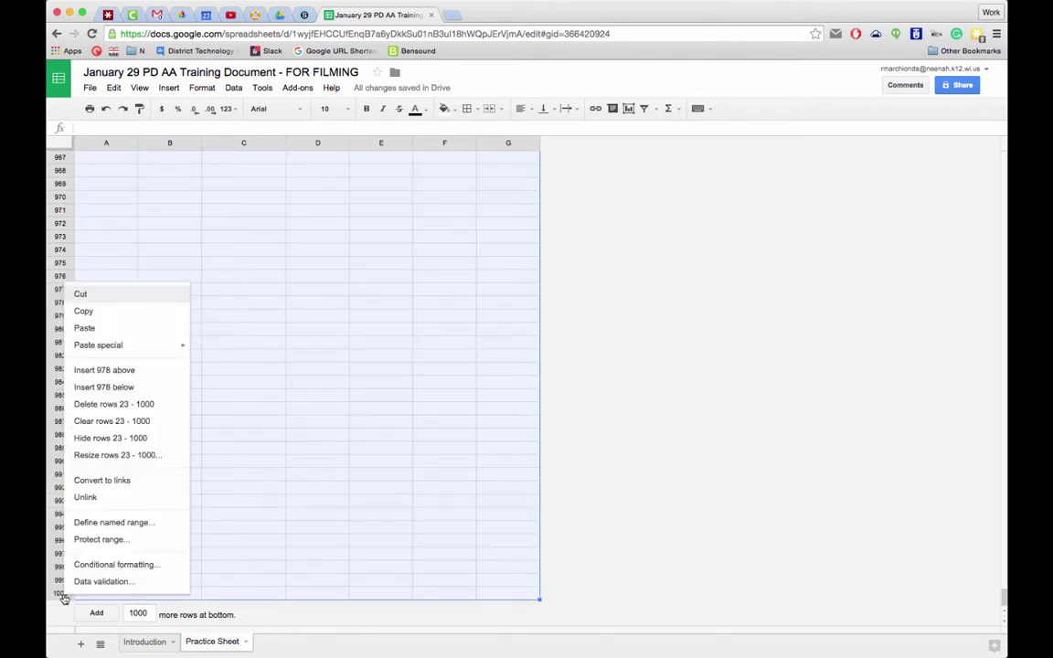
pyautogui.click(124, 410)
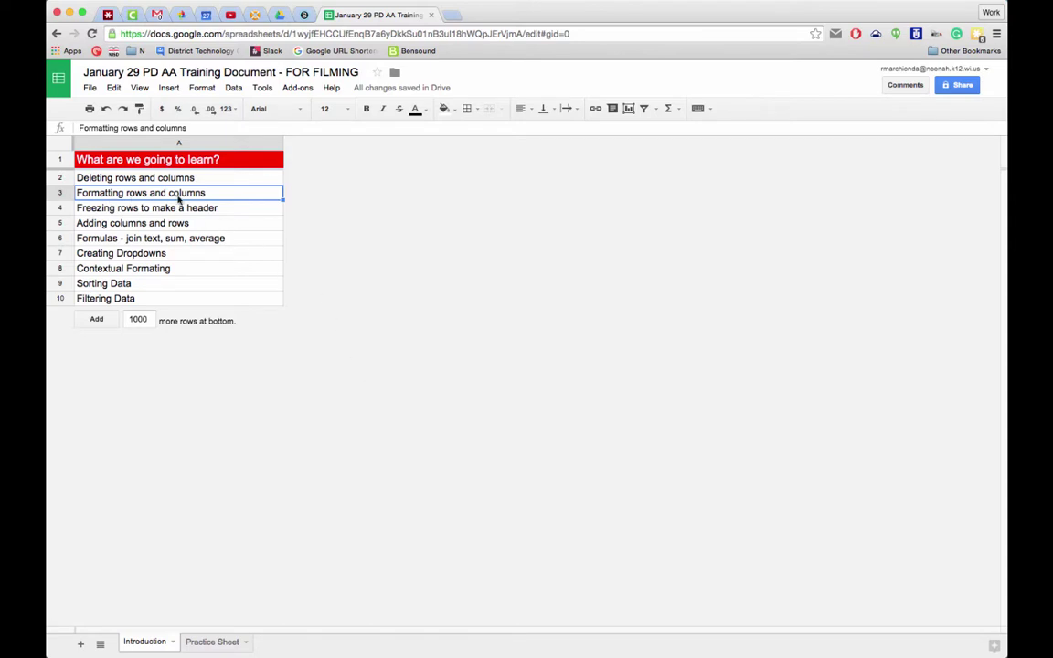
# - Give header row 1 of the Practice Sheet a light magenta fill and white text
pyautogui.click(212, 641)
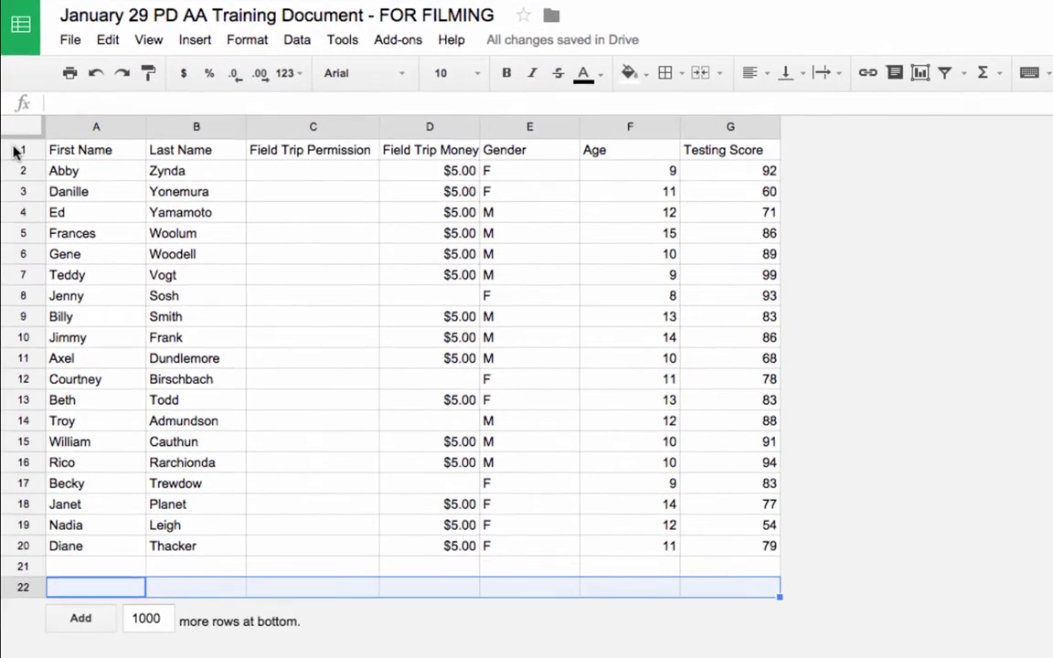
pyautogui.click(13, 150)
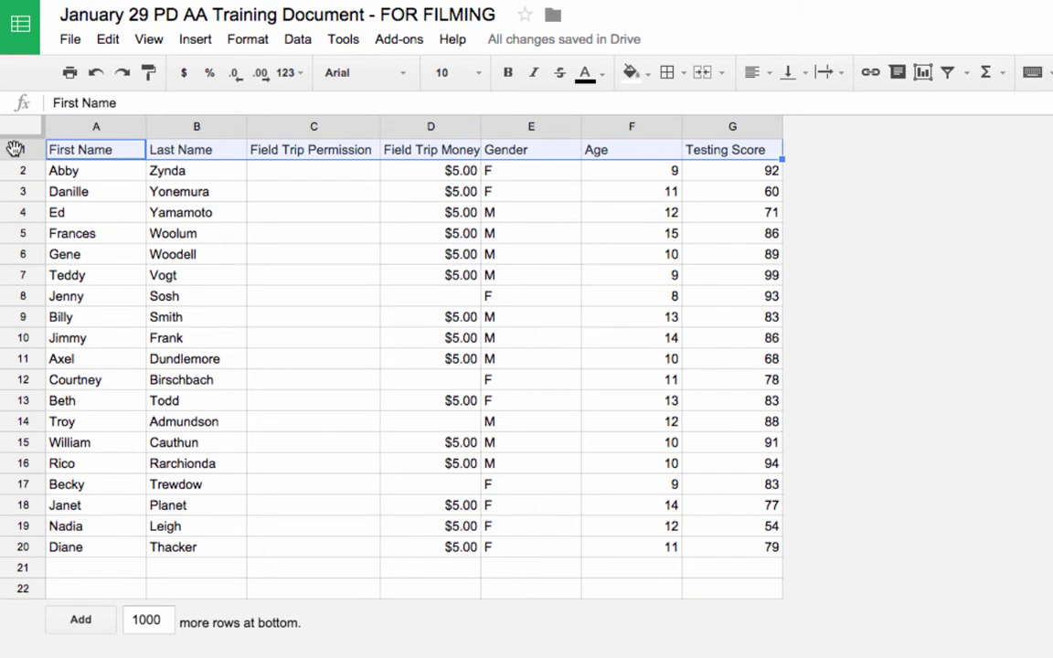
pyautogui.click(649, 74)
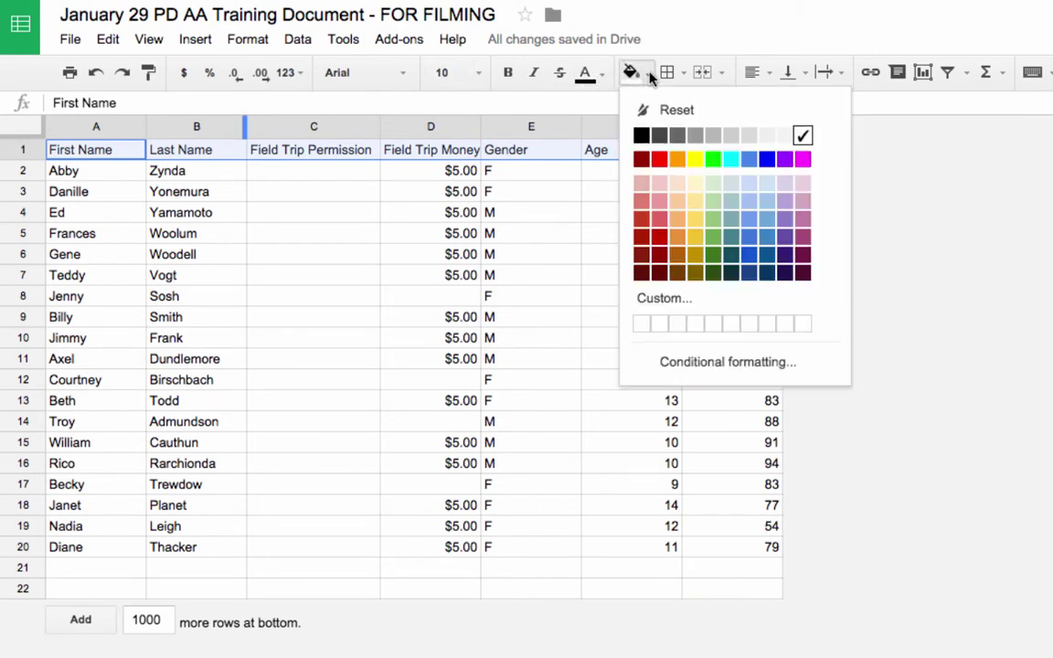
pyautogui.click(802, 222)
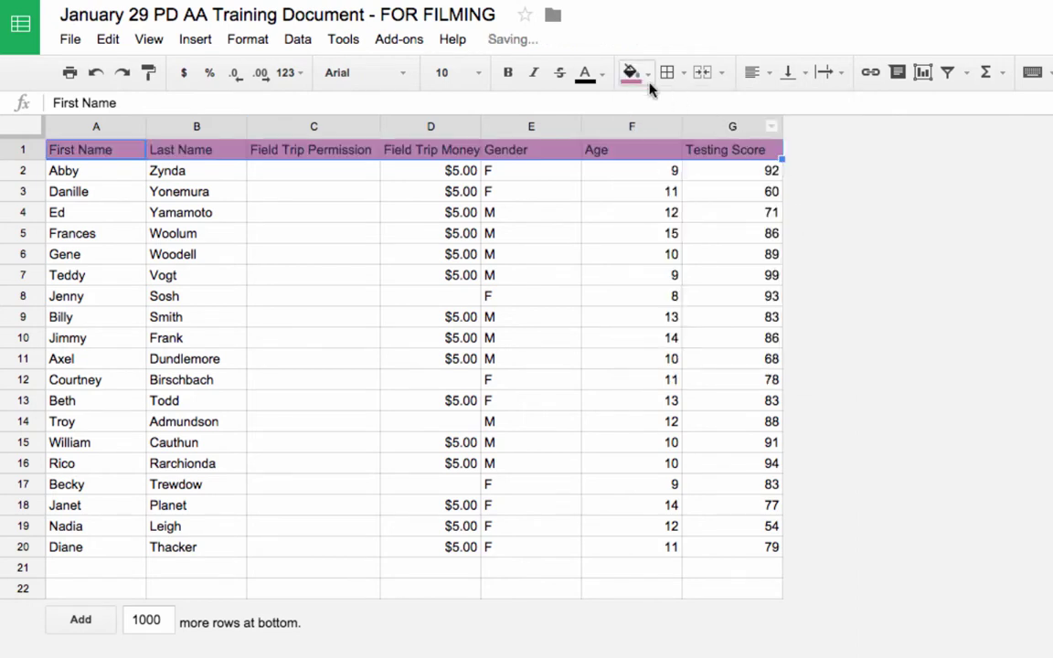
pyautogui.click(601, 75)
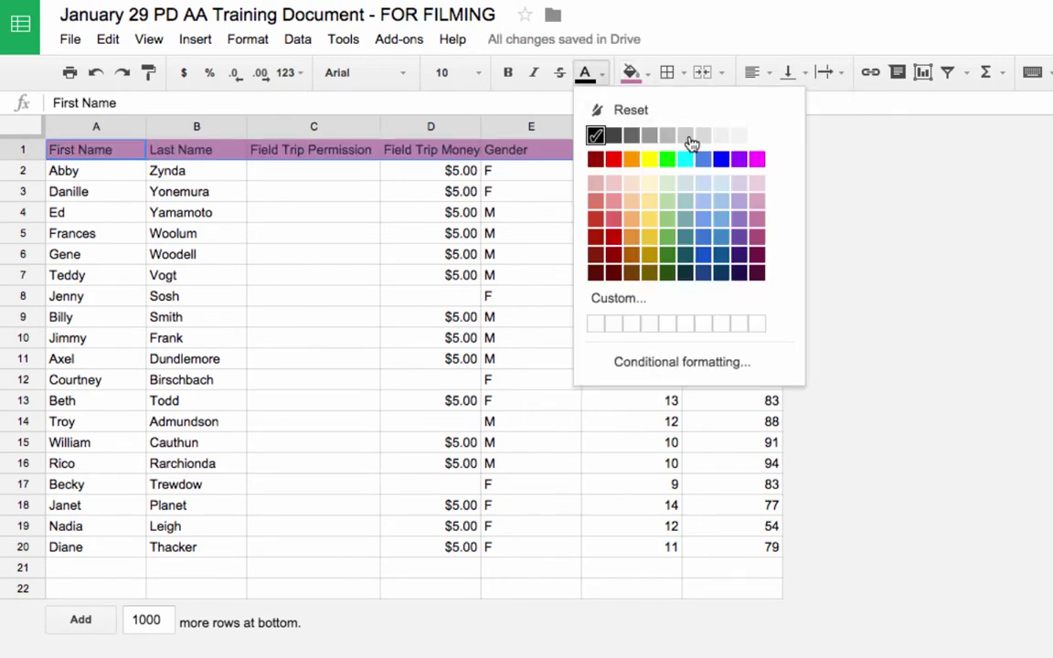
pyautogui.click(752, 135)
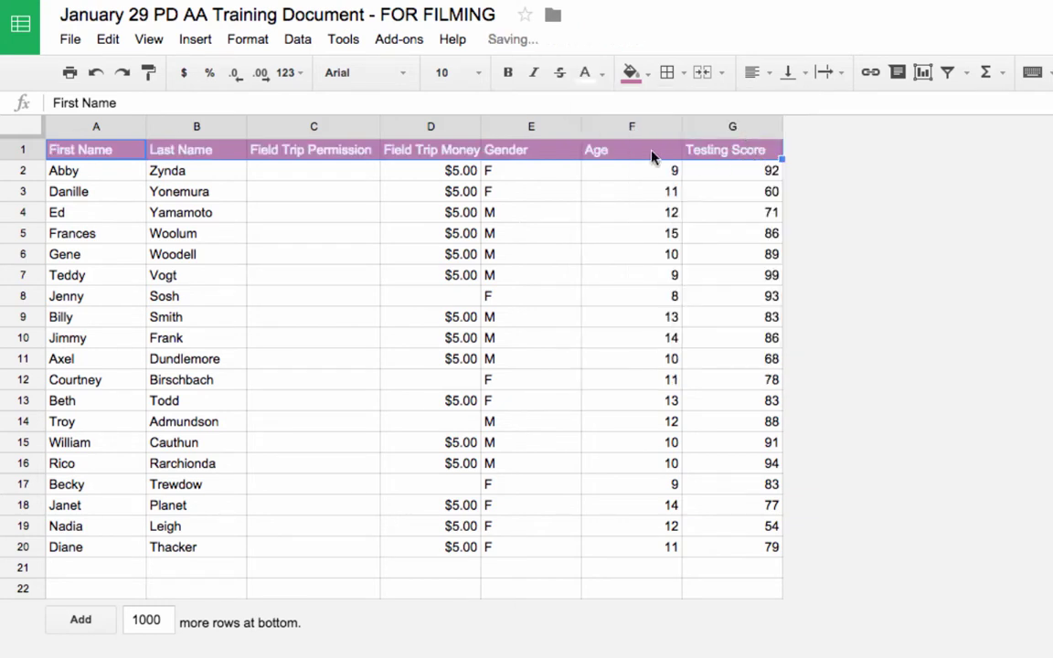
# - Set the header row's text to 12-point Questrial and center it horizontally
pyautogui.click(479, 73)
pyautogui.click(450, 268)
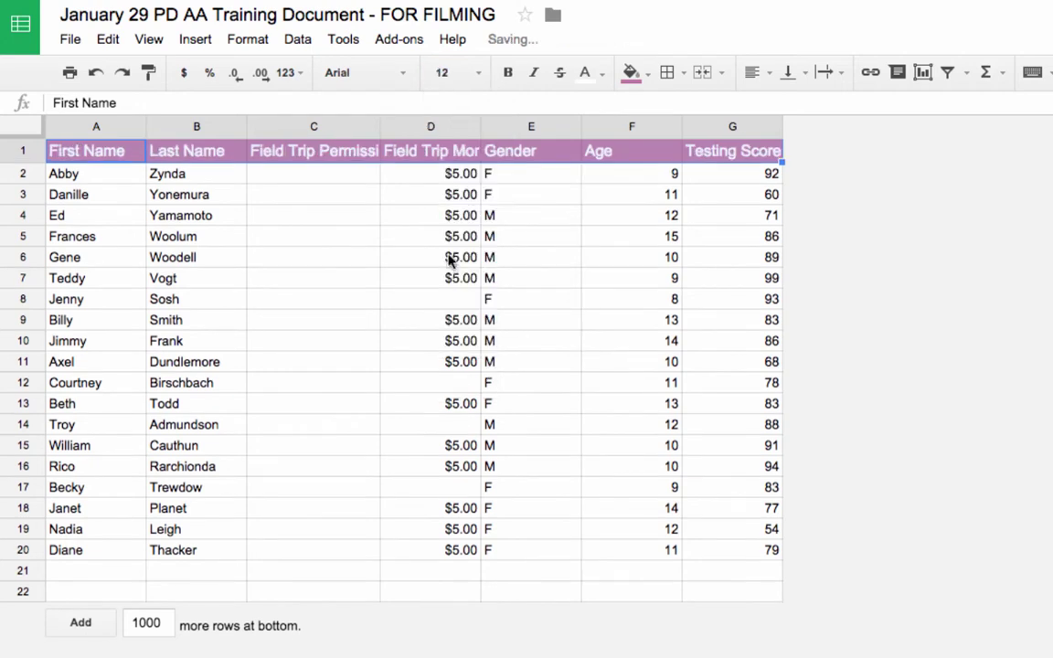
pyautogui.click(357, 75)
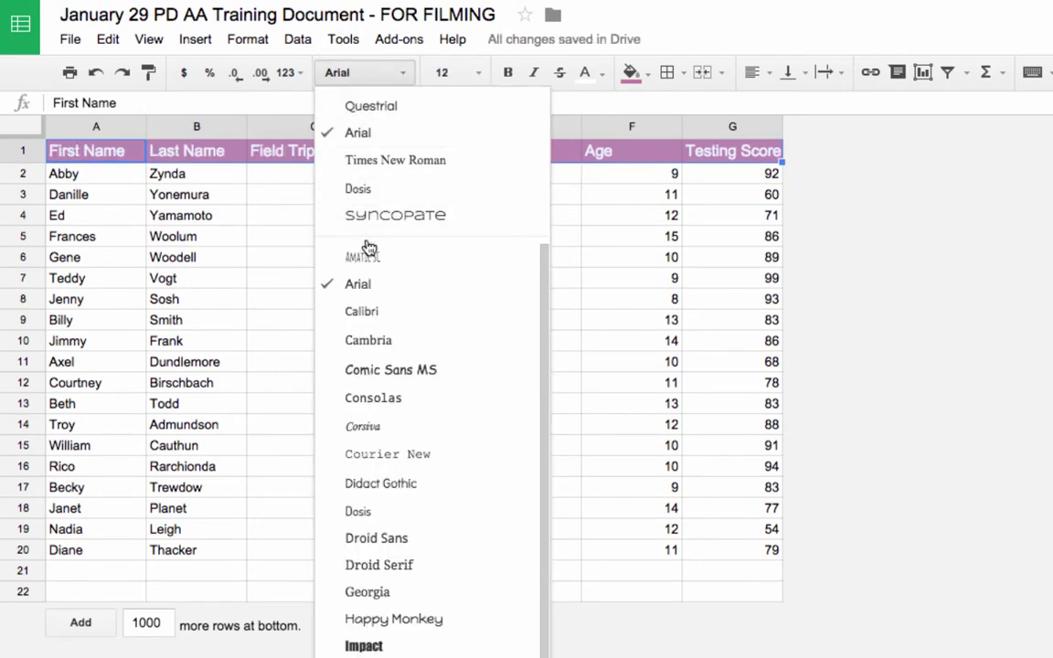
pyautogui.click(412, 104)
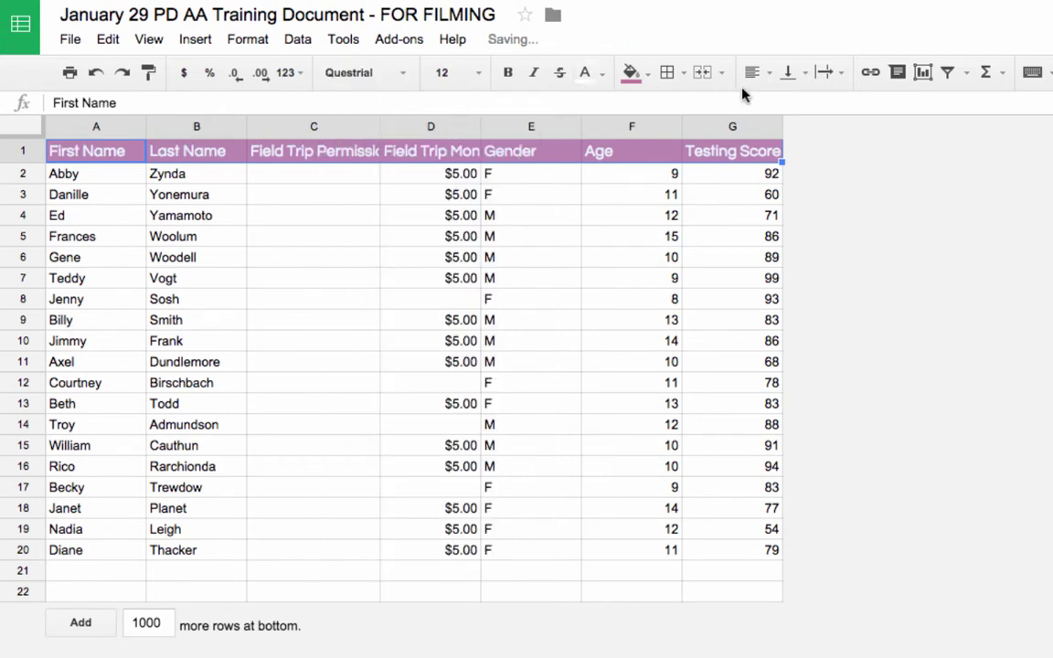
pyautogui.click(772, 74)
pyautogui.click(782, 107)
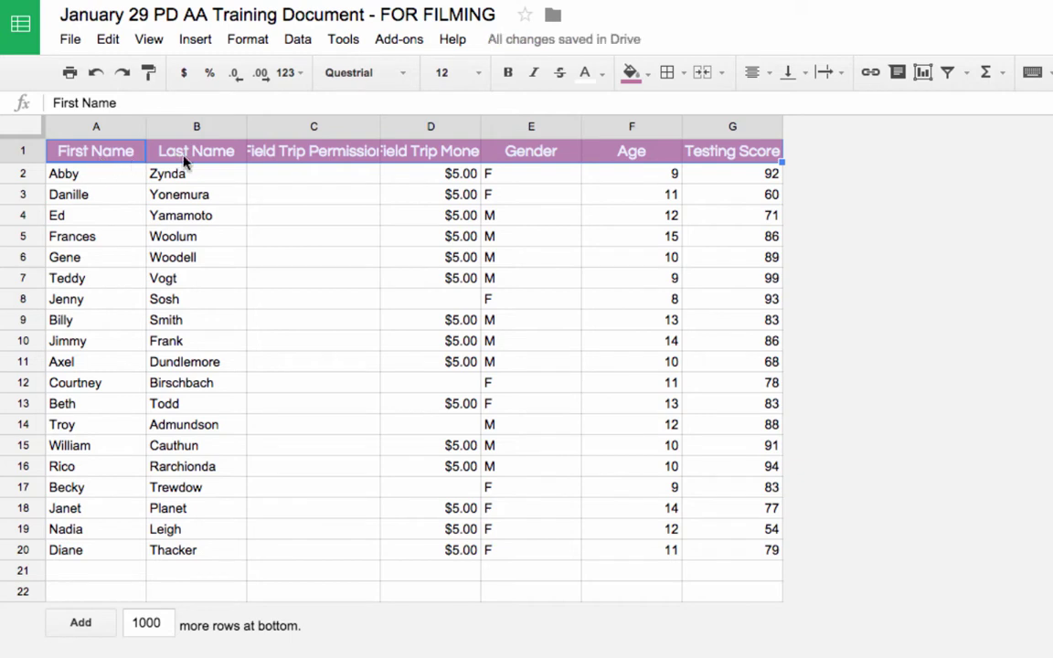
pyautogui.click(329, 156)
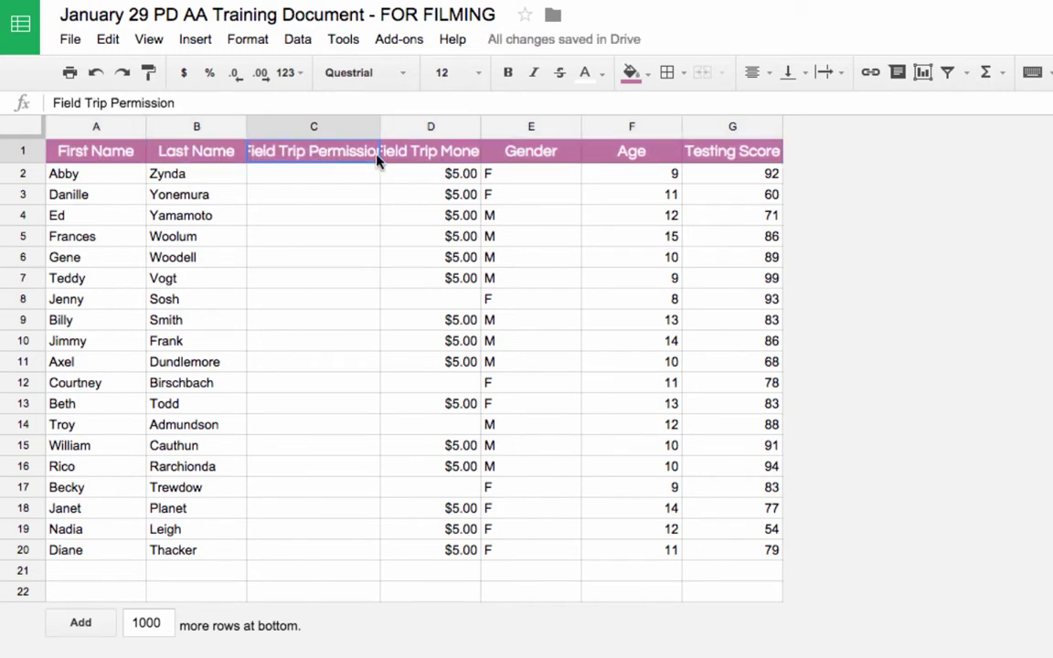
pyautogui.click(429, 157)
pyautogui.click(528, 158)
pyautogui.click(637, 160)
pyautogui.click(719, 157)
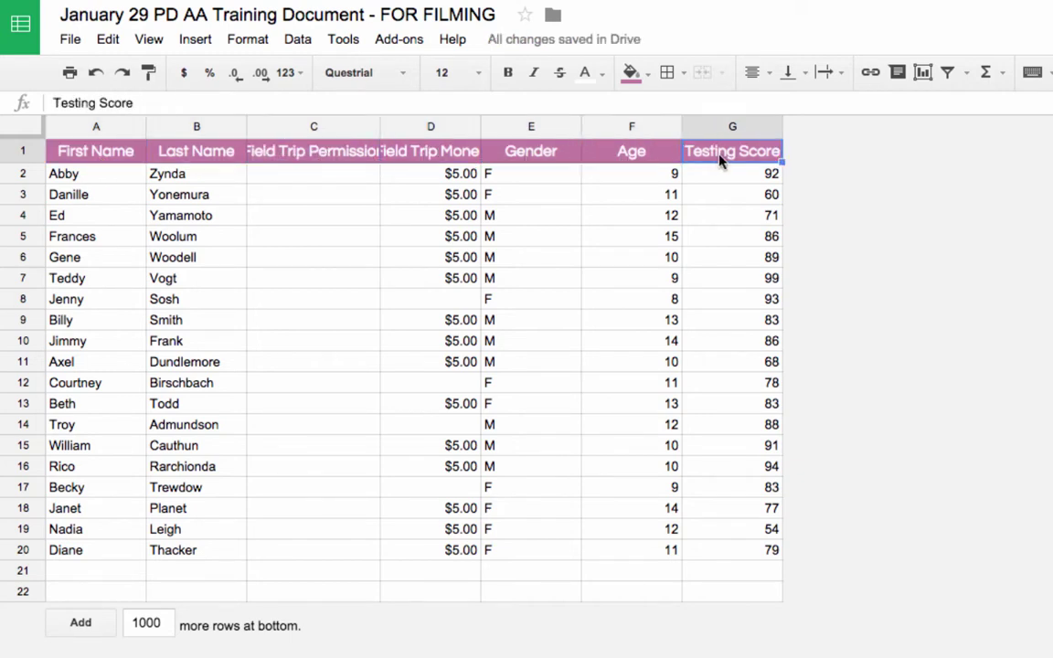
pyautogui.click(345, 153)
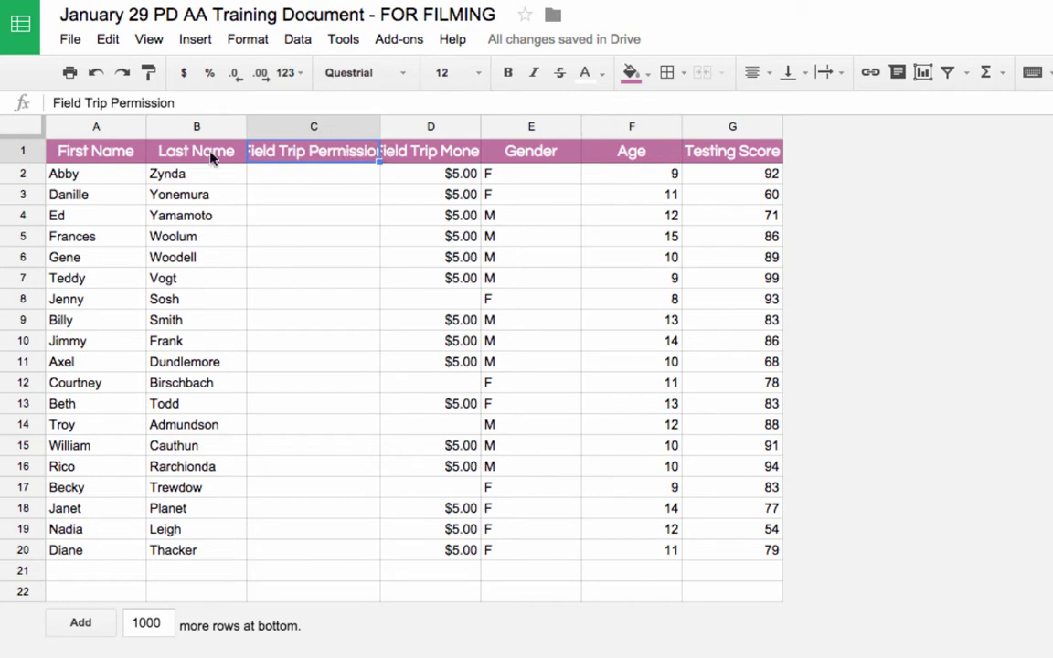
# - Widen the Field Trip Permission and Field Trip Money columns to fit their headers, and set header row 1 to font size 14
pyautogui.click(20, 151)
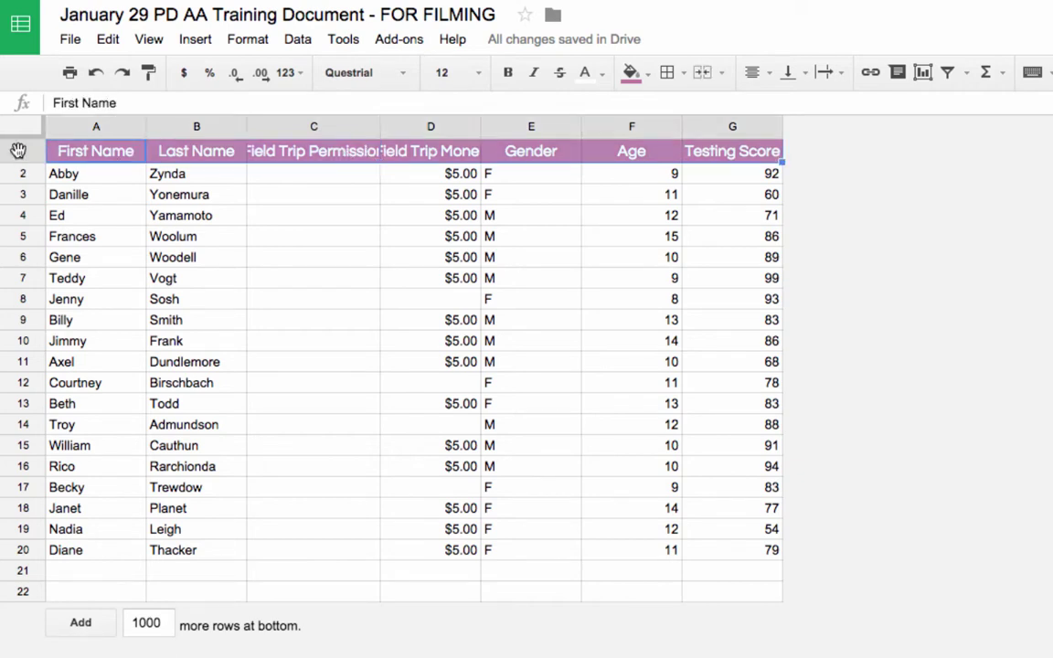
pyautogui.moveTo(380, 126); pyautogui.dragTo(419, 126)
pyautogui.moveTo(519, 126); pyautogui.dragTo(560, 127)
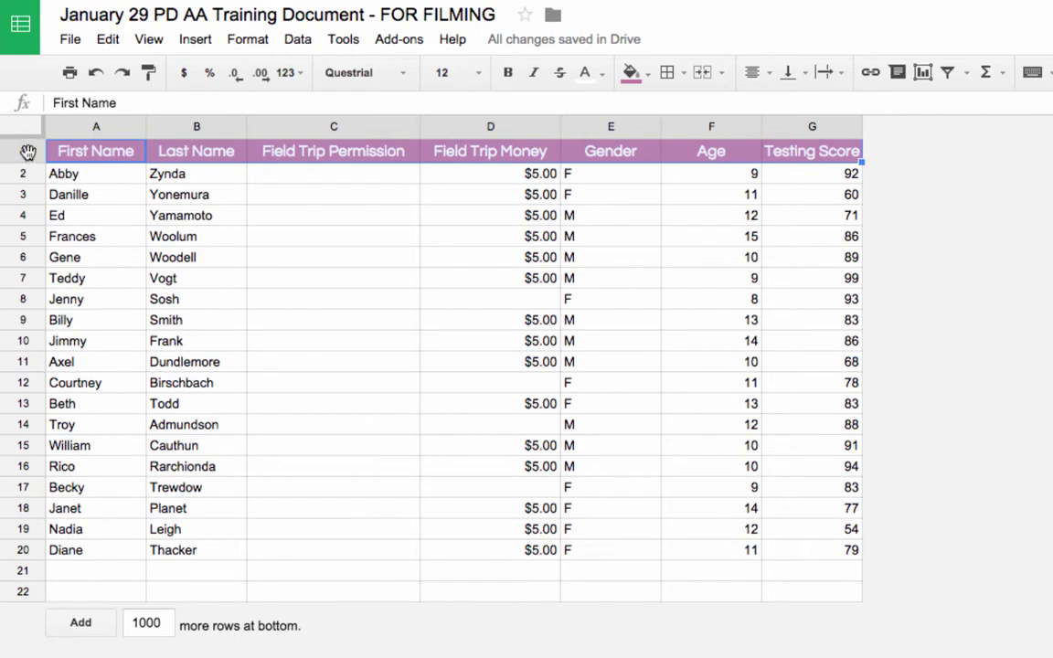
pyautogui.click(476, 72)
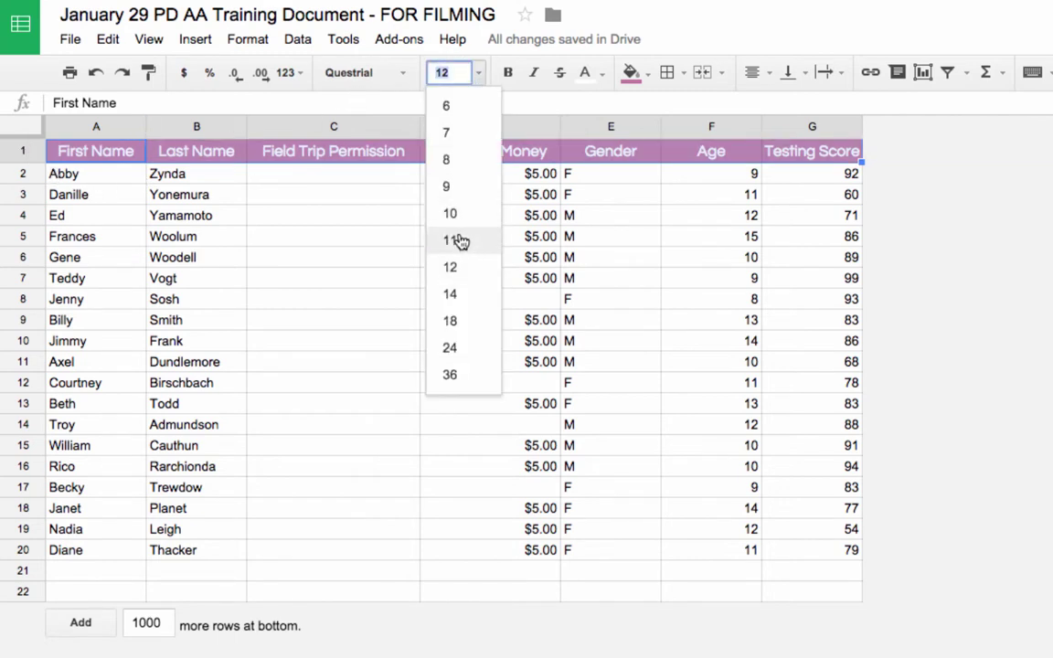
pyautogui.click(461, 296)
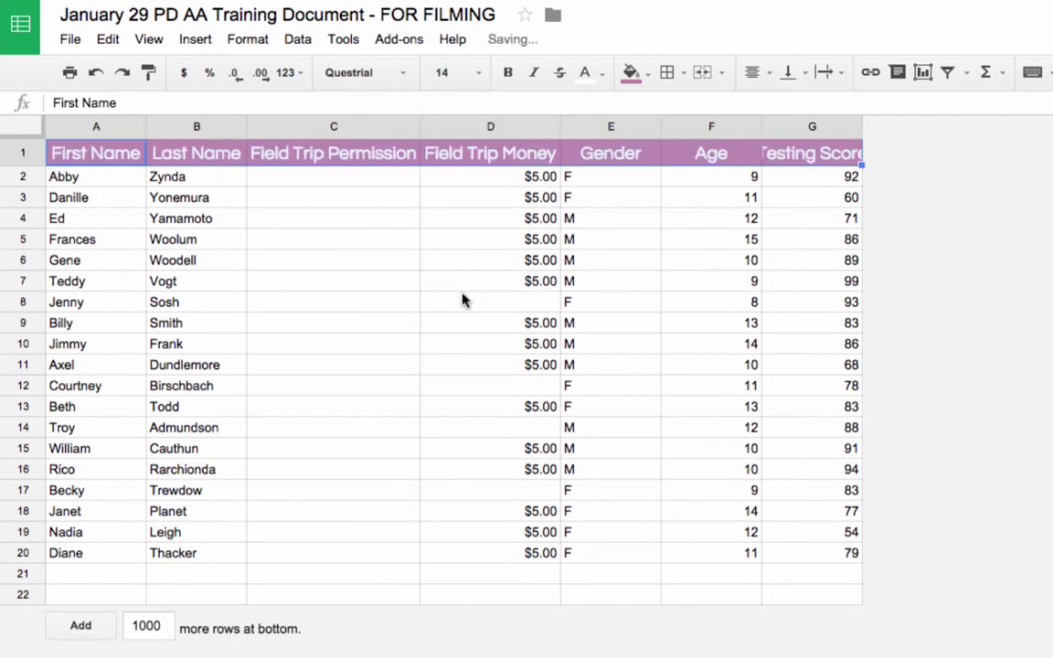
pyautogui.click(909, 247)
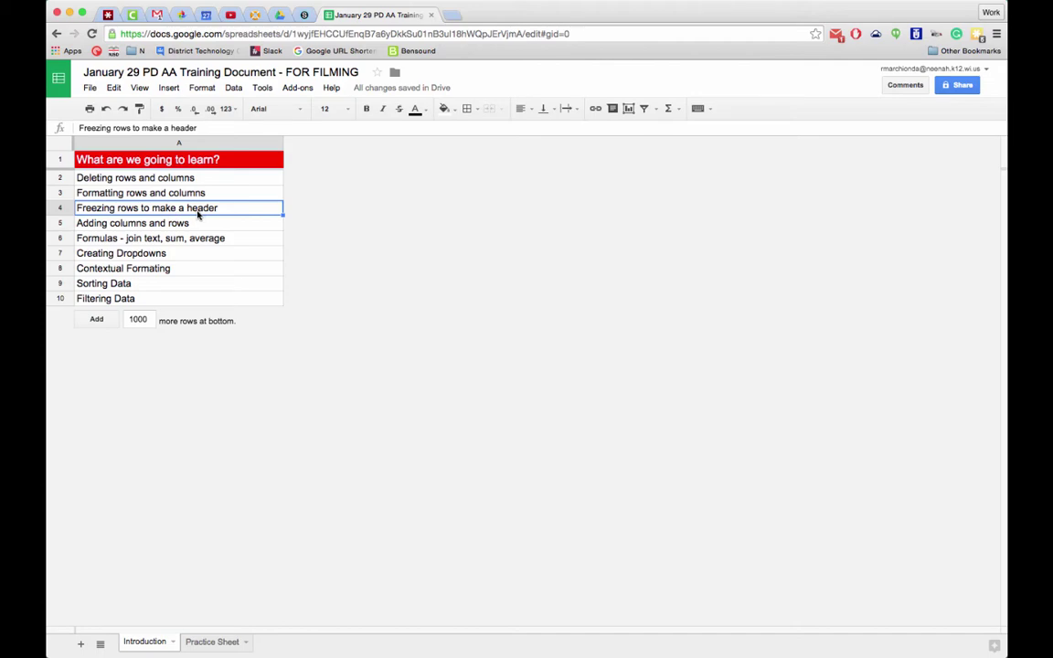
# - Add 1000 more rows at the bottom of the Practice Sheet
pyautogui.click(212, 641)
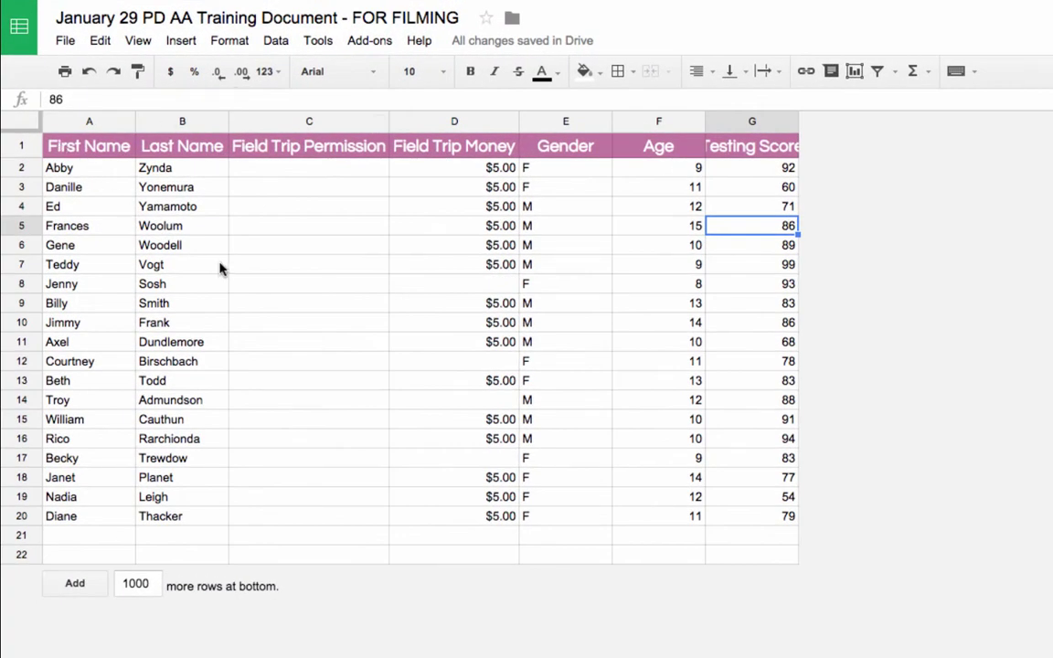
pyautogui.click(78, 585)
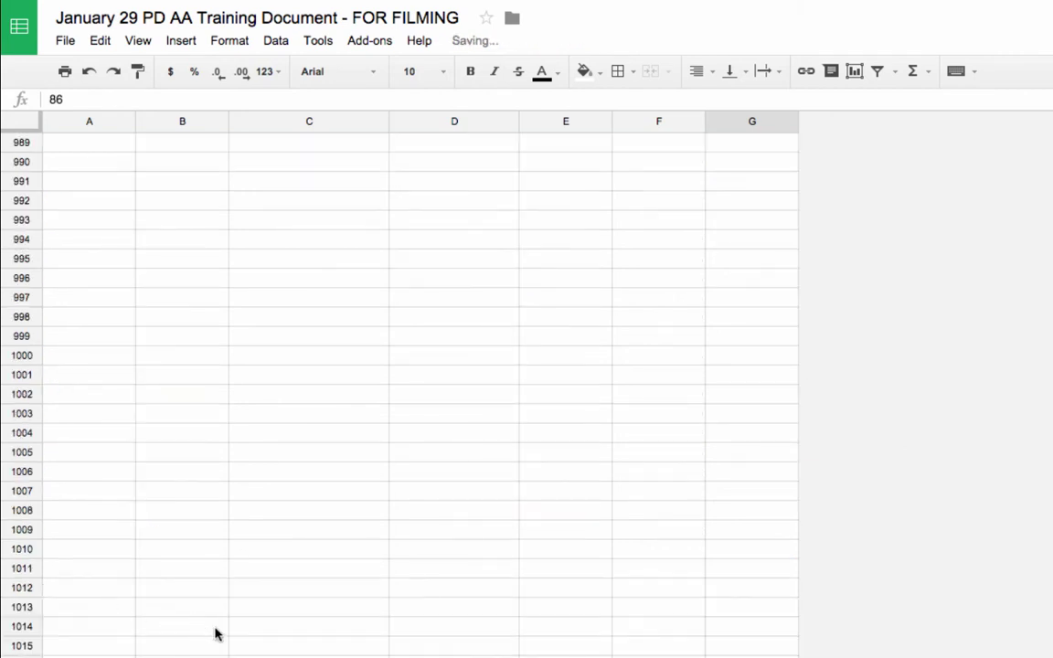
pyautogui.scroll(20, 256, 604)
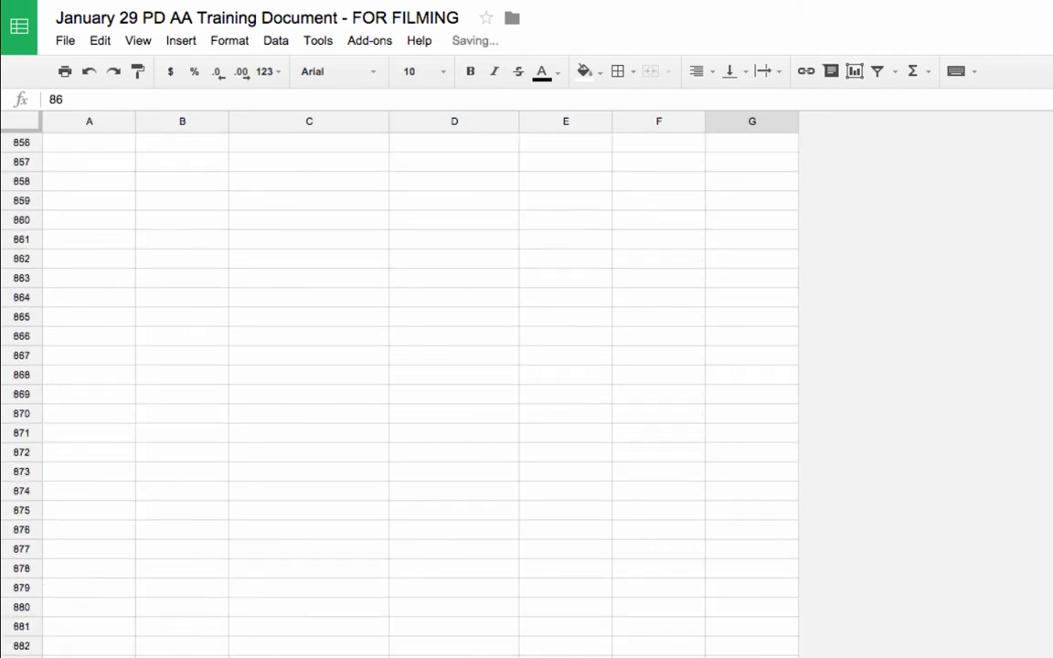
# - Freeze header row 1 of the Practice Sheet and check it against the rows further down
pyautogui.scroll(-3, 635, 531)
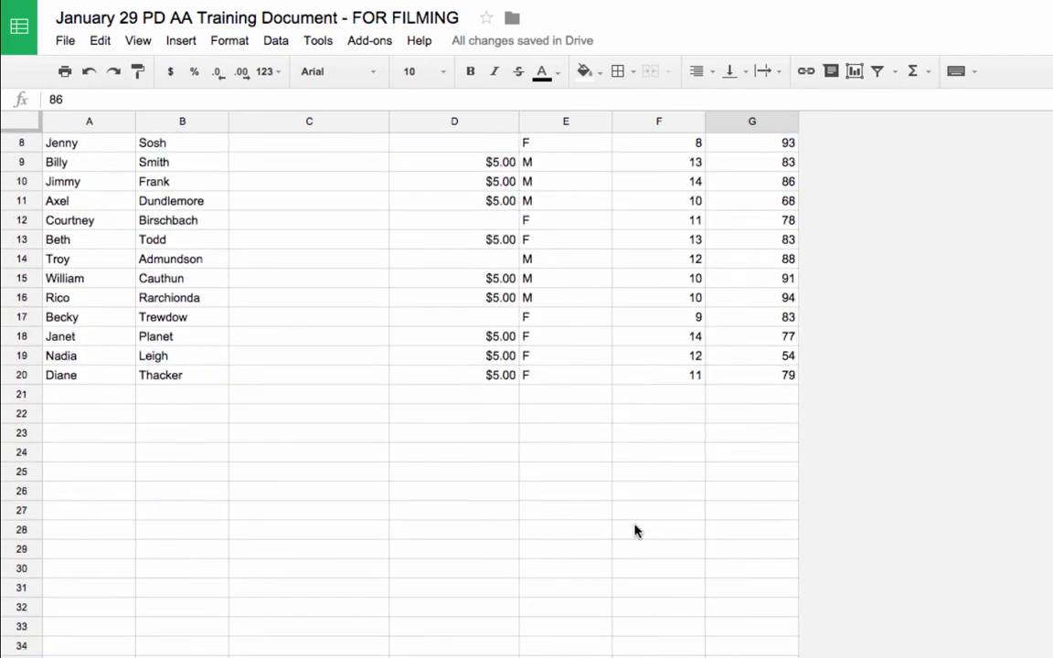
pyautogui.scroll(3, 634, 531)
pyautogui.scroll(-5, 634, 531)
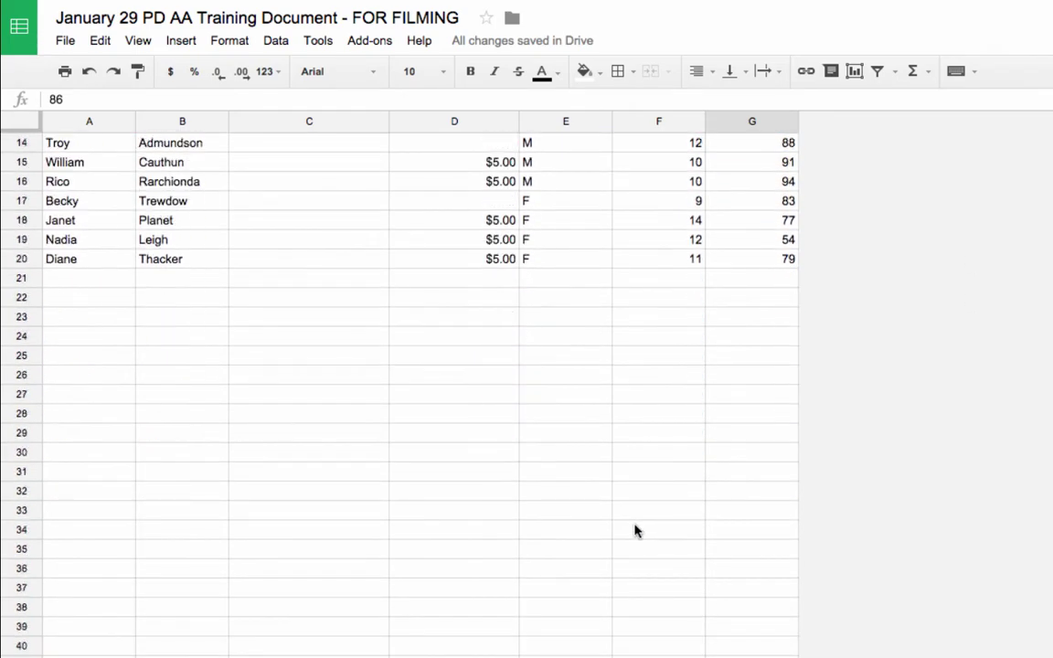
pyautogui.scroll(5, 635, 531)
pyautogui.scroll(-3, 634, 531)
pyautogui.scroll(3, 634, 531)
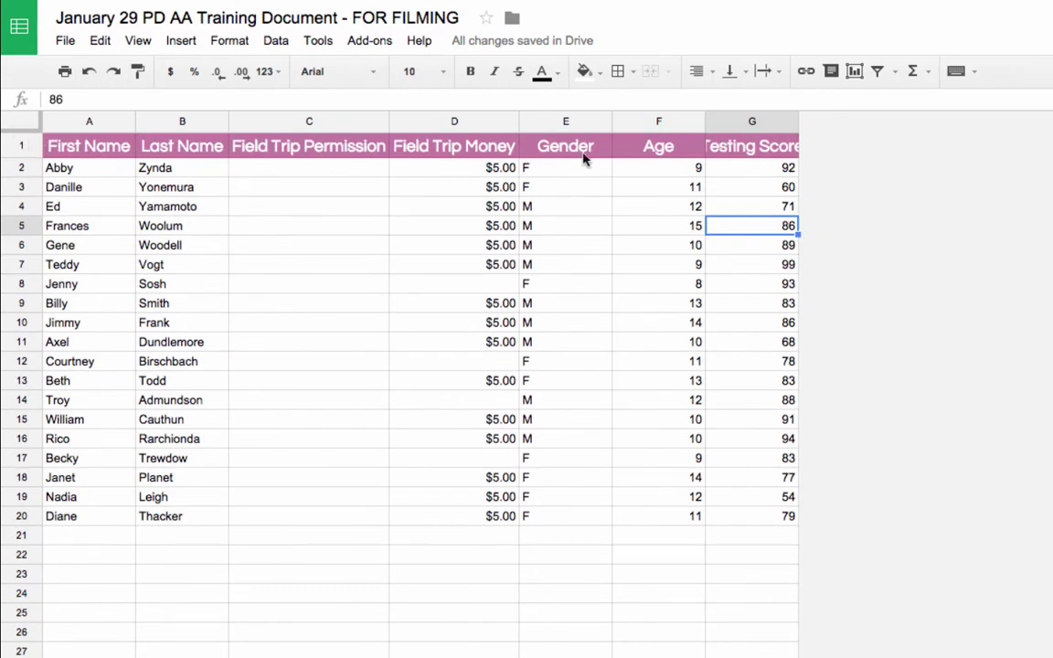
pyautogui.click(22, 144)
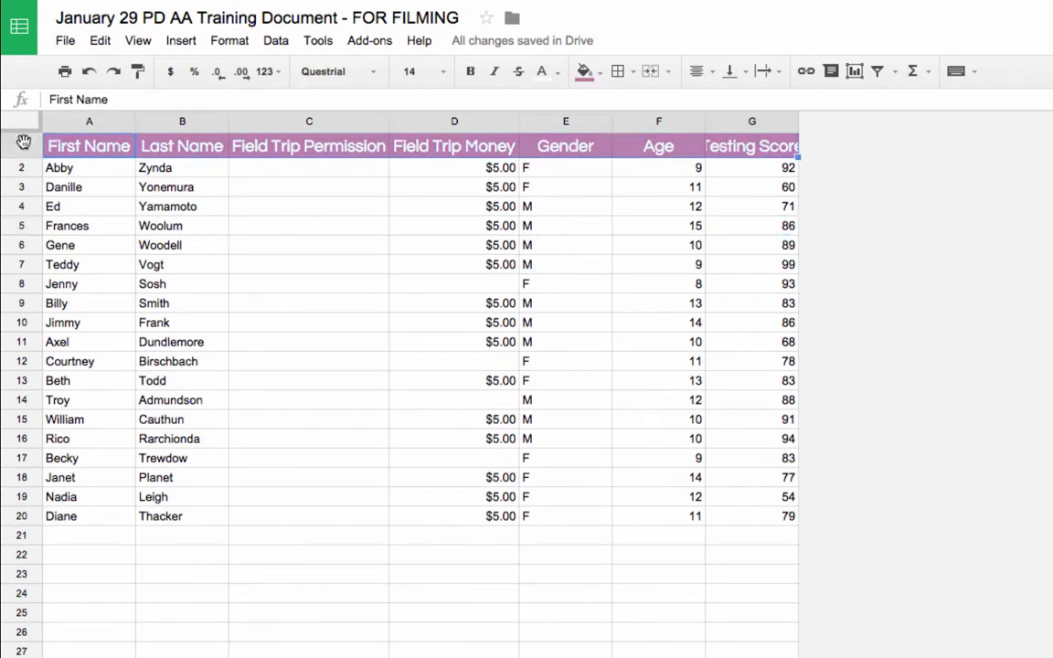
pyautogui.click(138, 42)
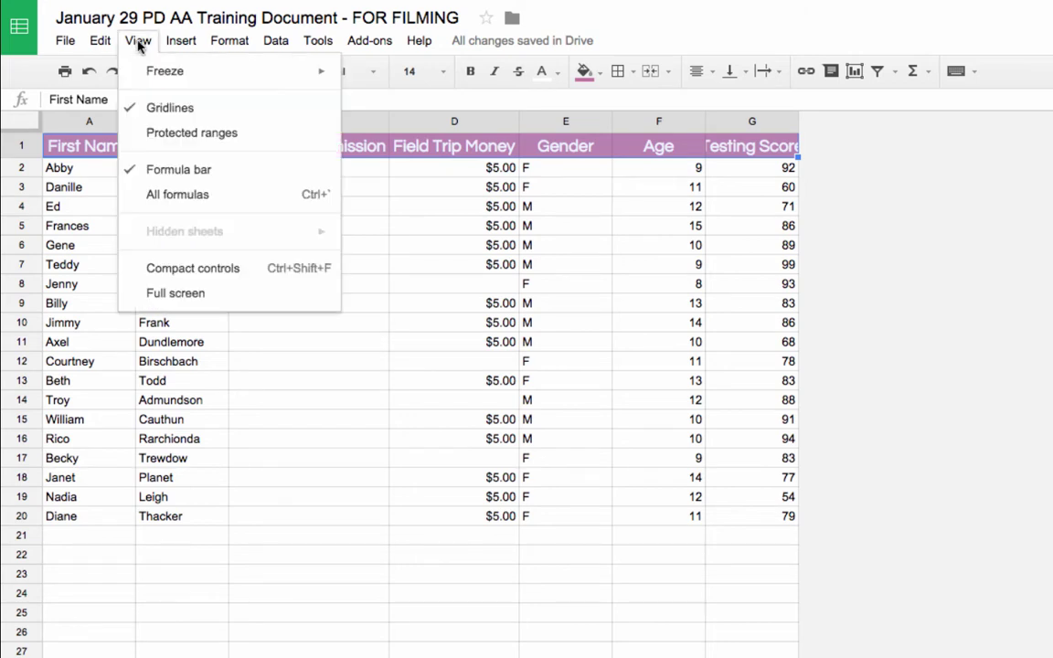
pyautogui.moveTo(142, 75)
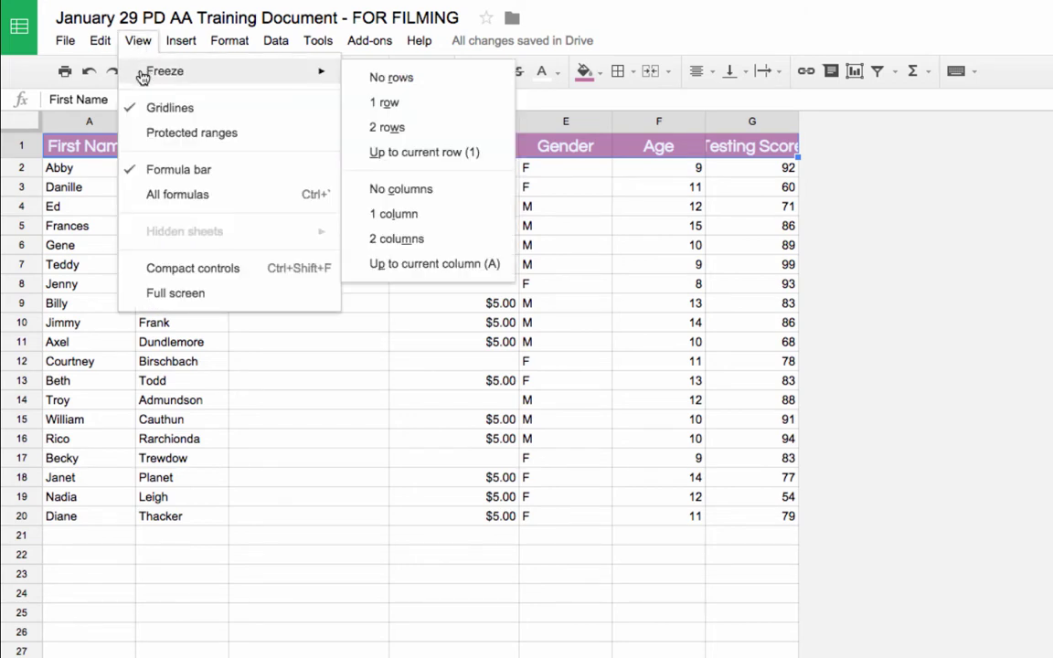
pyautogui.click(387, 104)
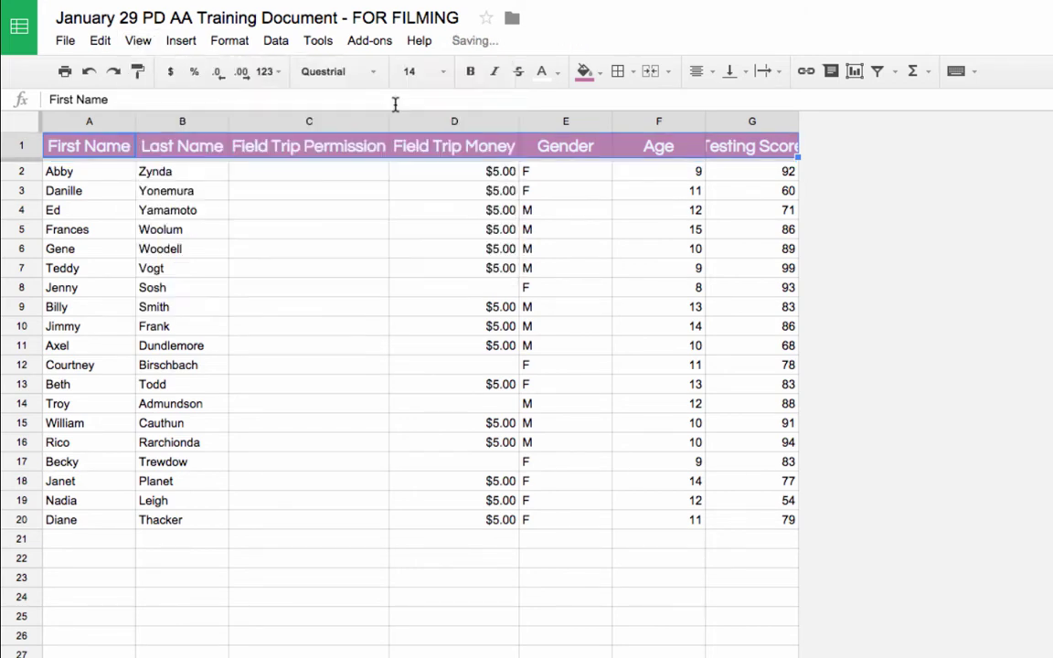
pyautogui.scroll(-5, 437, 383)
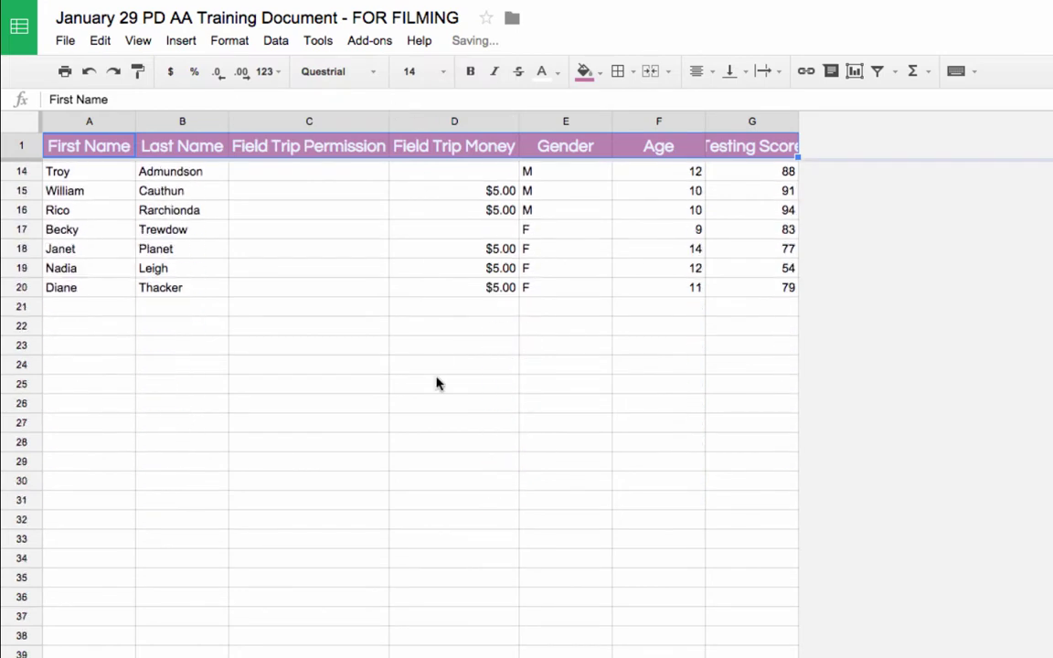
pyautogui.scroll(4, 437, 383)
pyautogui.scroll(-6, 437, 383)
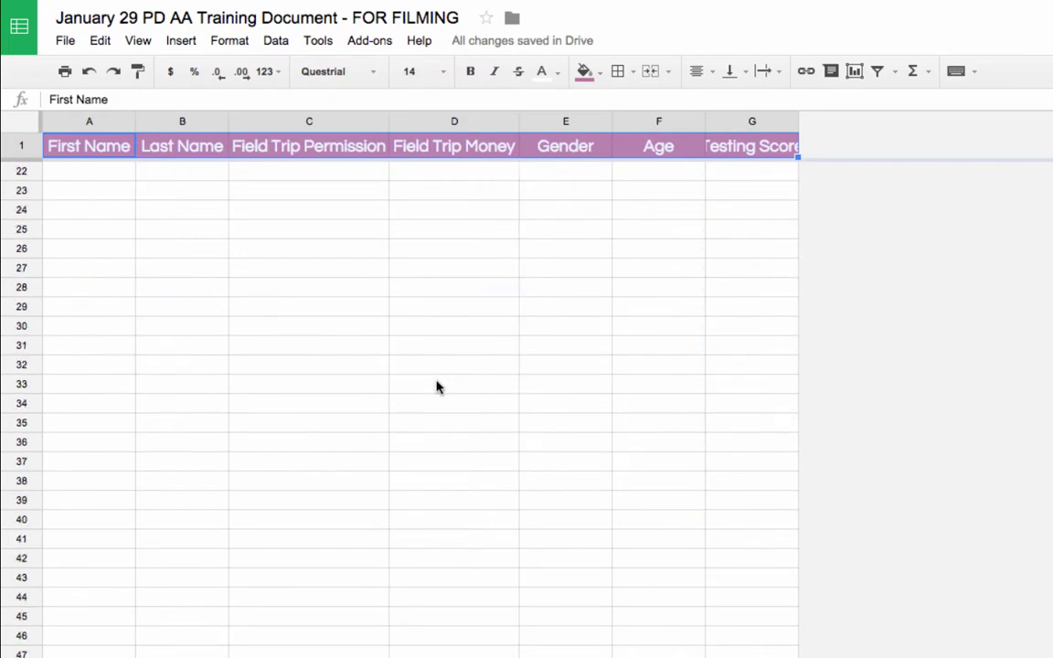
pyautogui.scroll(3, 437, 385)
pyautogui.scroll(4, 437, 388)
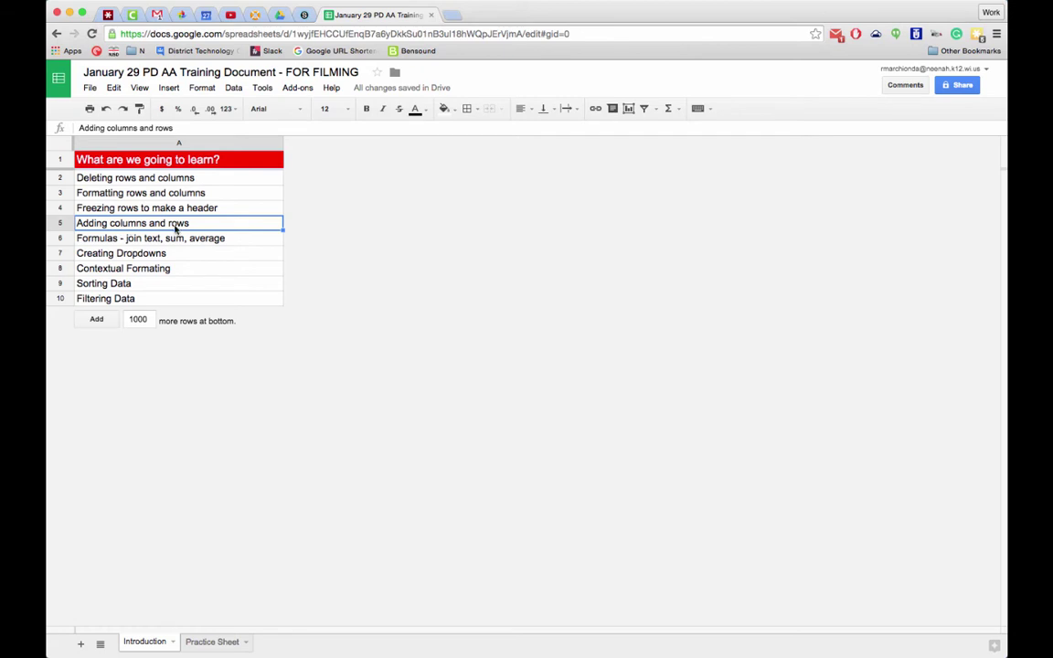
# - Insert one column before Field Trip Permission on the Practice Sheet and bring up the row options for row 21
pyautogui.click(221, 641)
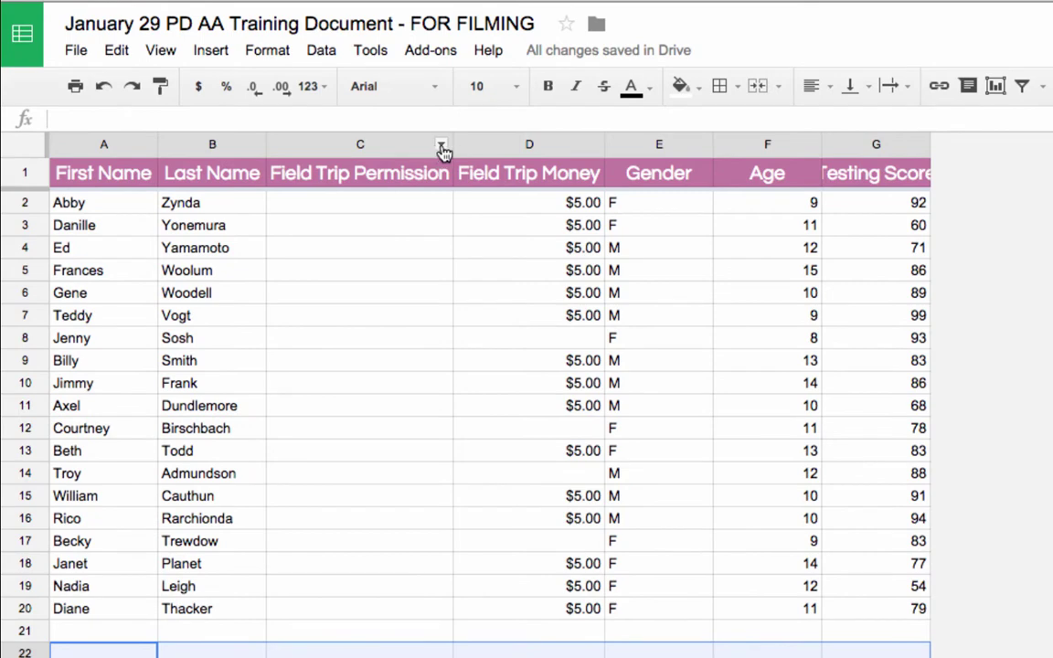
pyautogui.click(422, 144)
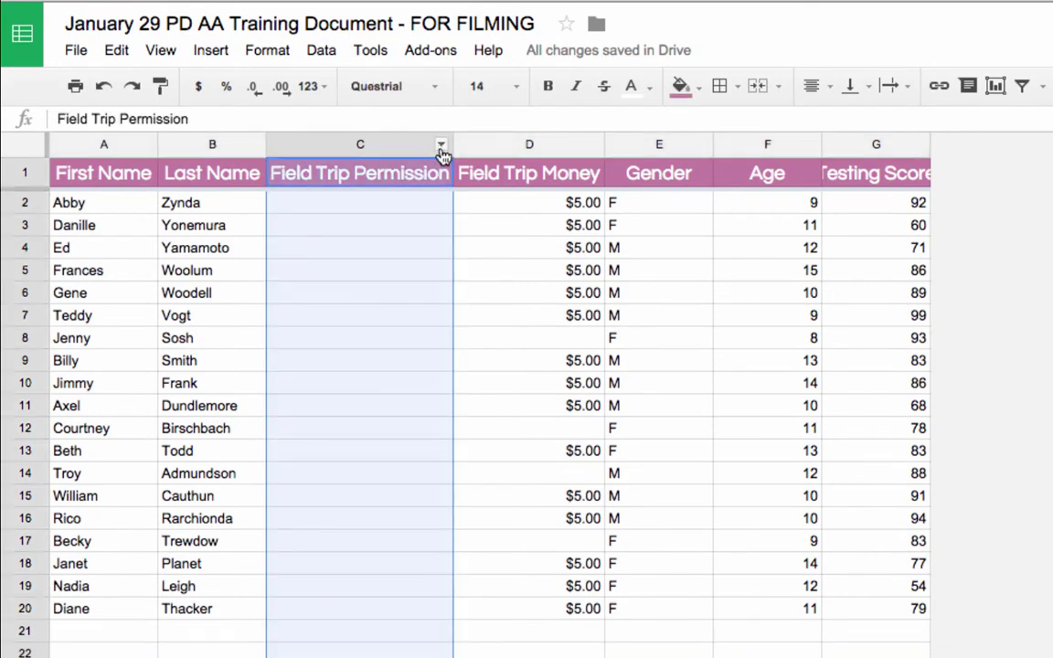
pyautogui.click(440, 146)
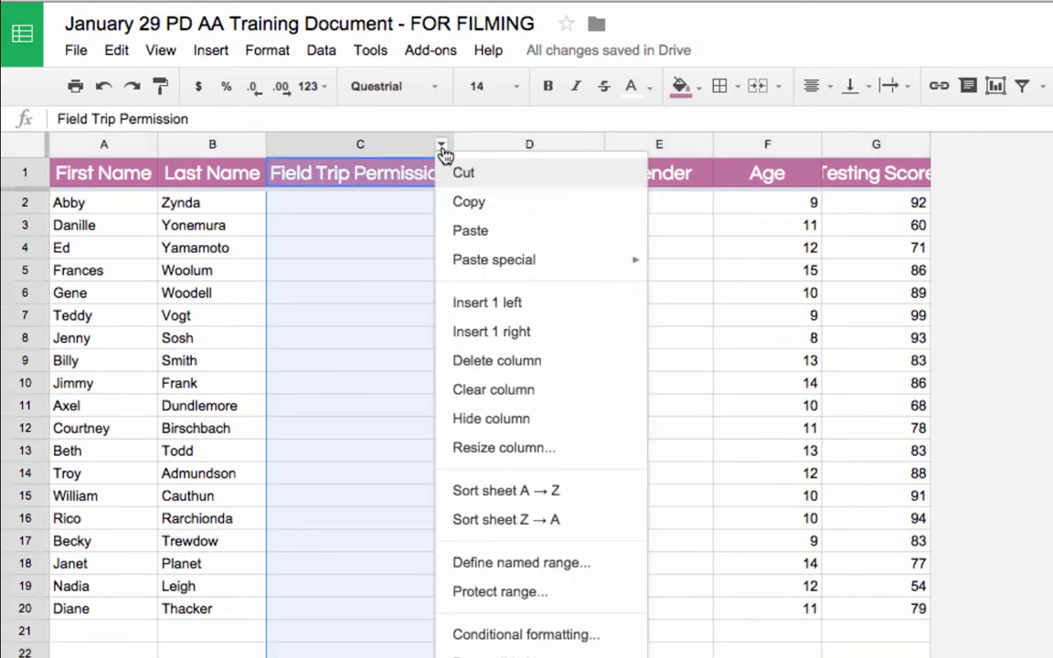
pyautogui.click(474, 312)
pyautogui.click(355, 294)
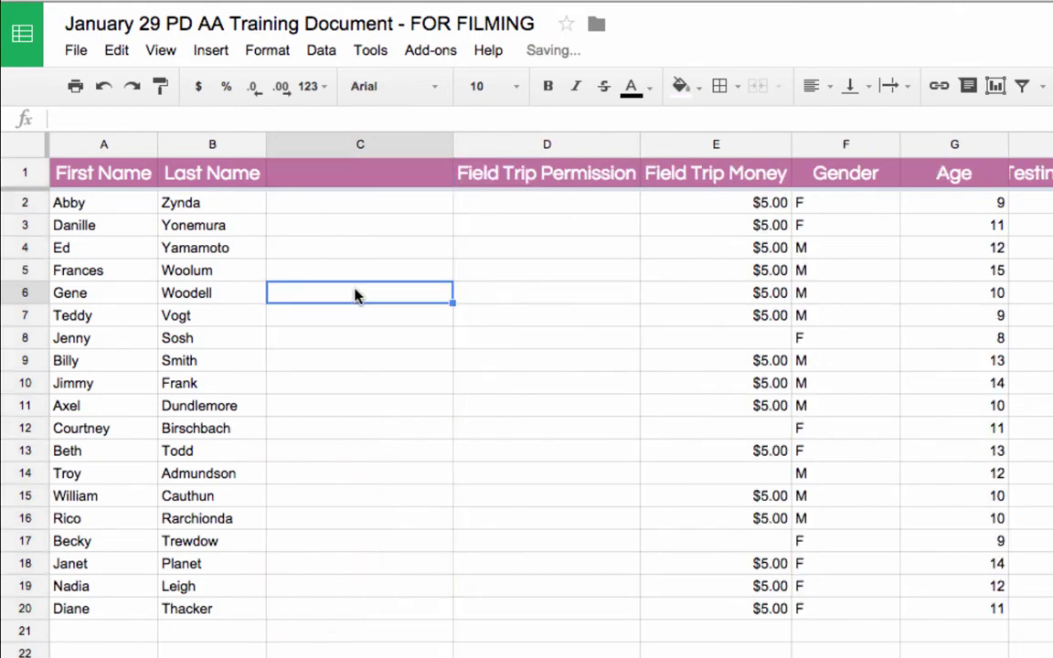
pyautogui.click(357, 178)
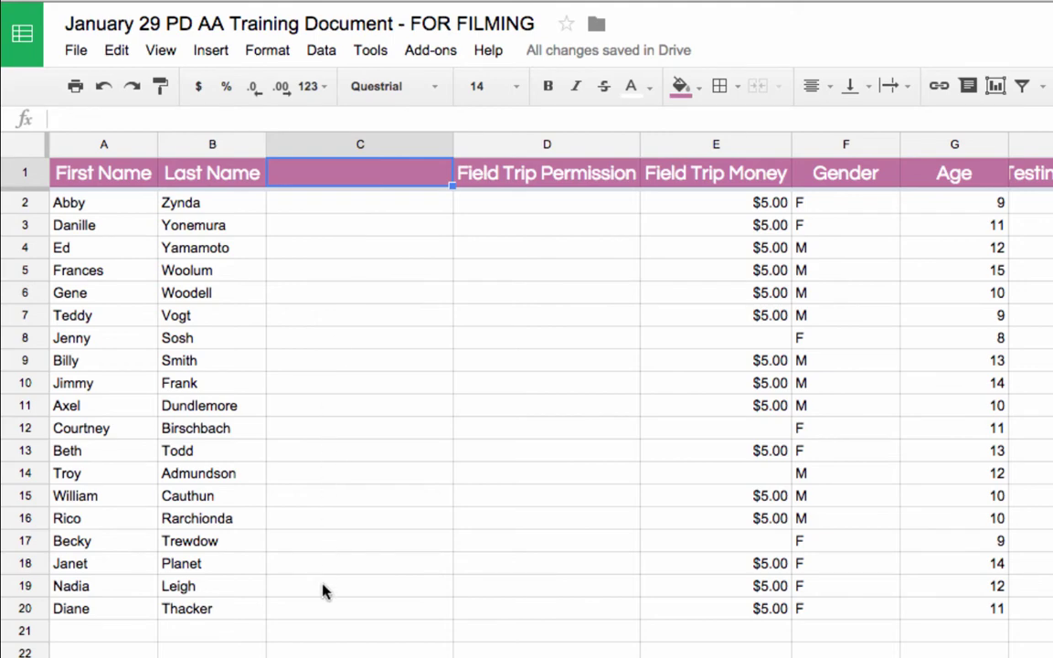
pyautogui.click(24, 630)
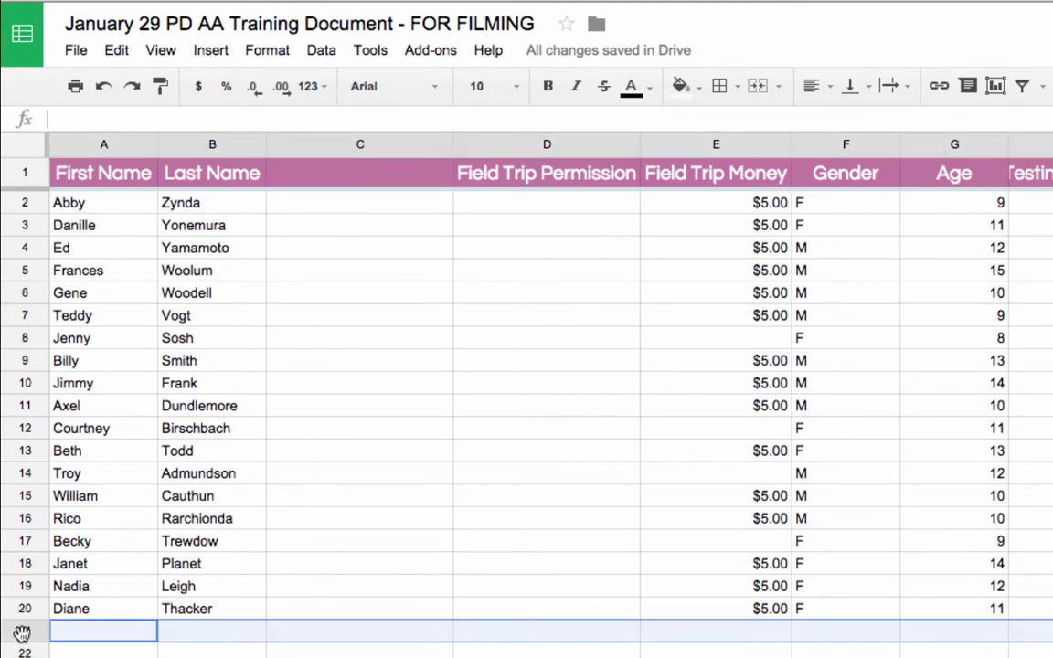
pyautogui.rightClick(29, 631)
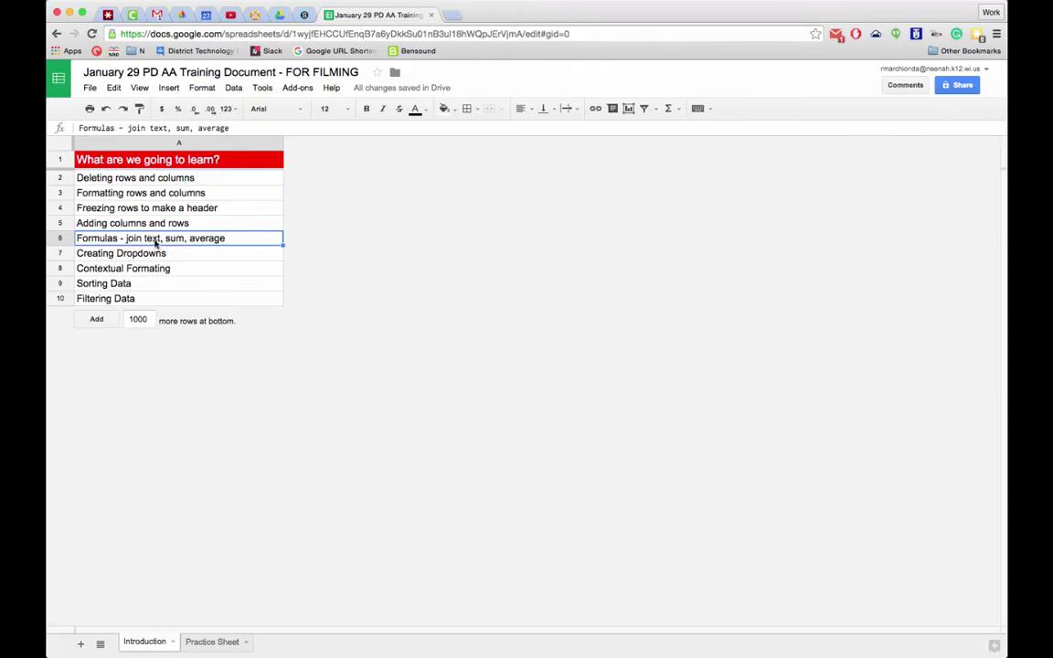
# - In cell C2 of the Practice Sheet's Full Name column, enter the formula =A2&" "&B2 to join first and last names
pyautogui.click(210, 642)
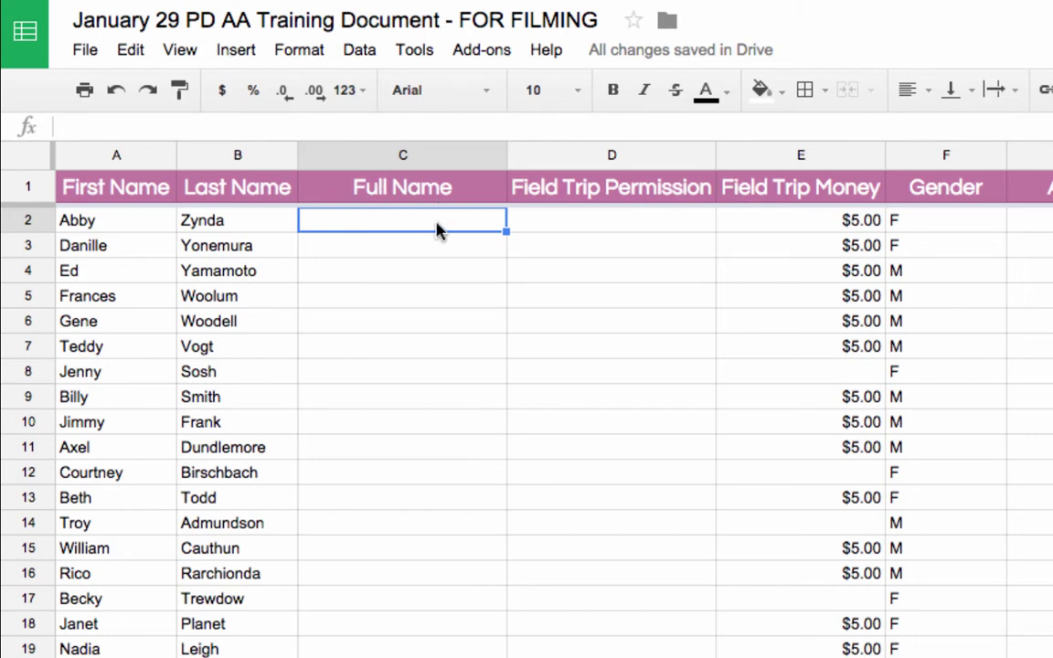
pyautogui.click(152, 125)
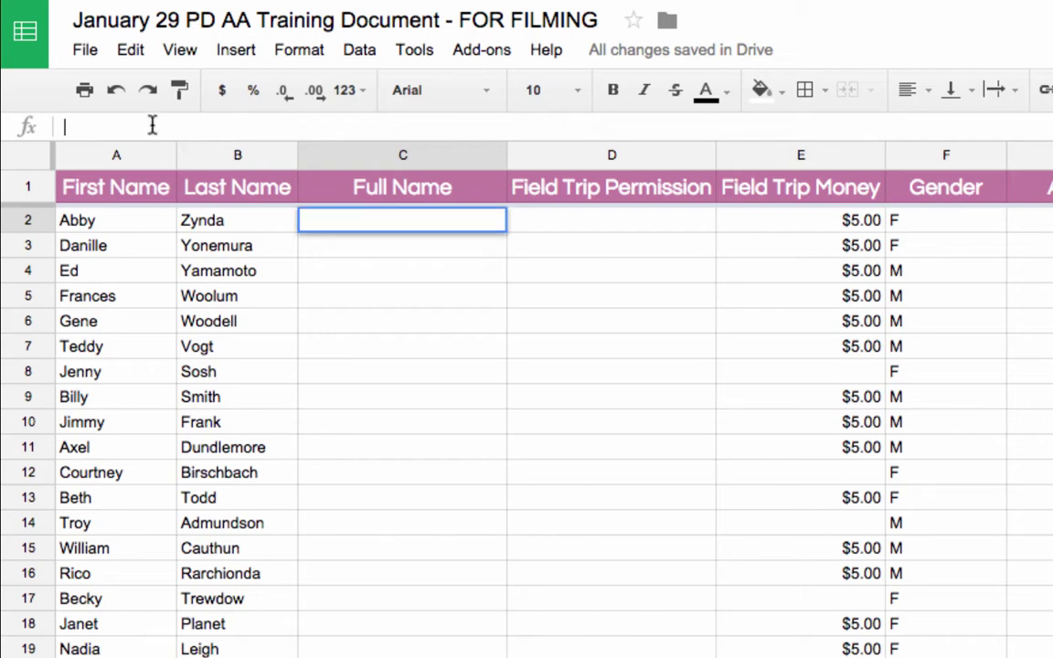
pyautogui.write('=')
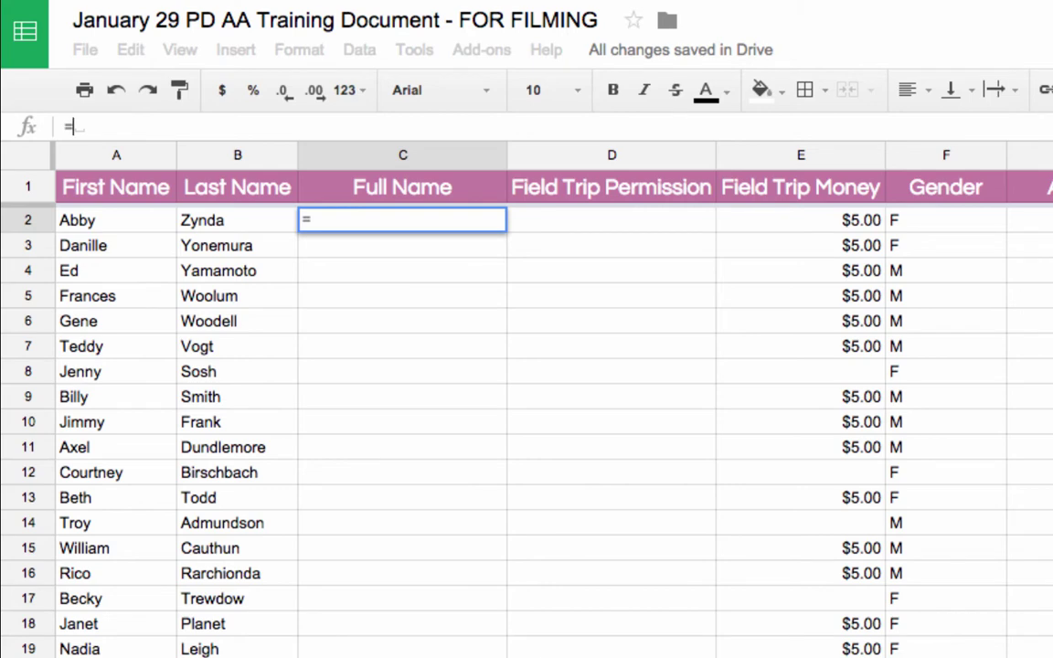
pyautogui.click(131, 225)
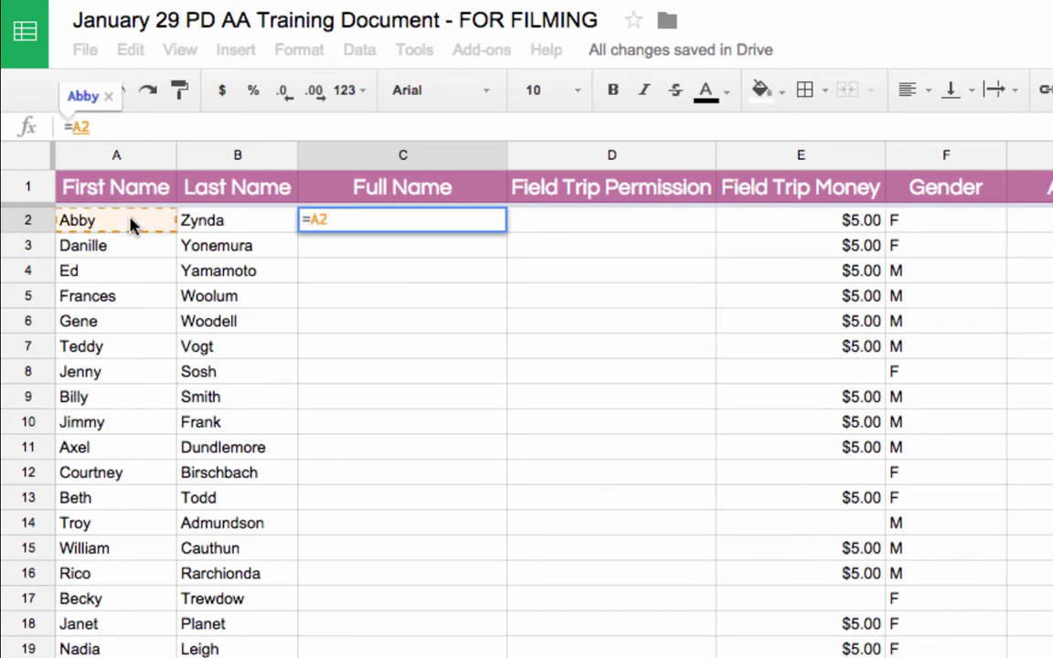
pyautogui.write('&')
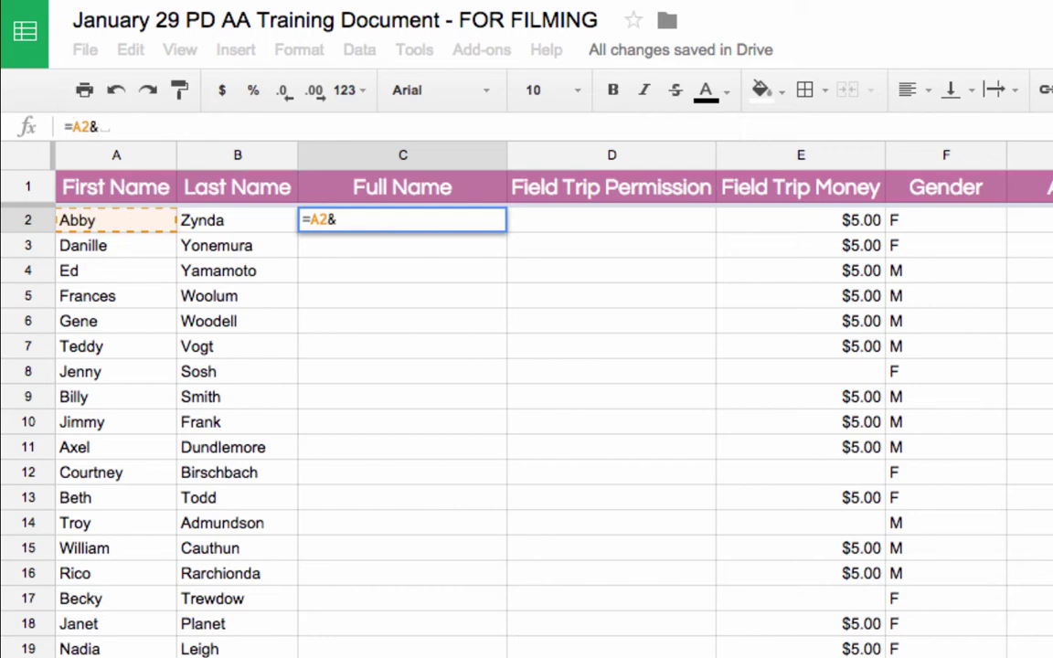
pyautogui.write('"')
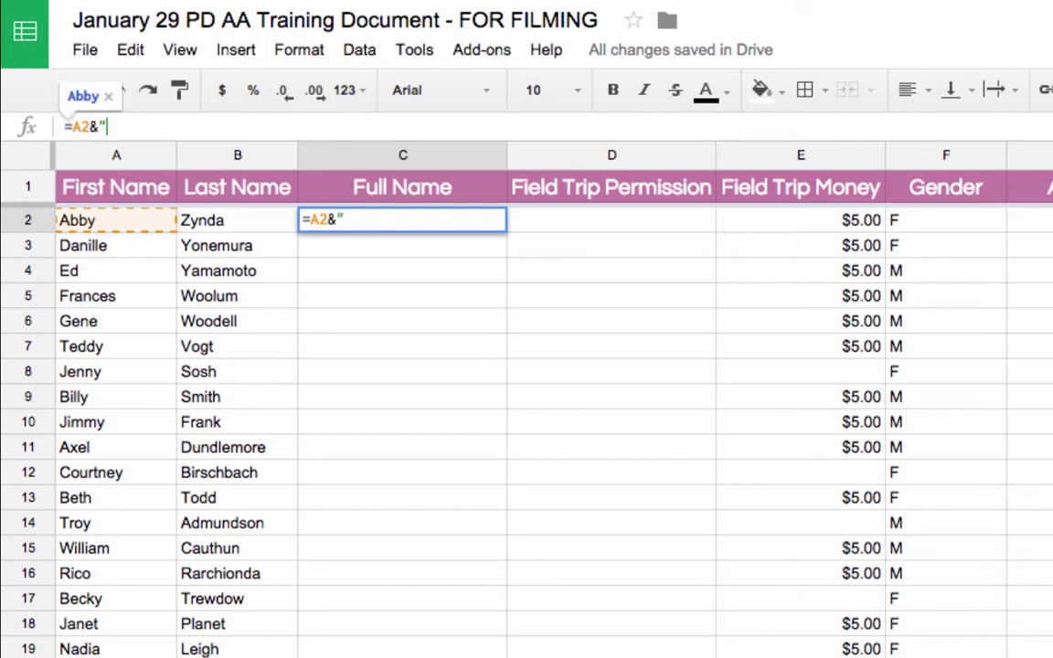
pyautogui.write(' "')
pyautogui.write('&')
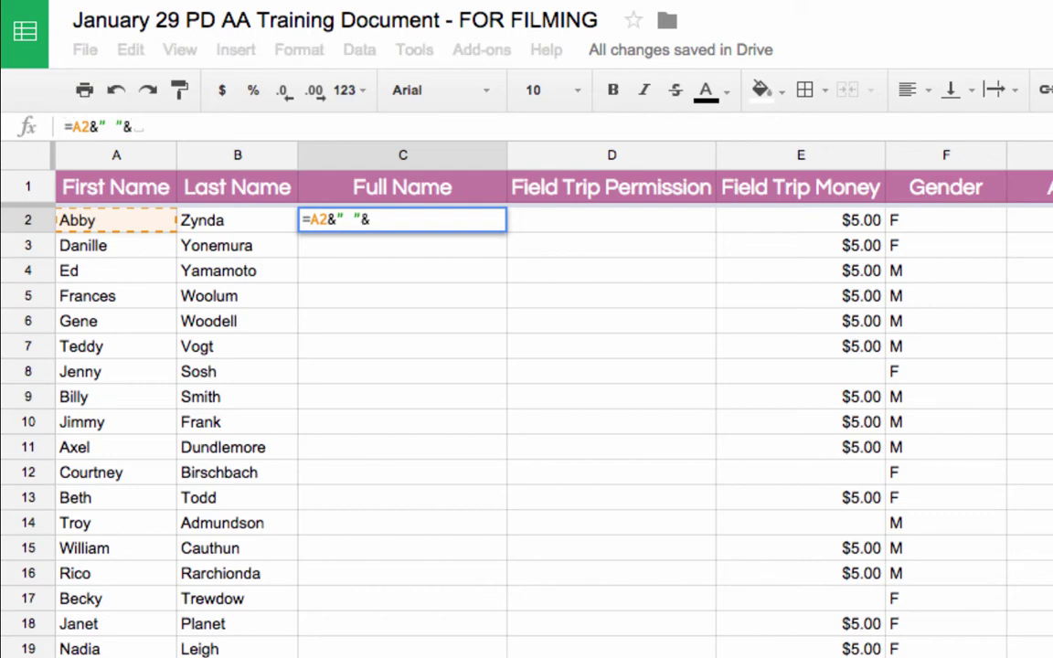
pyautogui.click(210, 228)
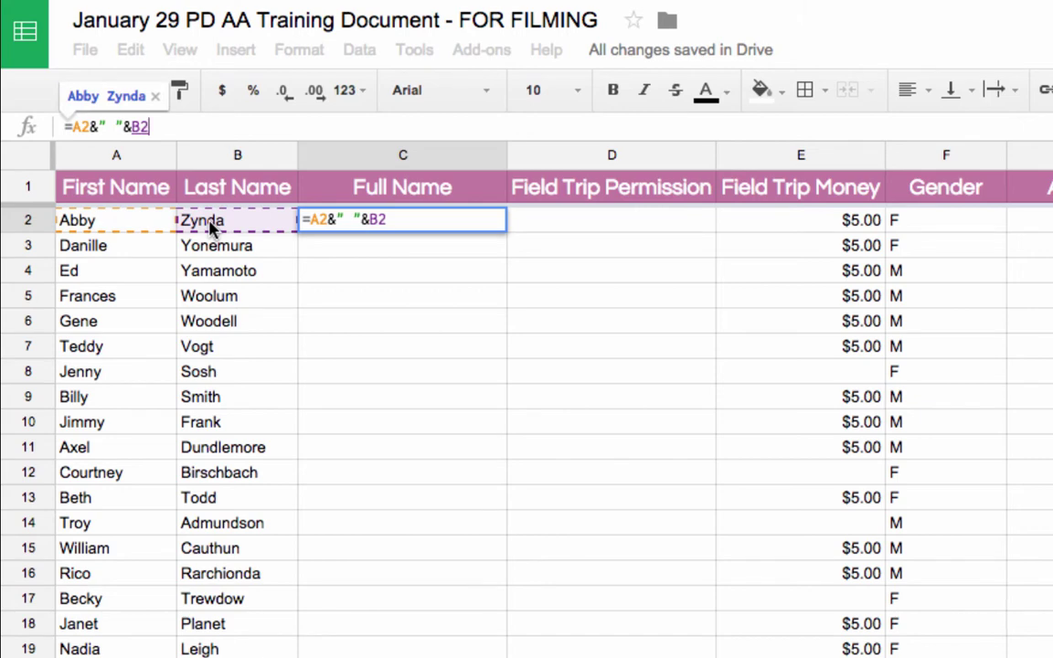
pyautogui.press('Return')
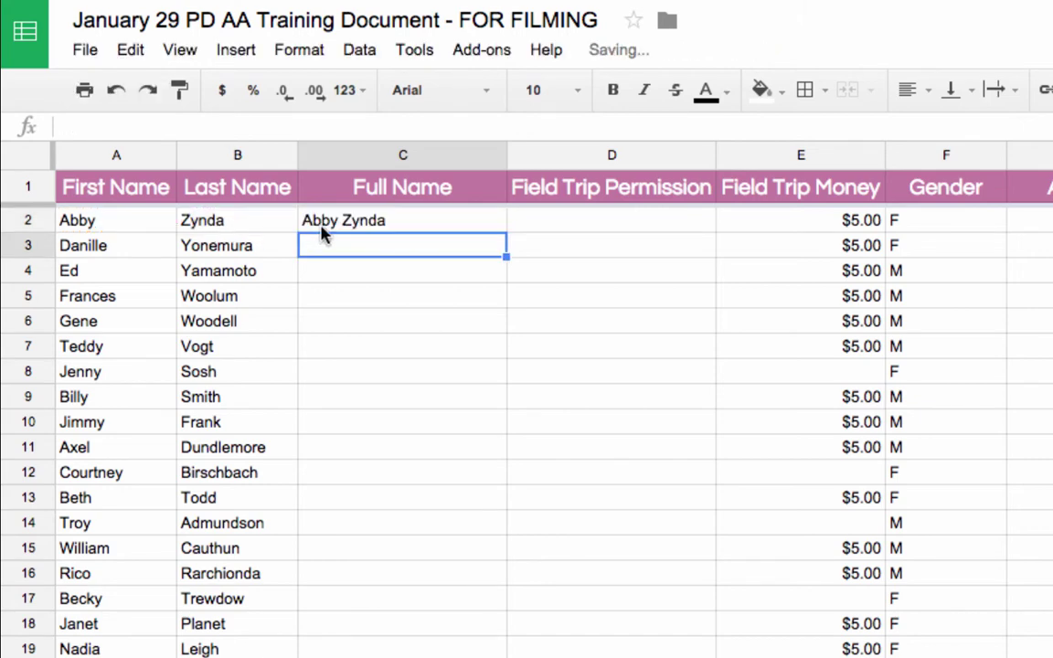
# - Fill the name-joining formula from C2 down the Full Name column through C20
pyautogui.click(378, 224)
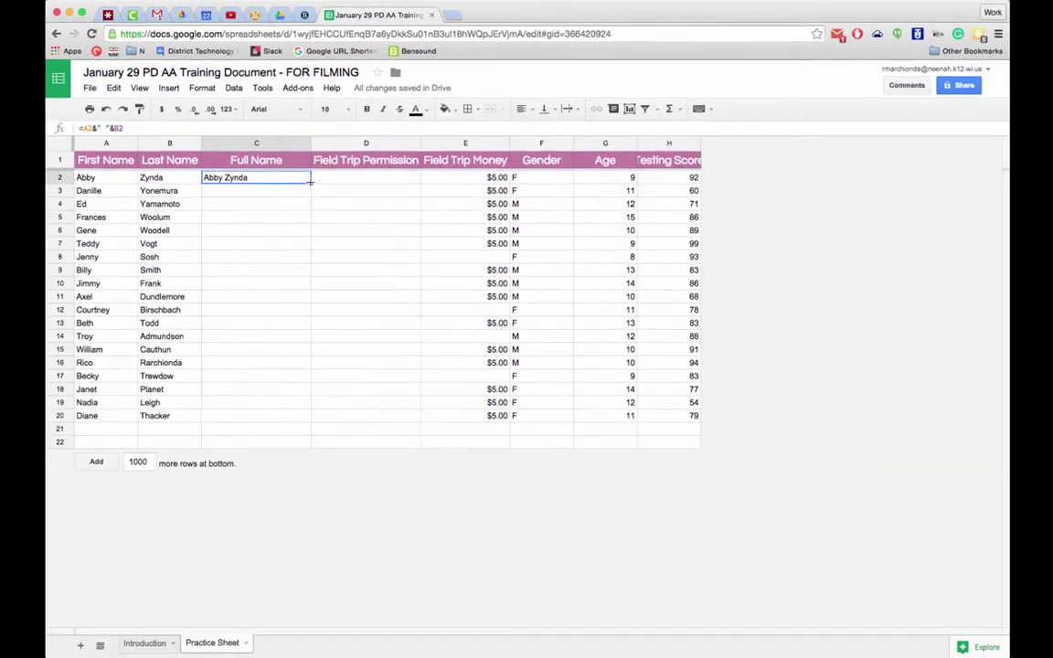
pyautogui.moveTo(505, 231); pyautogui.dragTo(504, 245)
pyautogui.moveTo(309, 190); pyautogui.dragTo(293, 415)
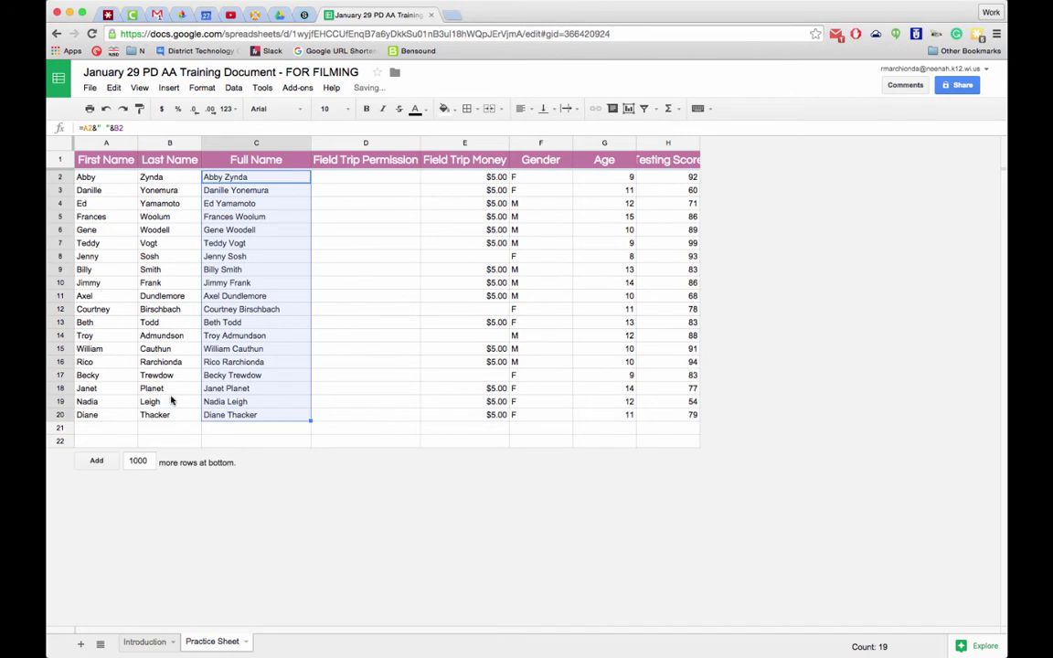
pyautogui.click(345, 403)
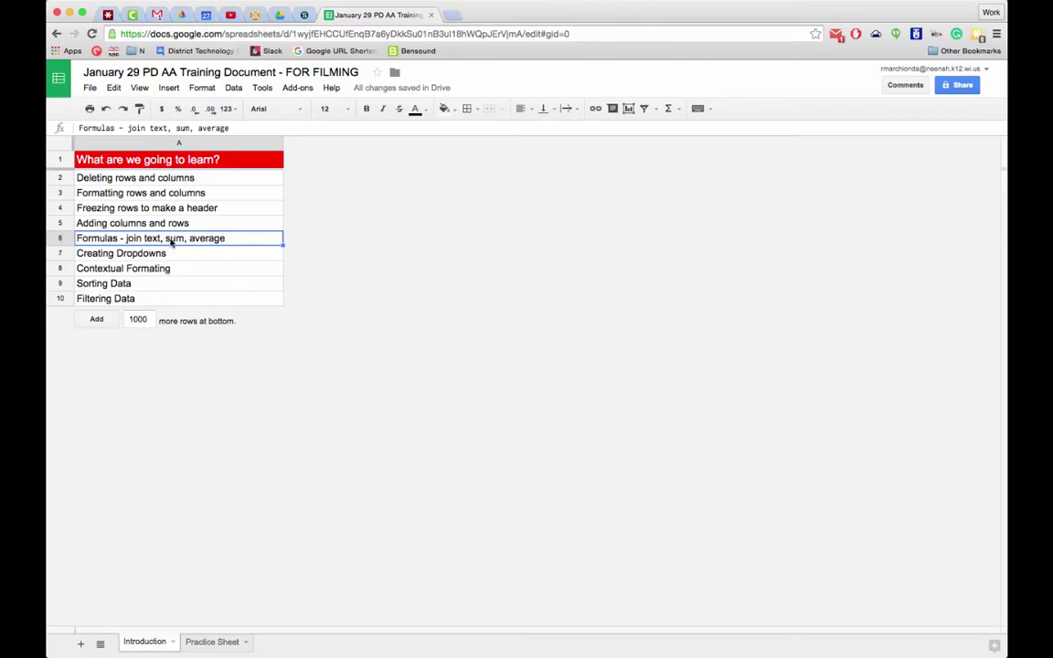
# - Total the Field Trip Money column on the Practice Sheet by entering =SUM(E2:E20) in cell E21
pyautogui.click(216, 642)
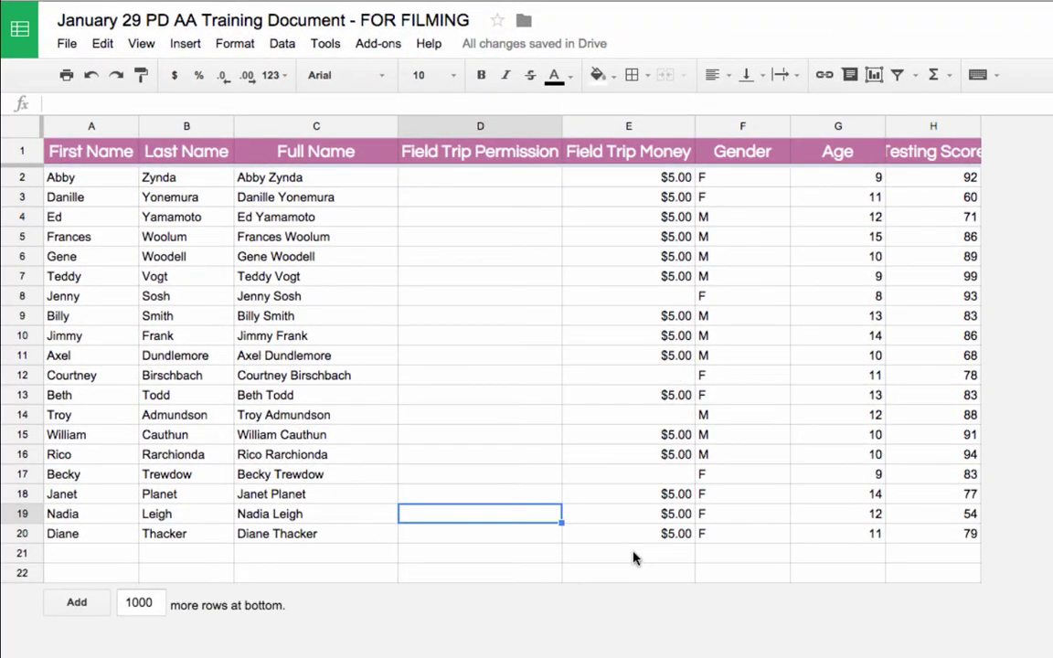
pyautogui.click(636, 557)
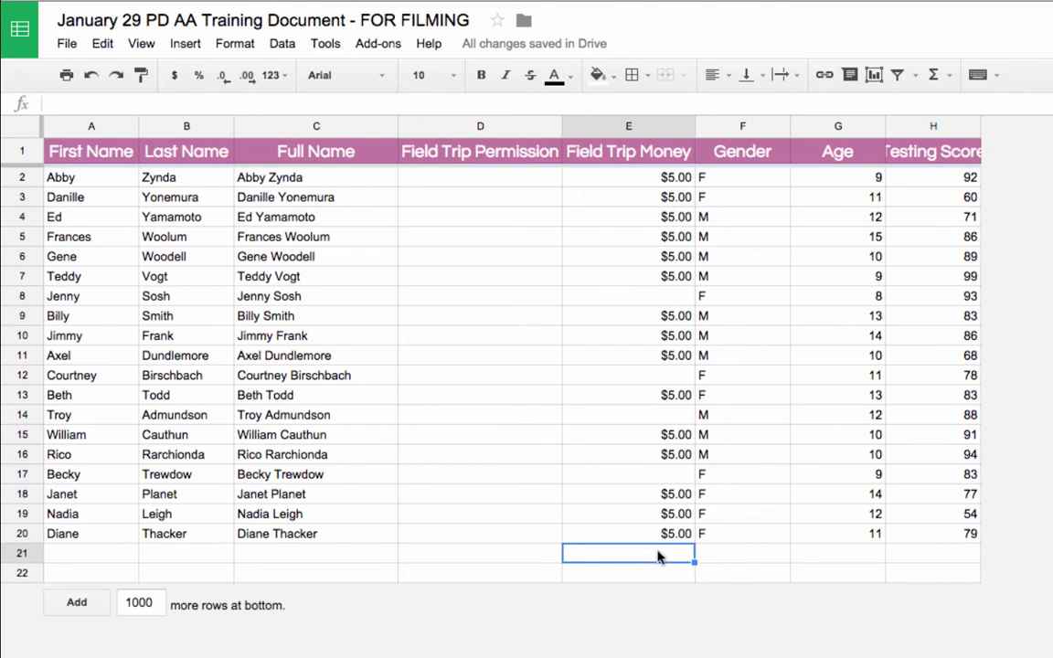
pyautogui.click(948, 79)
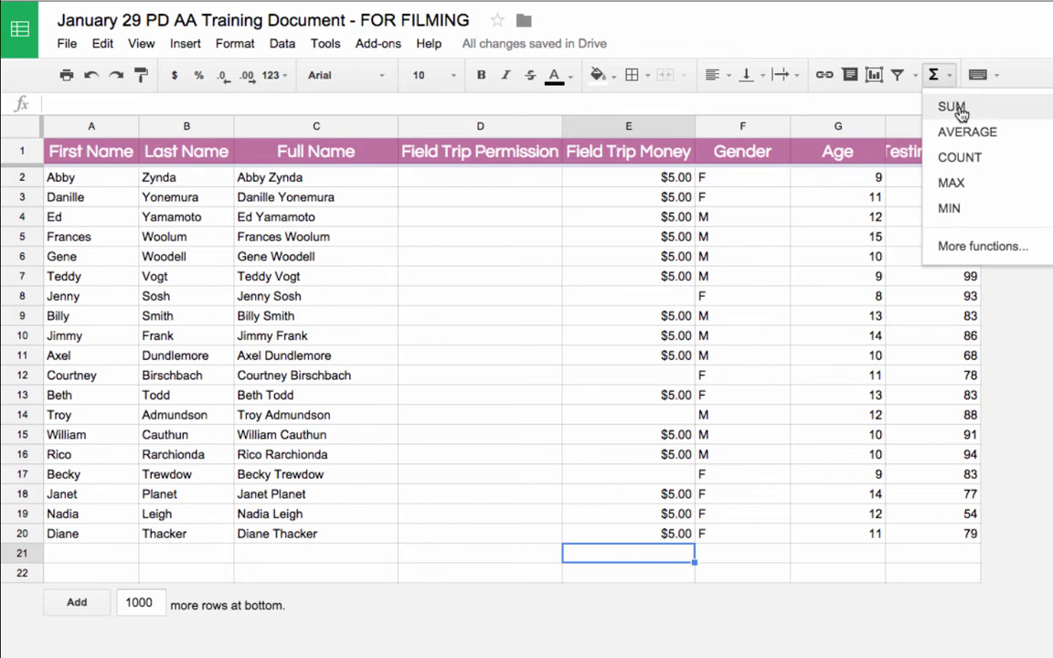
pyautogui.click(951, 107)
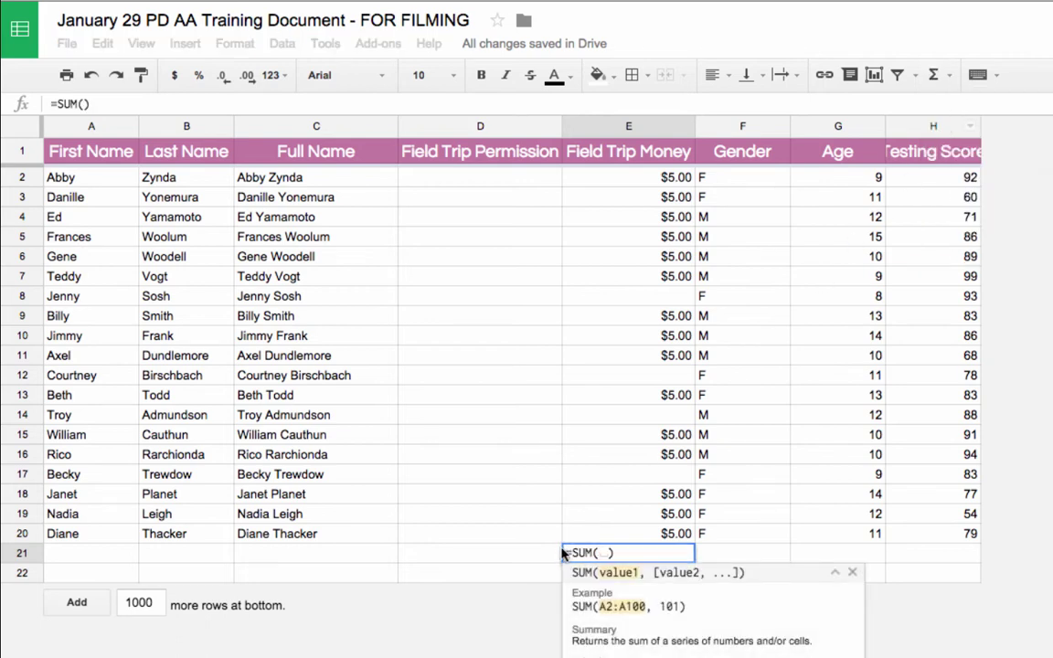
pyautogui.click(675, 178)
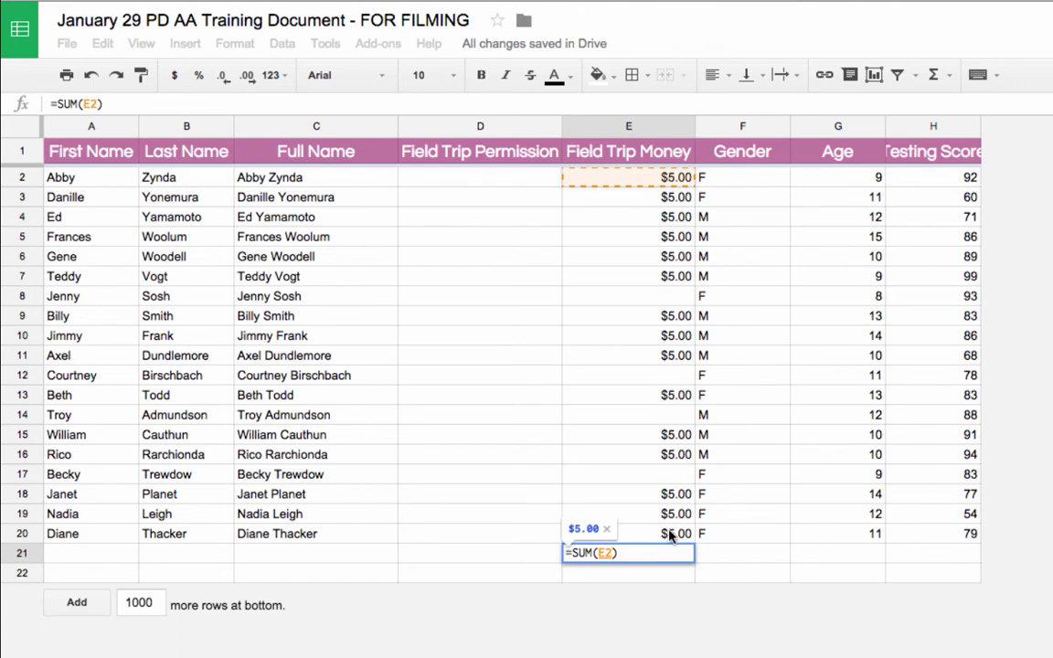
pyautogui.keyDown('shift'); pyautogui.click(670, 534); pyautogui.keyUp('shift')
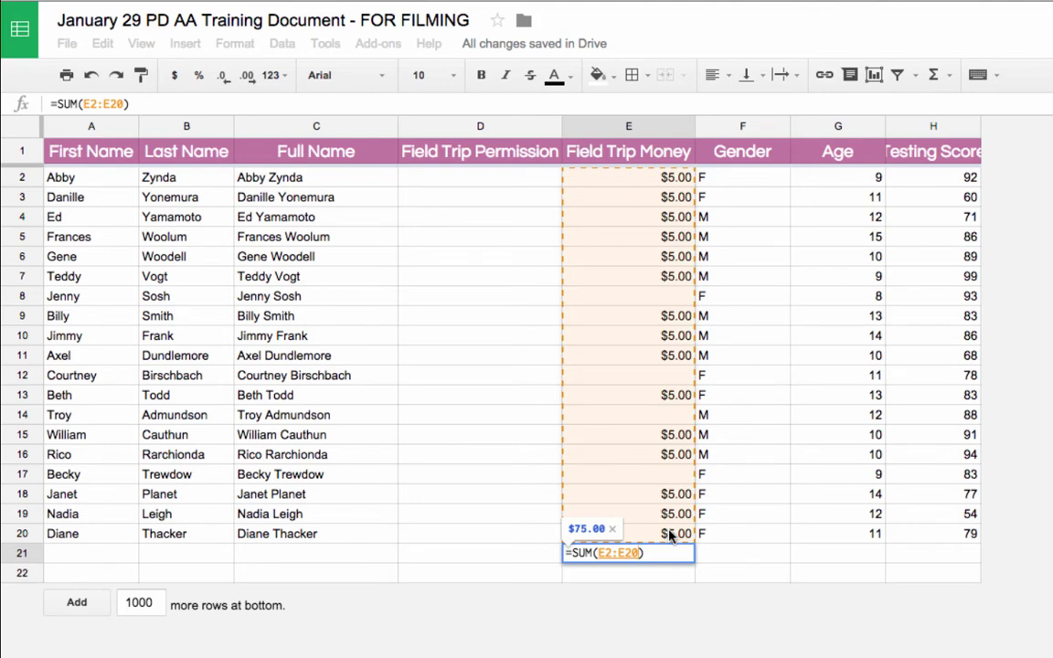
pyautogui.press('Return')
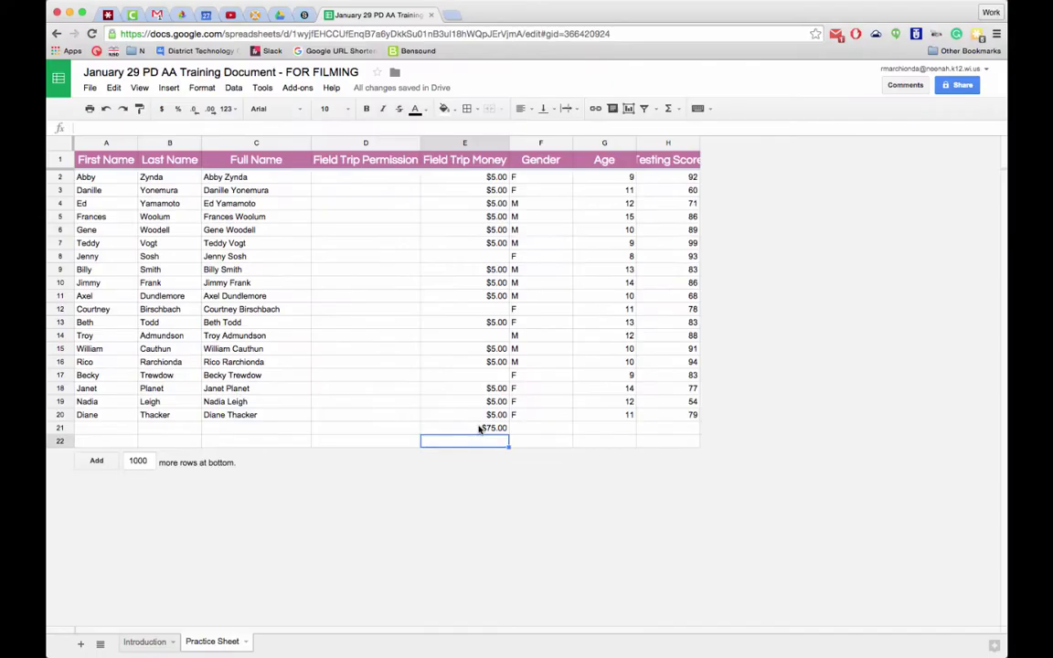
# - Enter 2.00 as the Field Trip Money amount in cell E17 and check the total in E21
pyautogui.click(670, 557)
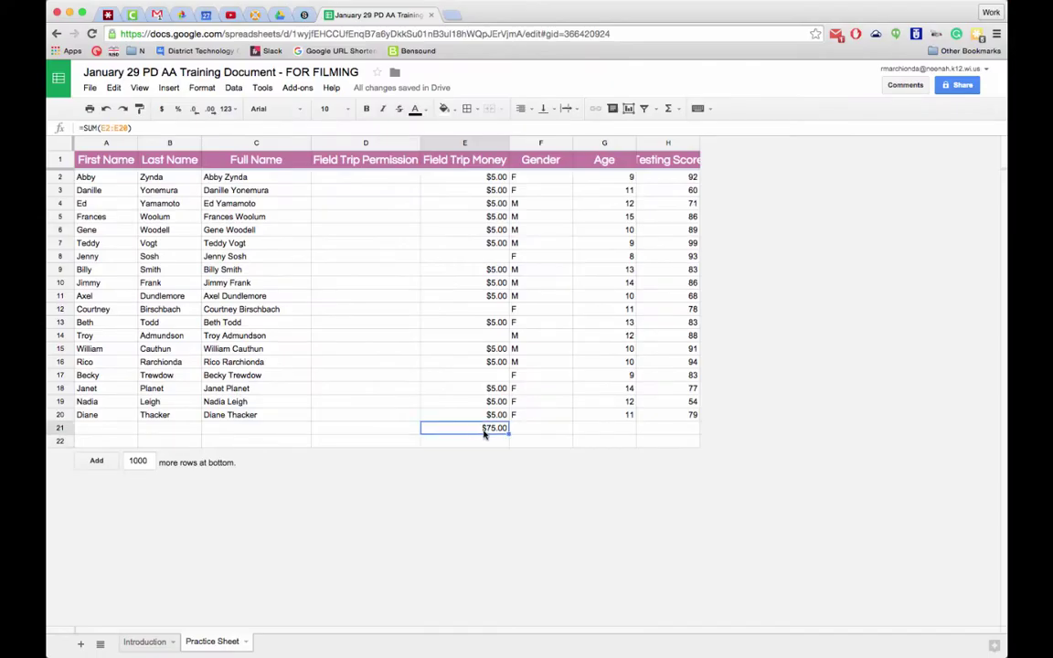
pyautogui.click(492, 377)
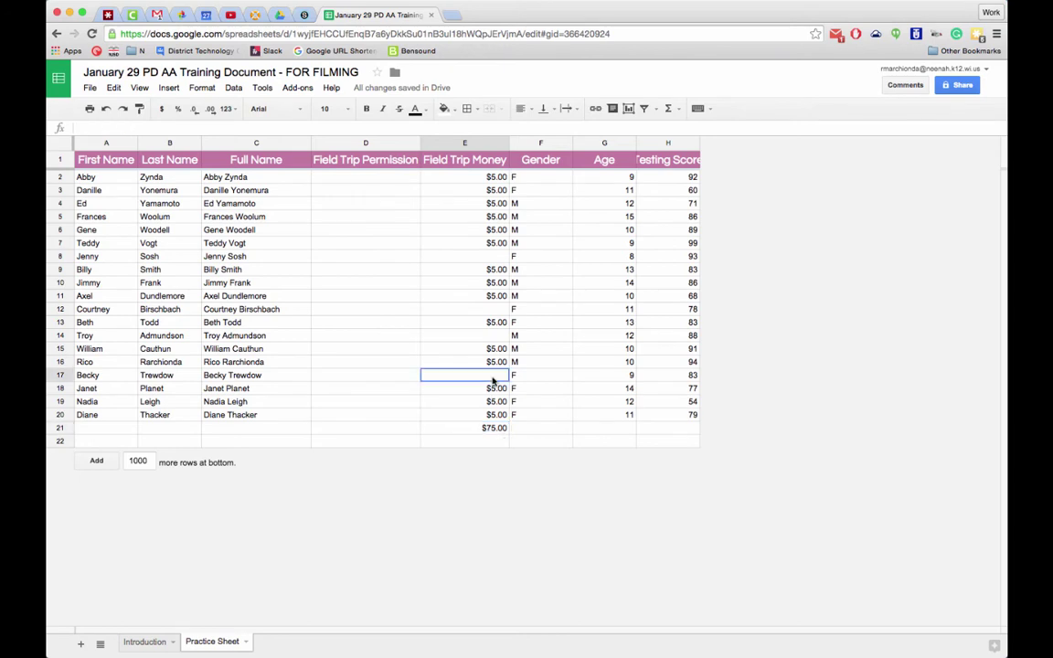
pyautogui.write('2.00')
pyautogui.press('Return')
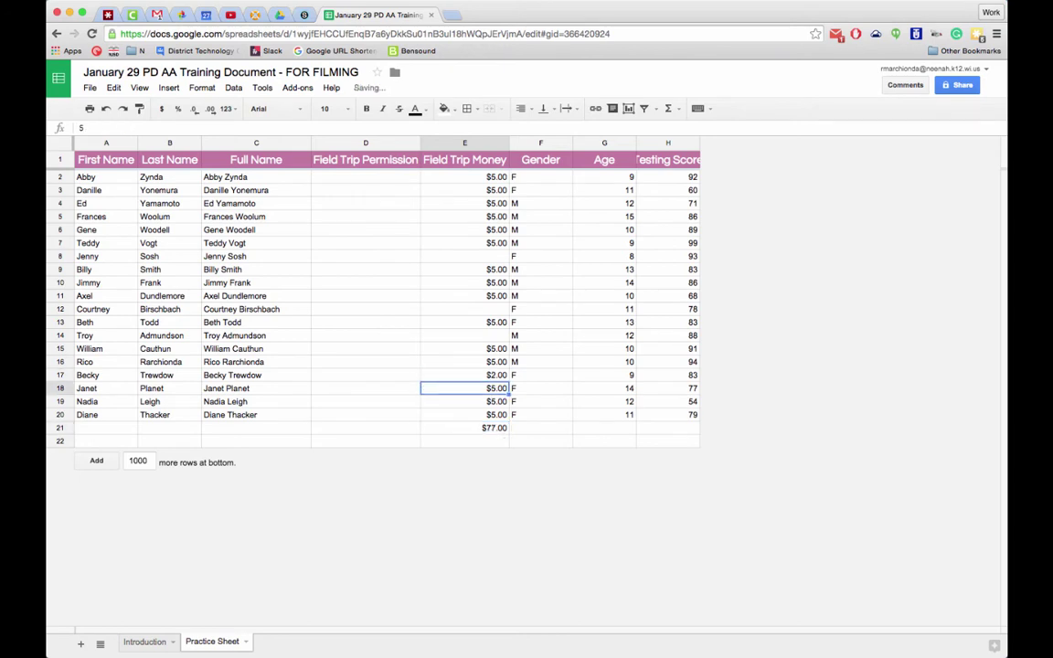
pyautogui.click(491, 428)
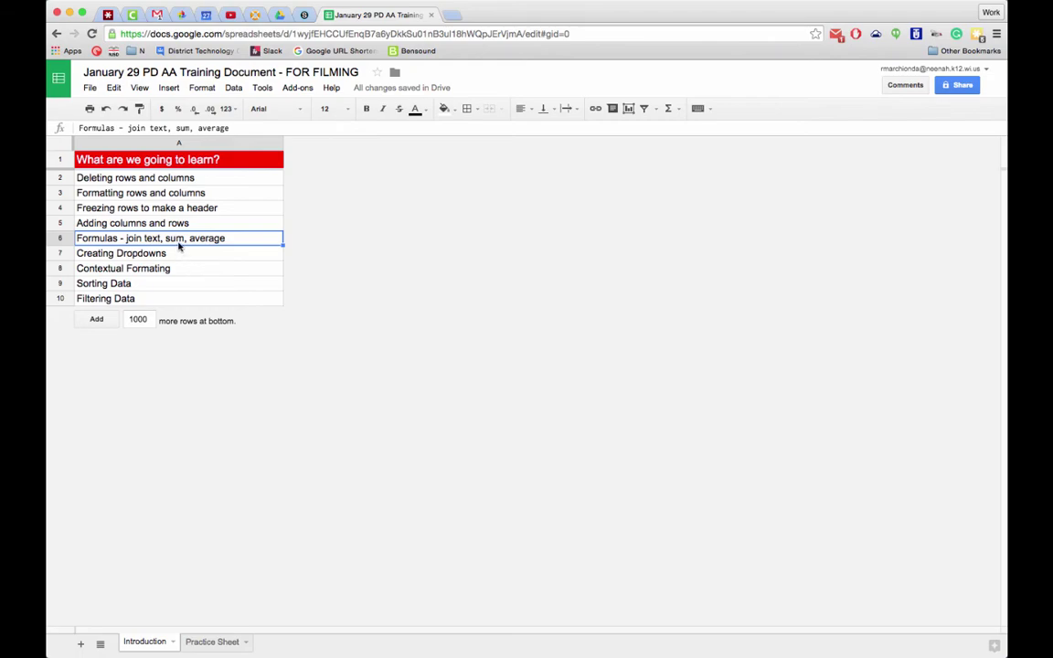
# - Widen the Testing Score column on the Practice Sheet to fit its header and enter =AVERAGE(H2:H20) in cell H21
pyautogui.click(203, 640)
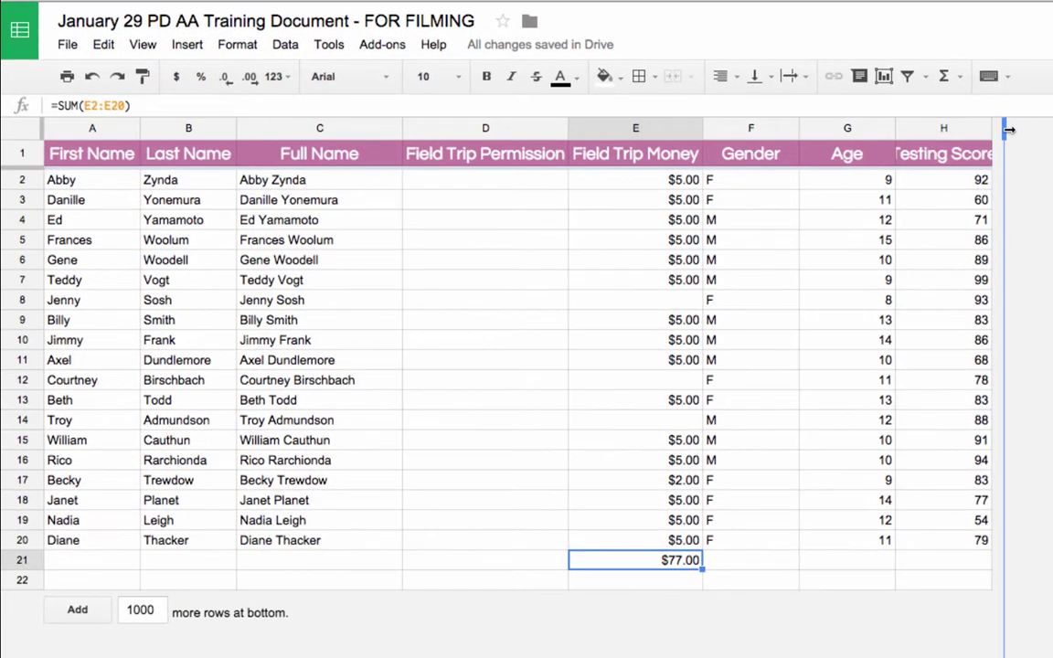
pyautogui.doubleClick(709, 143)
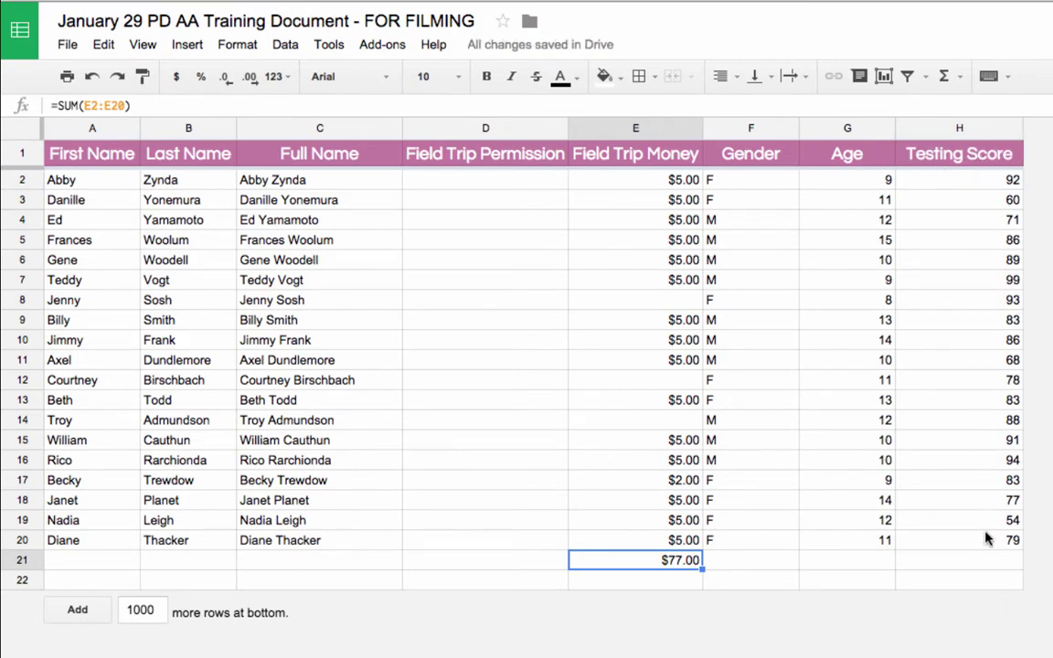
pyautogui.click(983, 563)
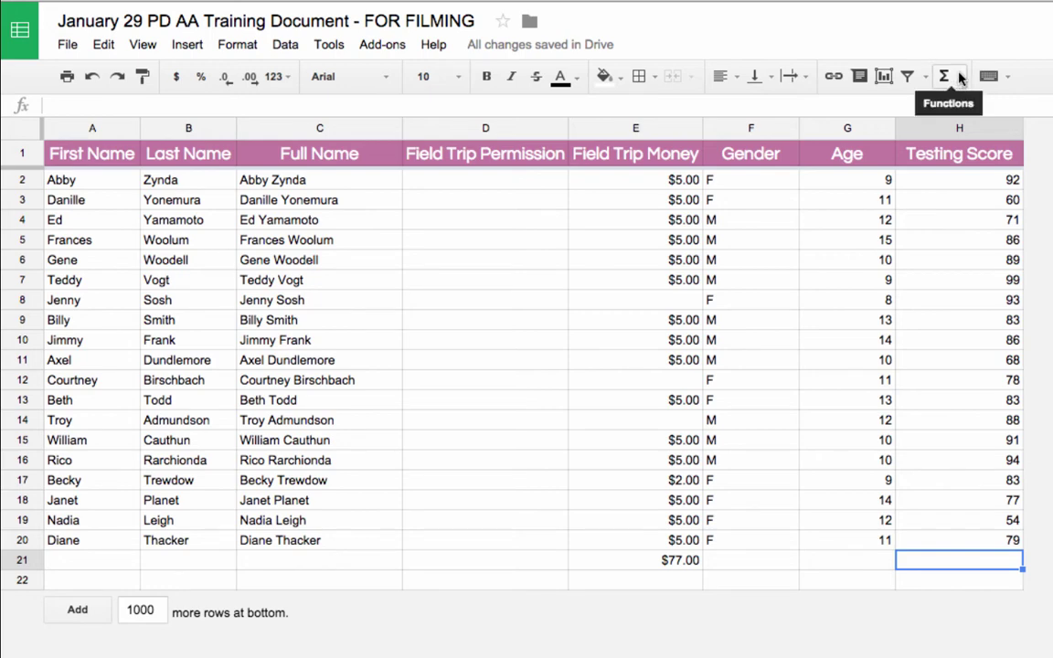
pyautogui.click(960, 79)
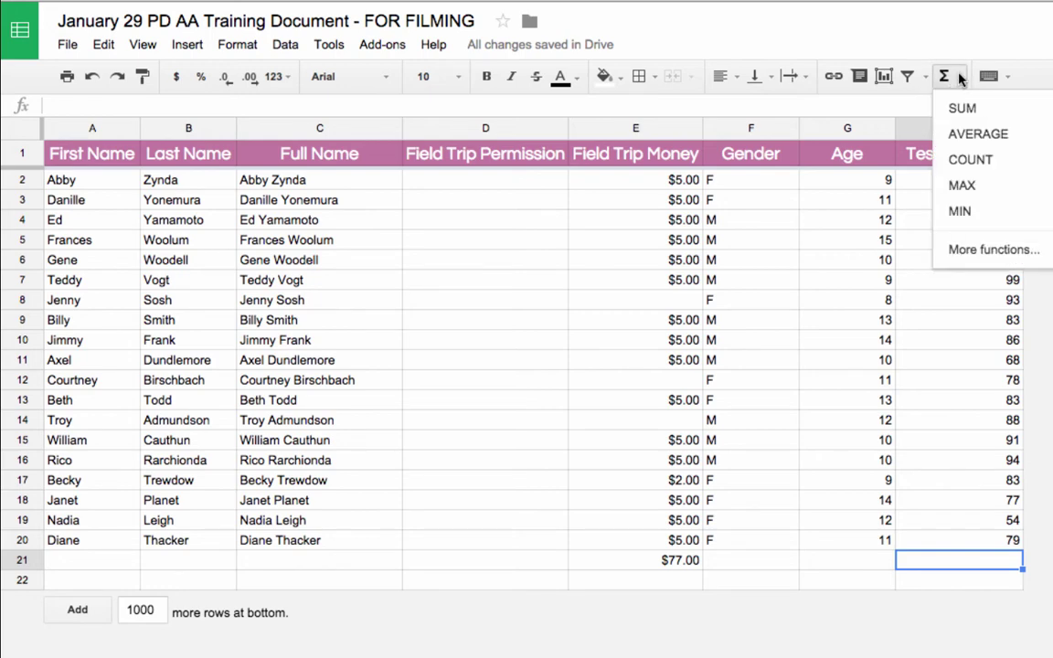
pyautogui.click(960, 137)
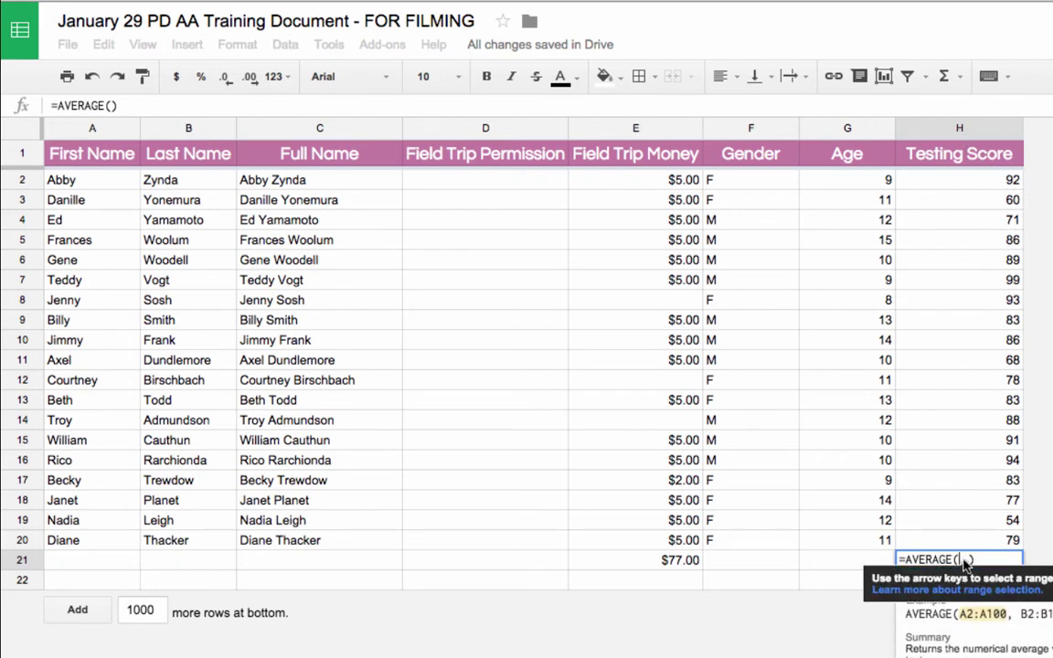
pyautogui.click(982, 183)
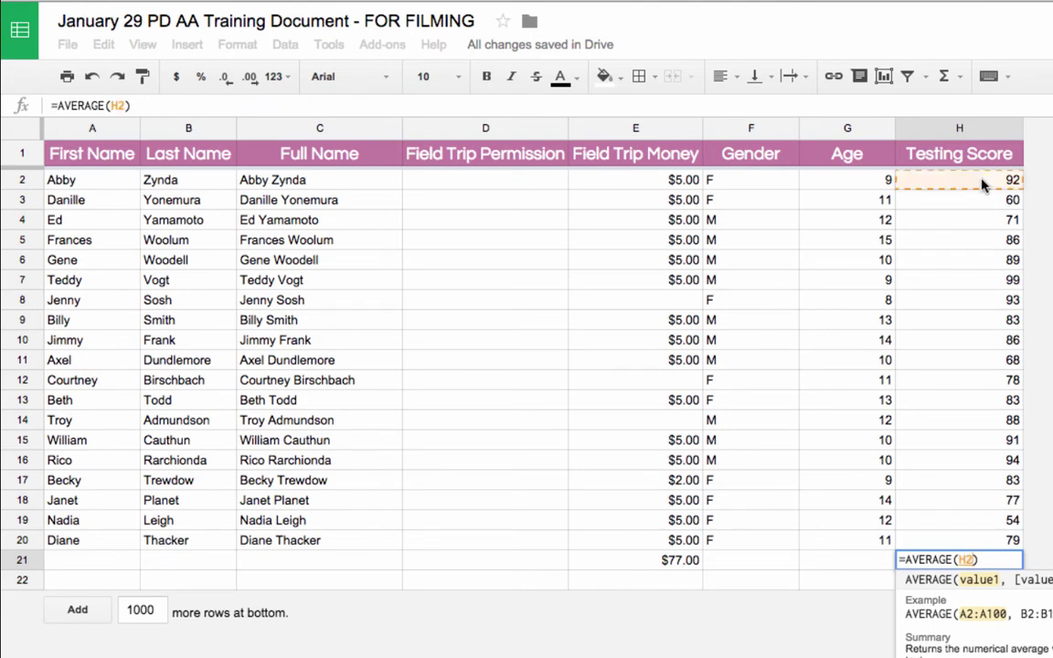
pyautogui.keyDown('shift'); pyautogui.click(984, 542); pyautogui.keyUp('shift')
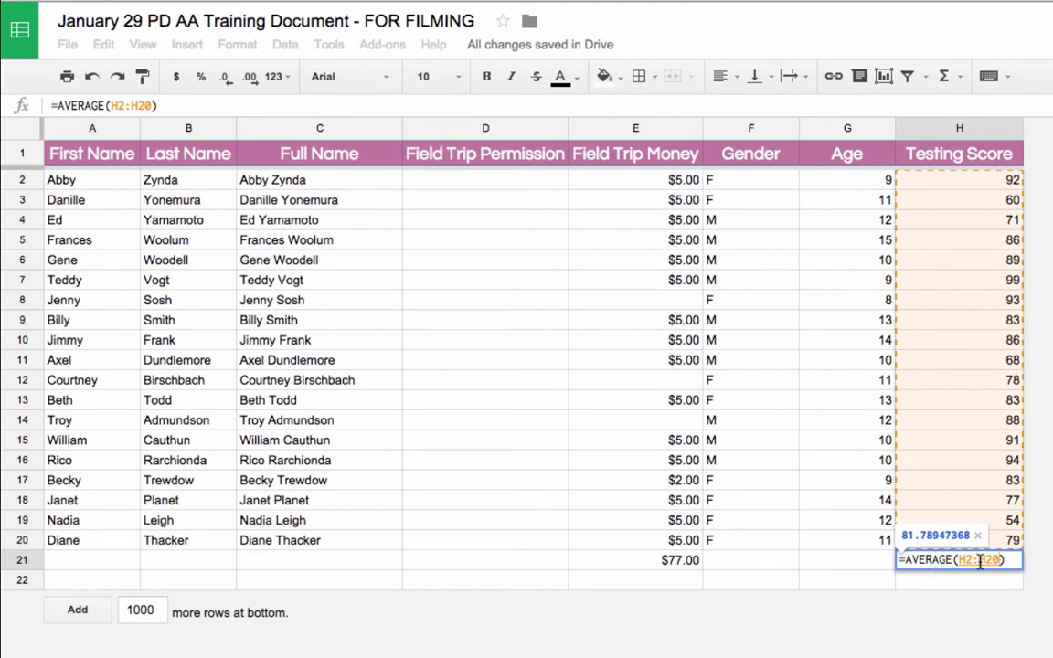
pyautogui.press('Return')
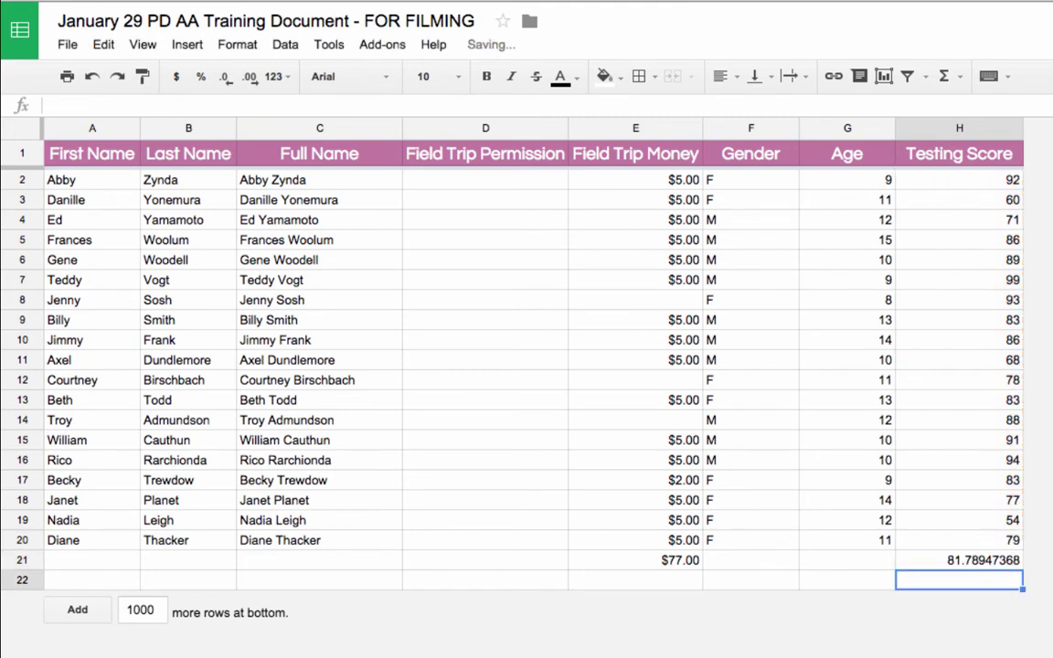
# - Format the testing score average in cell H21 with the Number format
pyautogui.click(960, 562)
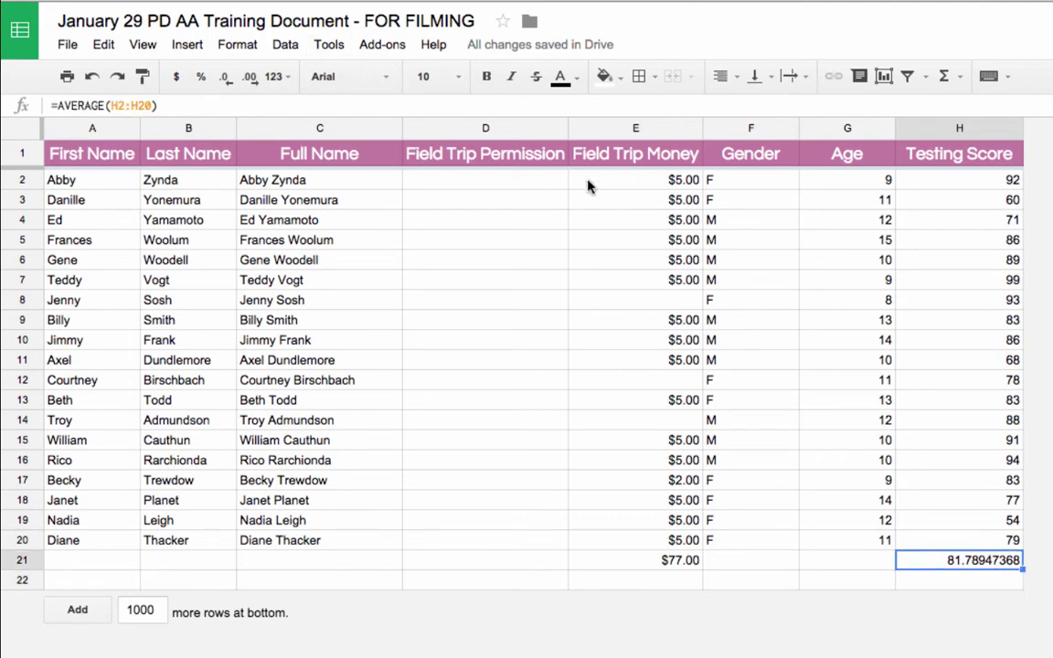
pyautogui.click(233, 45)
pyautogui.moveTo(248, 79)
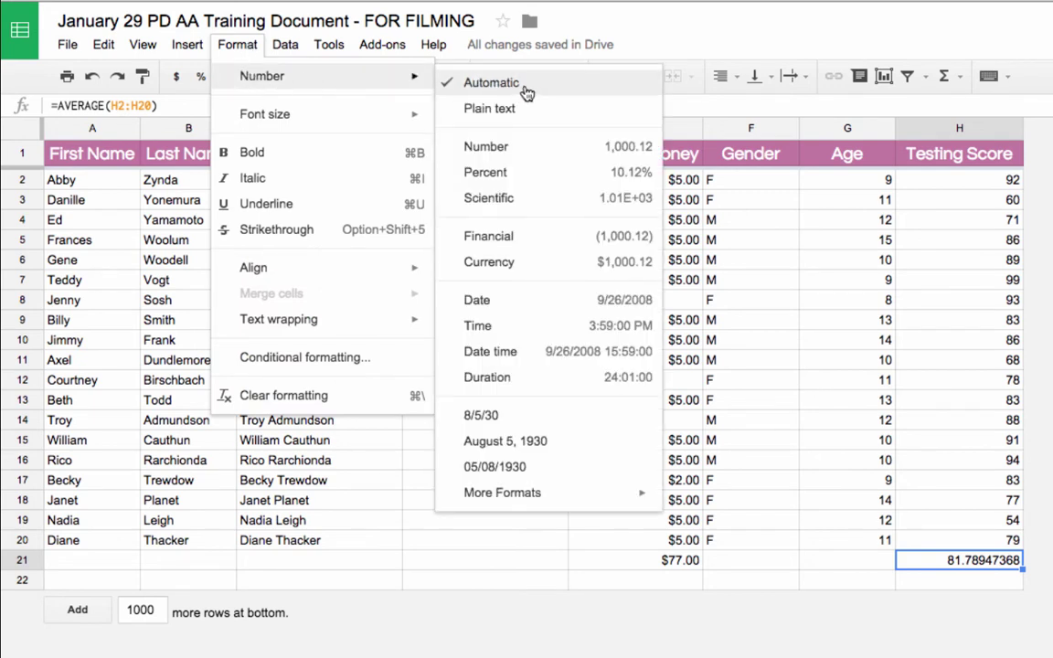
pyautogui.click(492, 151)
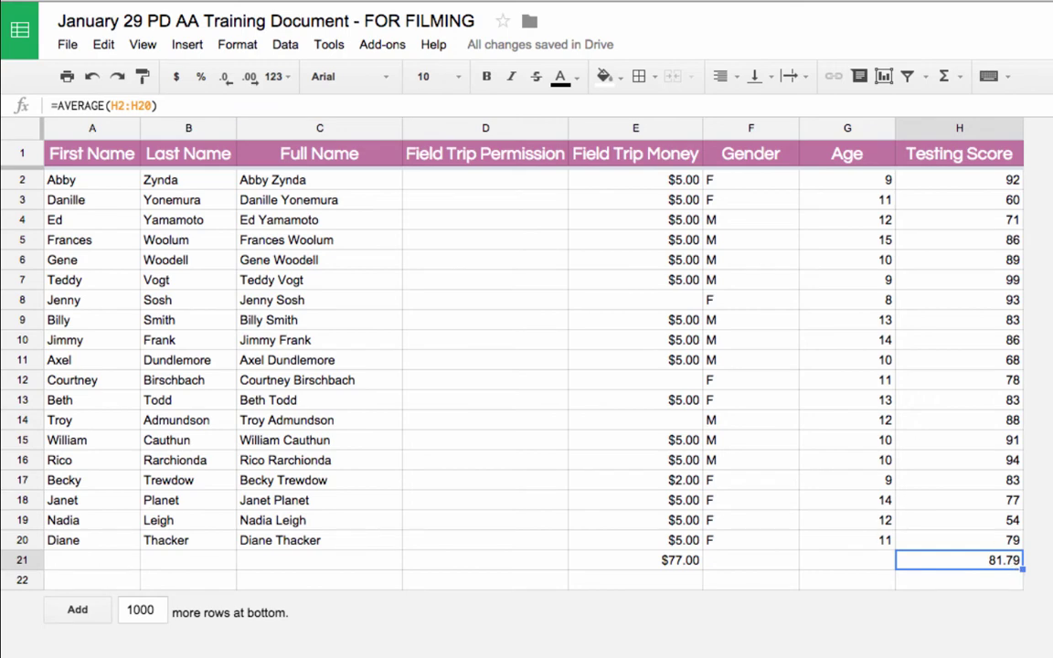
# - Look through the custom number formats for cell H21 and give the average a format with one decimal place
pyautogui.click(235, 46)
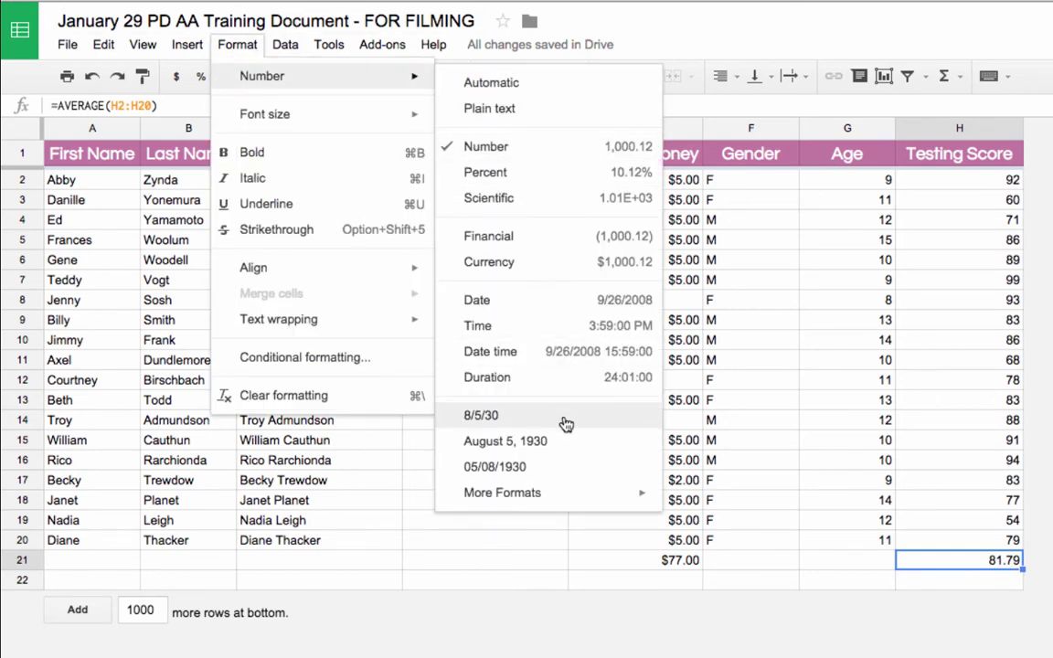
pyautogui.moveTo(572, 499)
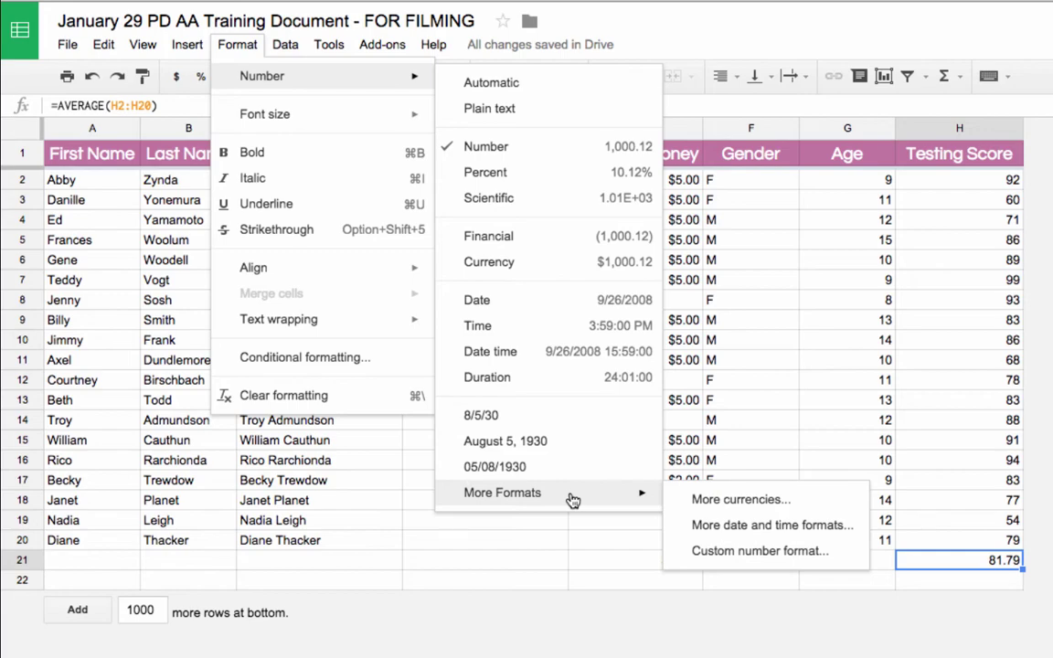
pyautogui.click(722, 551)
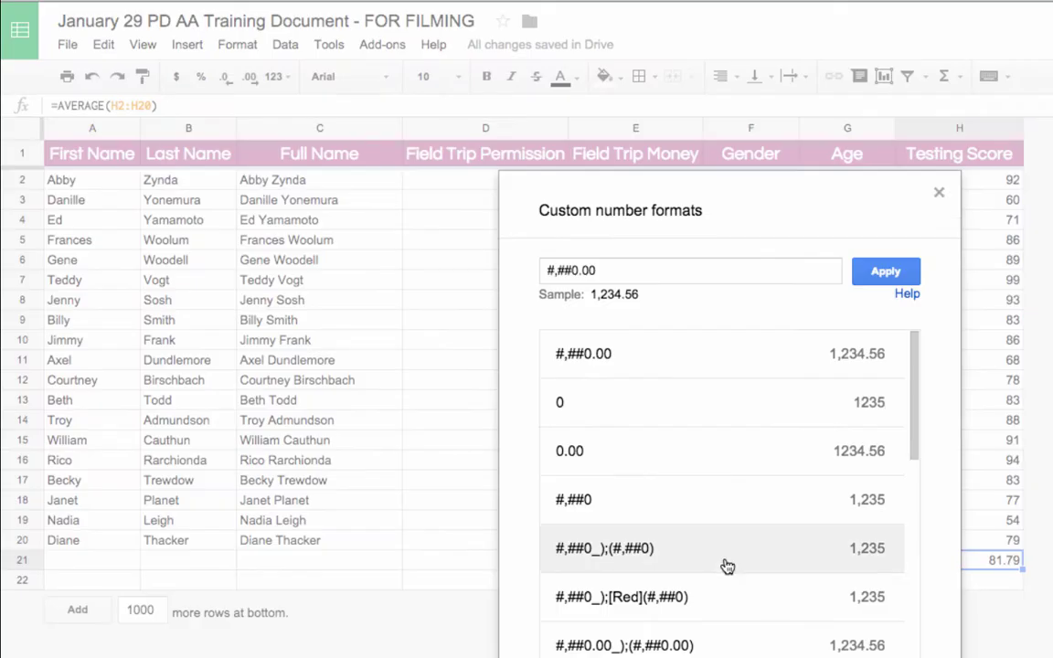
pyautogui.scroll(-2, 708, 461)
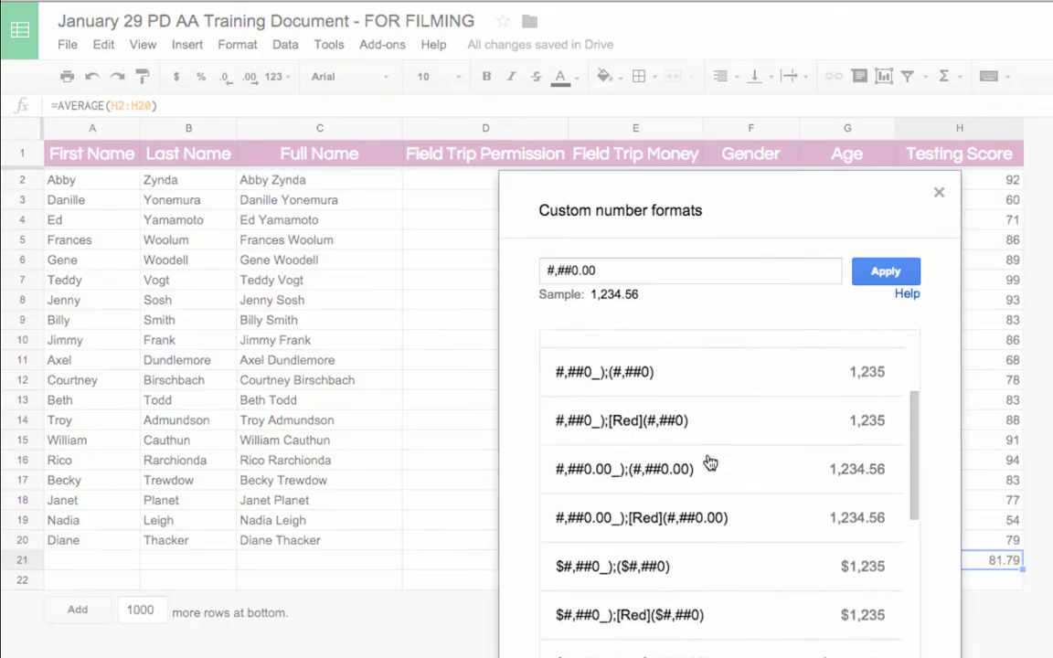
pyautogui.scroll(-6, 709, 463)
pyautogui.scroll(3, 710, 463)
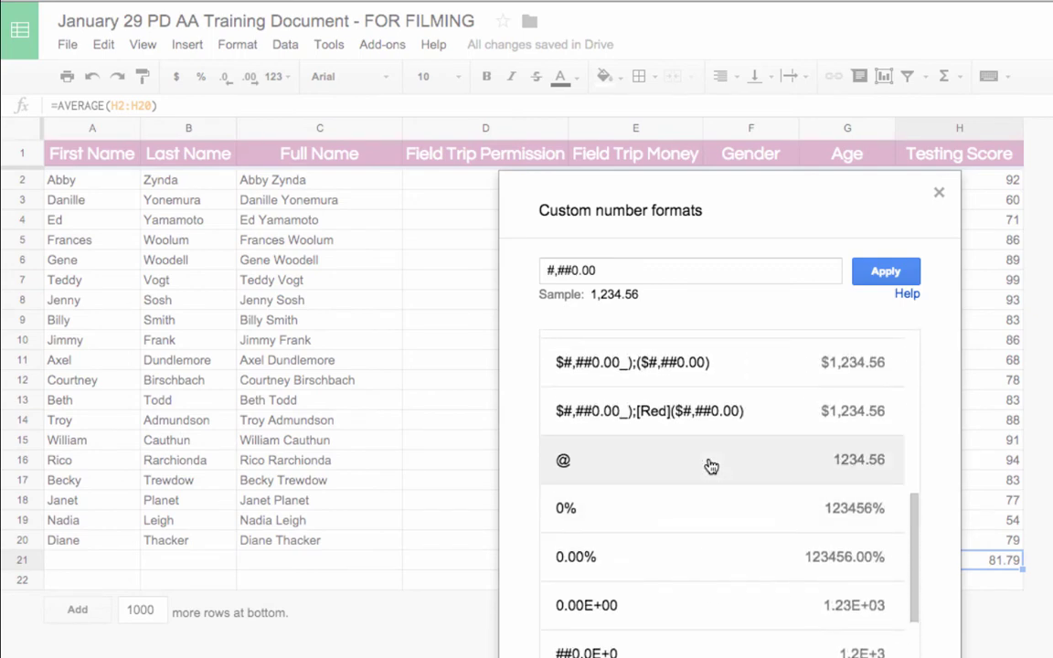
pyautogui.scroll(4, 709, 465)
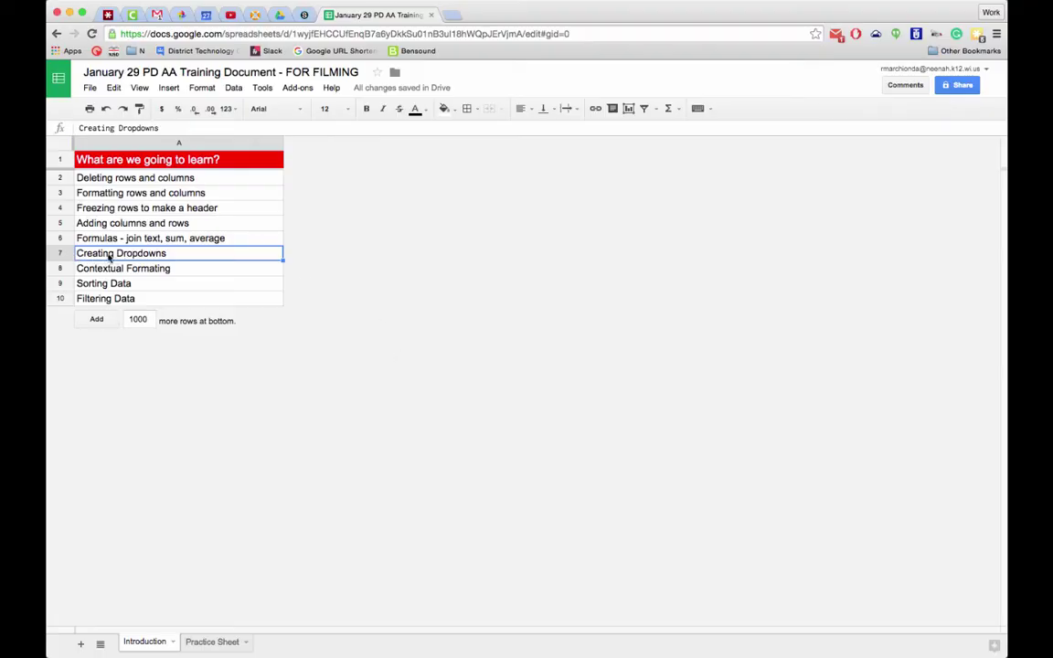
# - On the Practice Sheet, add data validation to cell D2 under Field Trip Permission with the list of items Yes,No
pyautogui.click(211, 640)
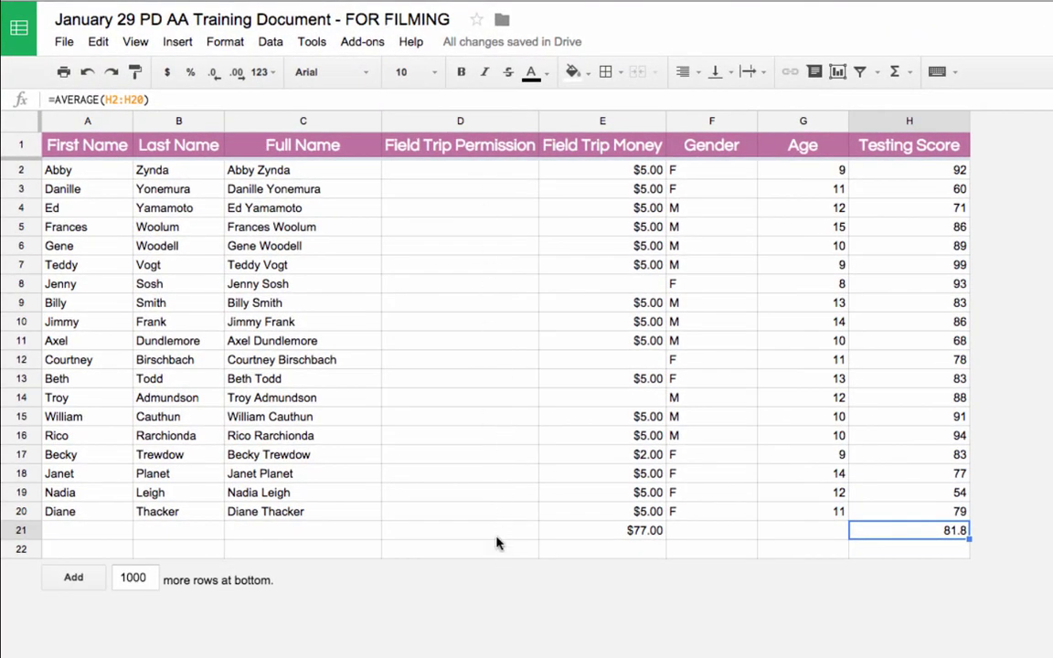
pyautogui.click(462, 174)
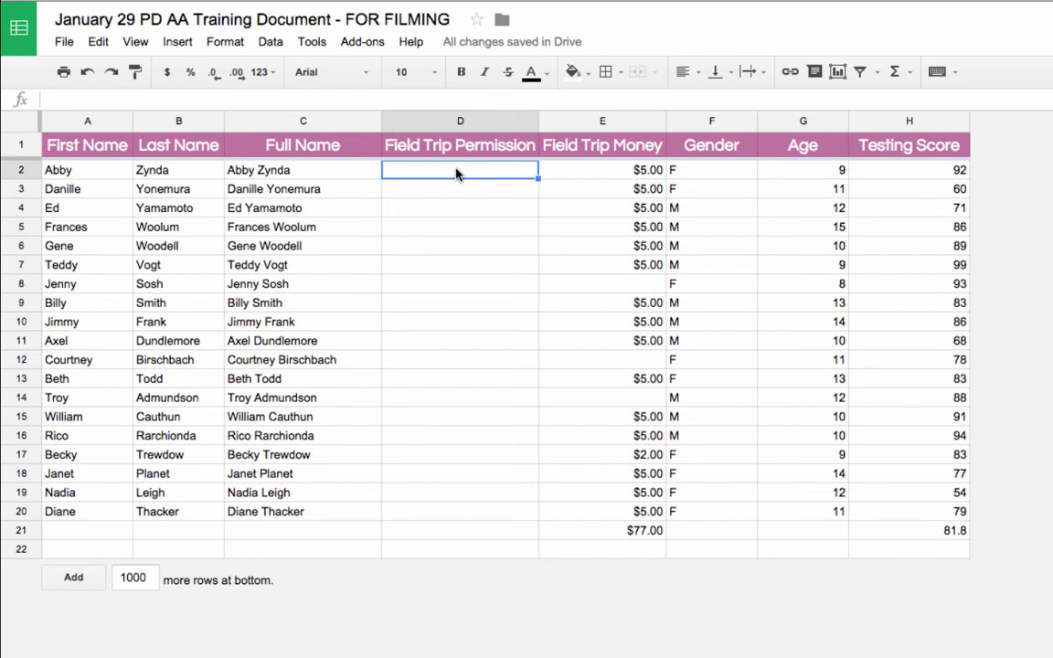
pyautogui.click(277, 45)
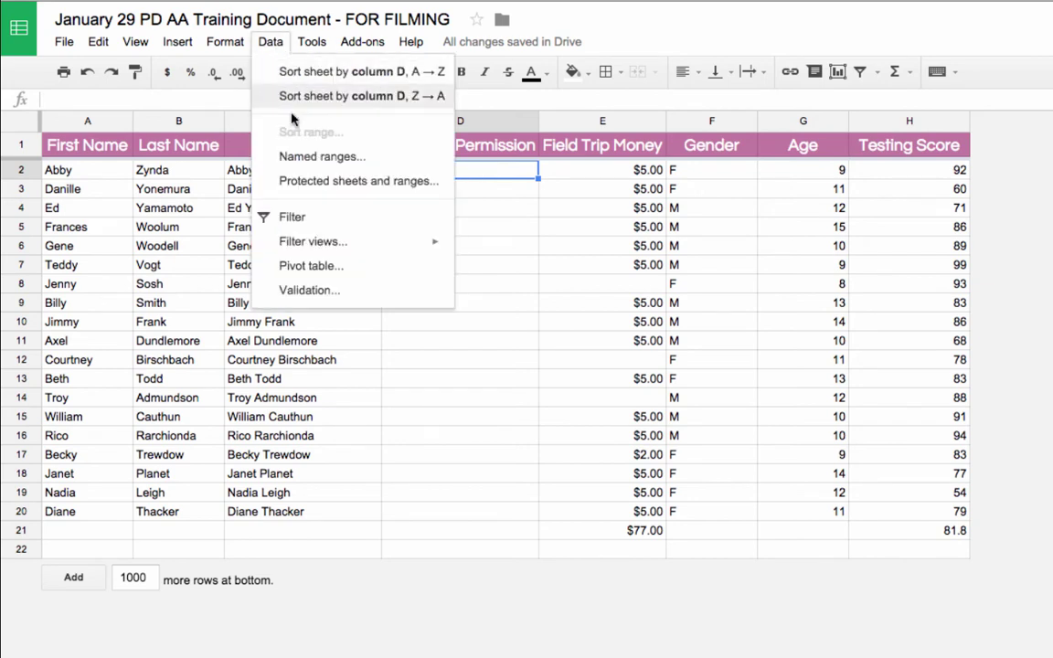
pyautogui.click(295, 291)
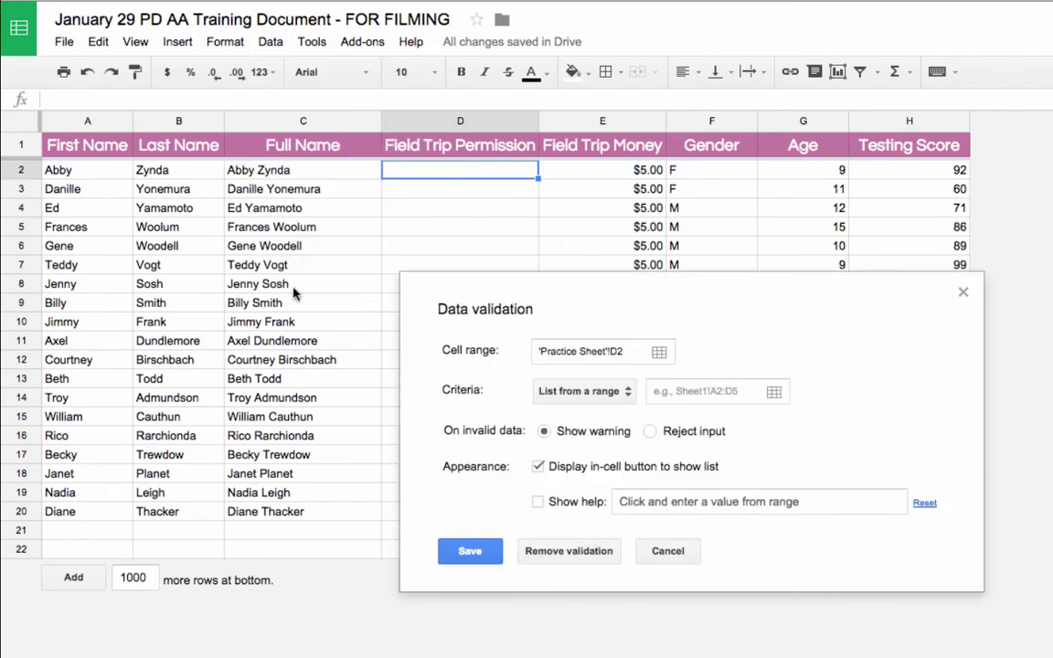
pyautogui.click(578, 391)
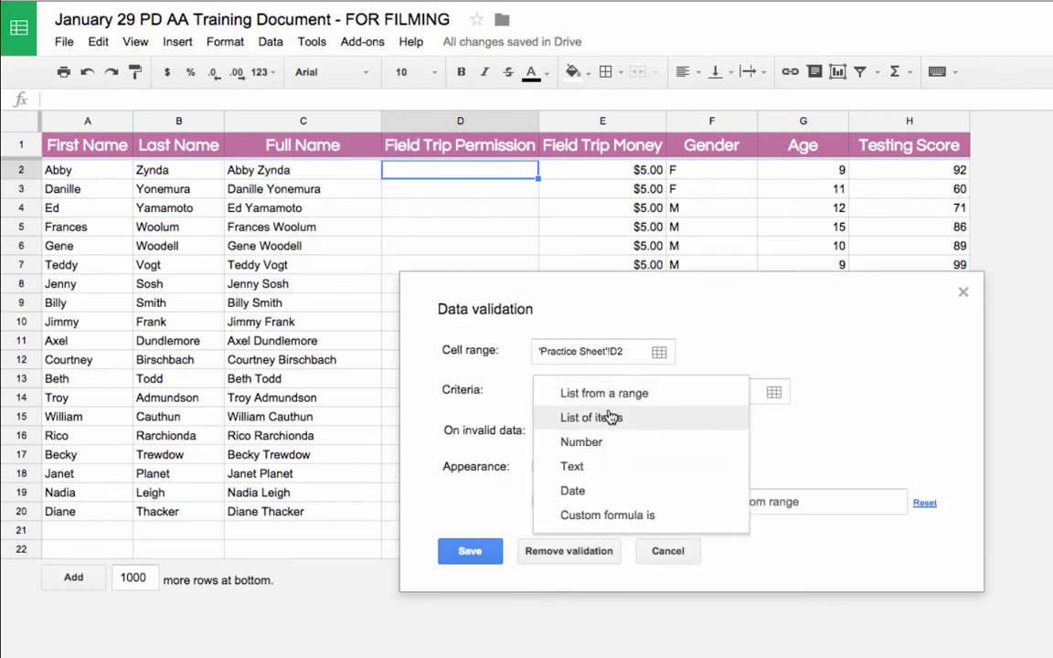
pyautogui.click(611, 417)
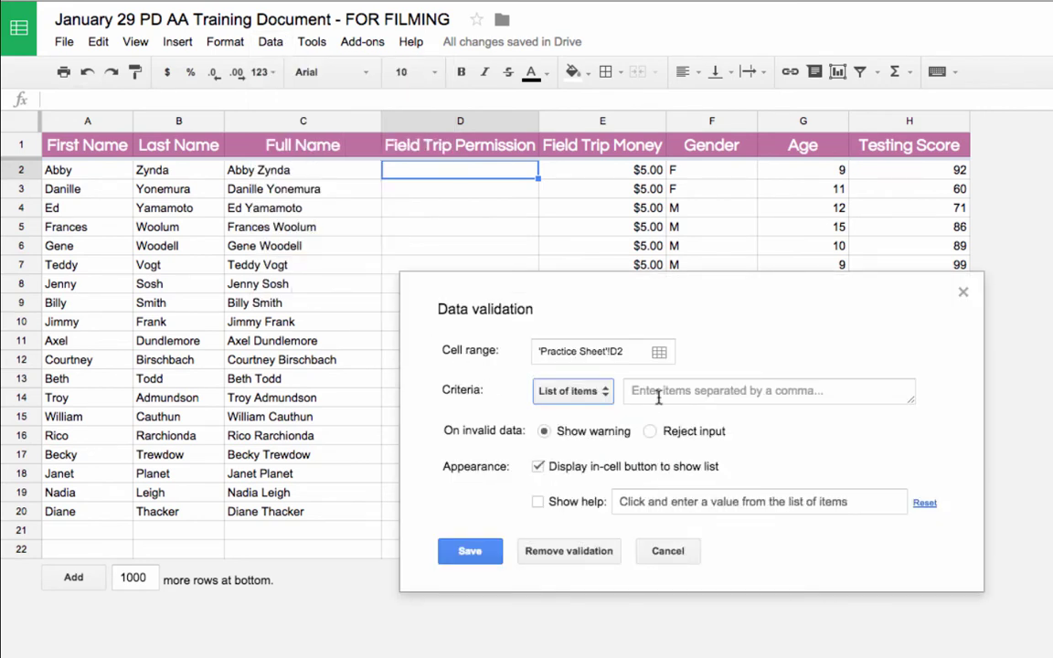
pyautogui.click(724, 390)
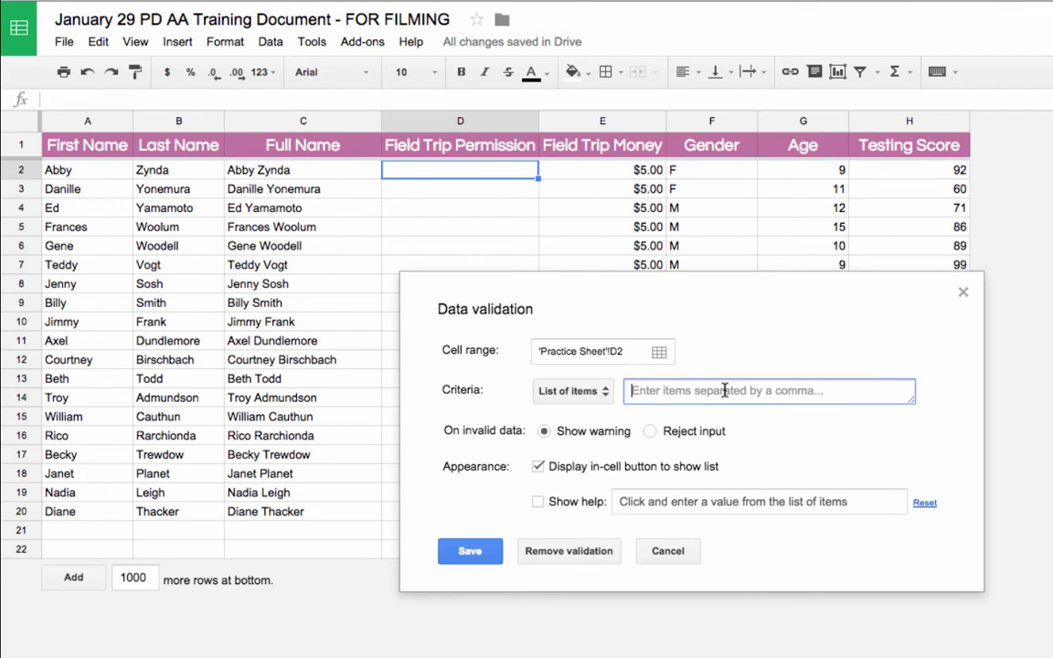
pyautogui.write('Yes,No')
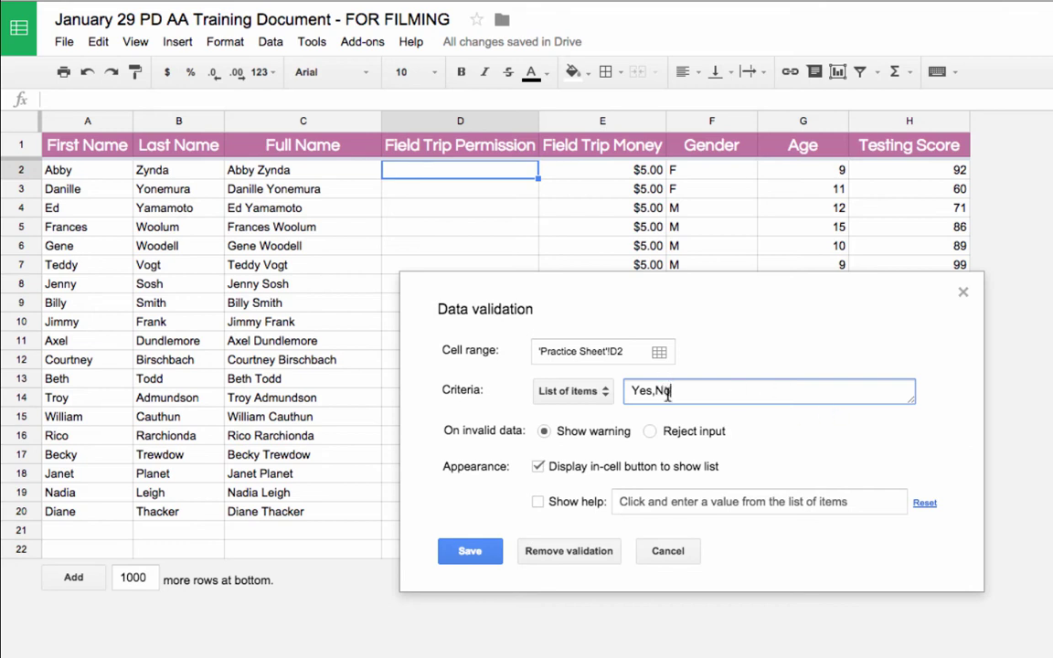
pyautogui.click(476, 557)
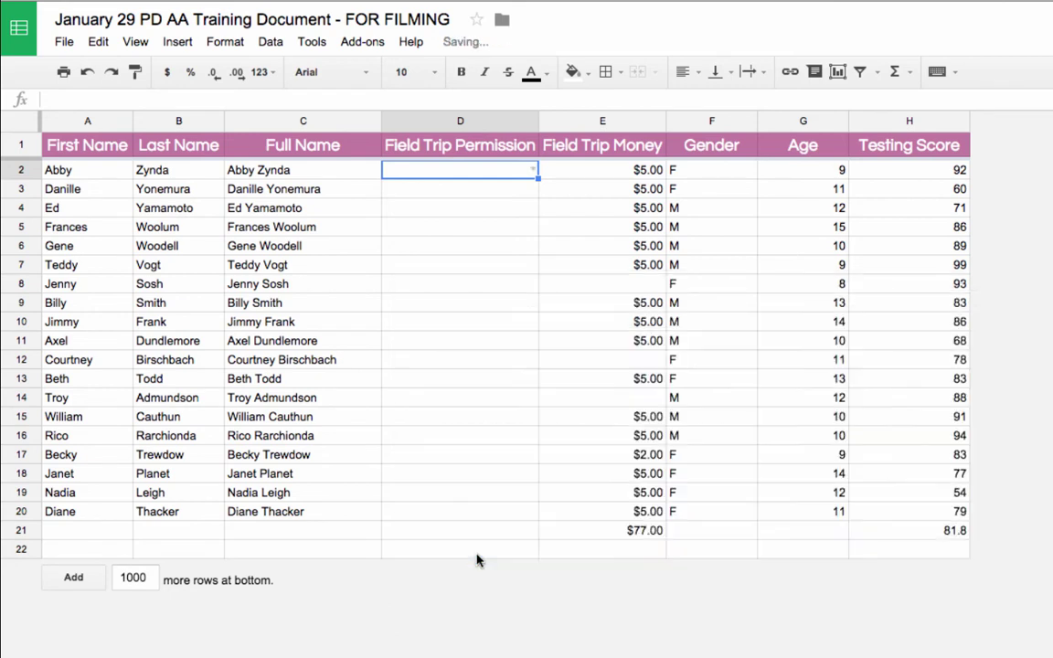
# - Test the permission dropdown in cell D2 by choosing Yes, and clear the cell again
pyautogui.click(534, 172)
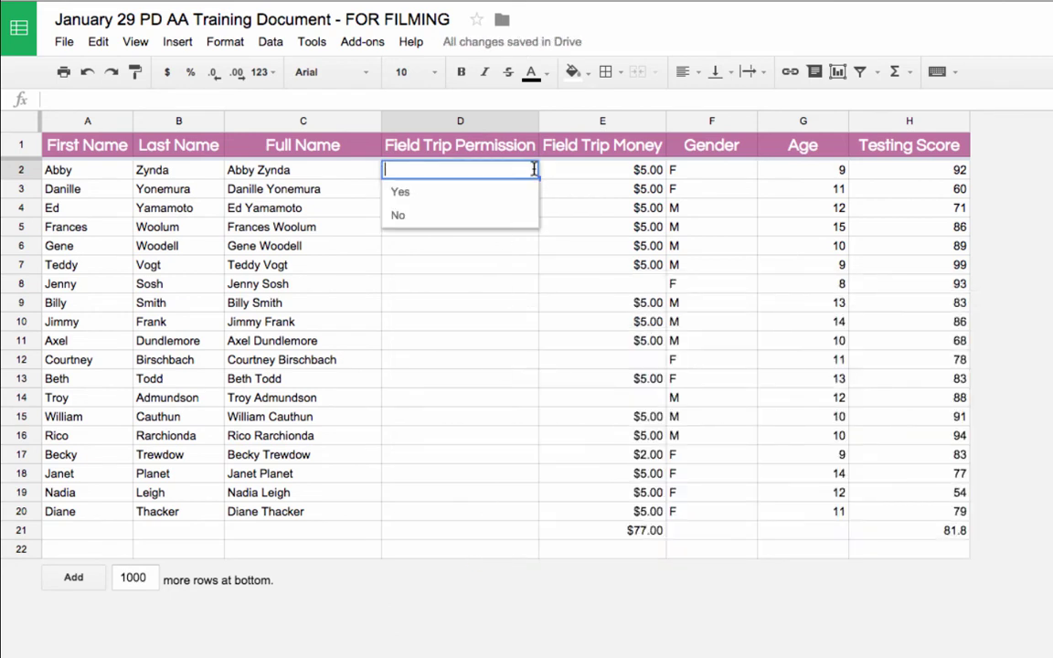
pyautogui.click(517, 197)
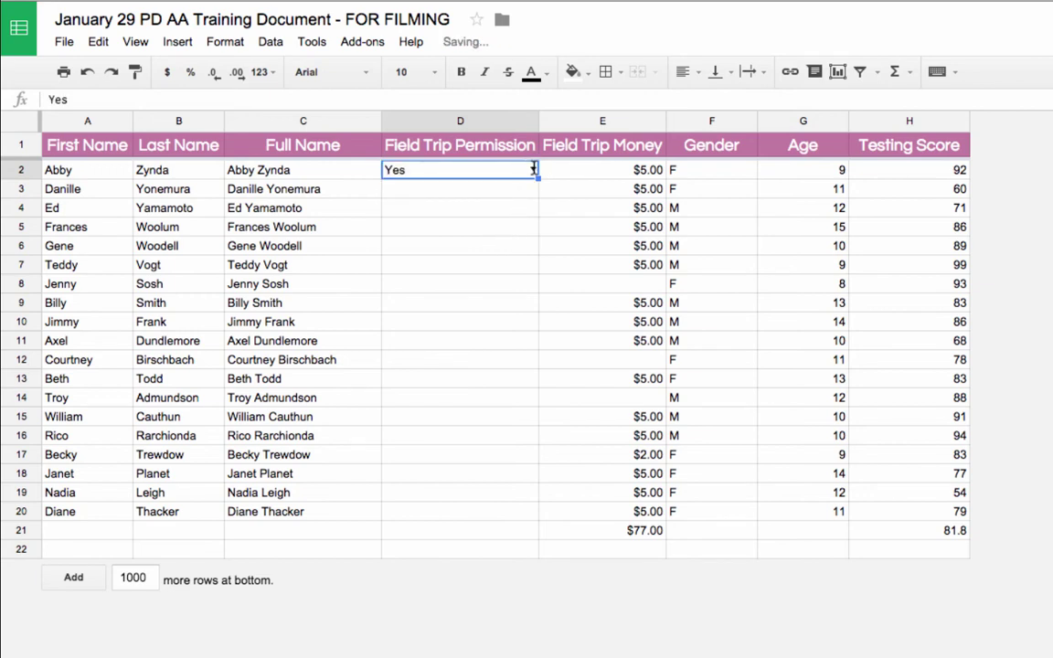
pyautogui.doubleClick(489, 170)
pyautogui.doubleClick(393, 169)
pyautogui.press('BackSpace')
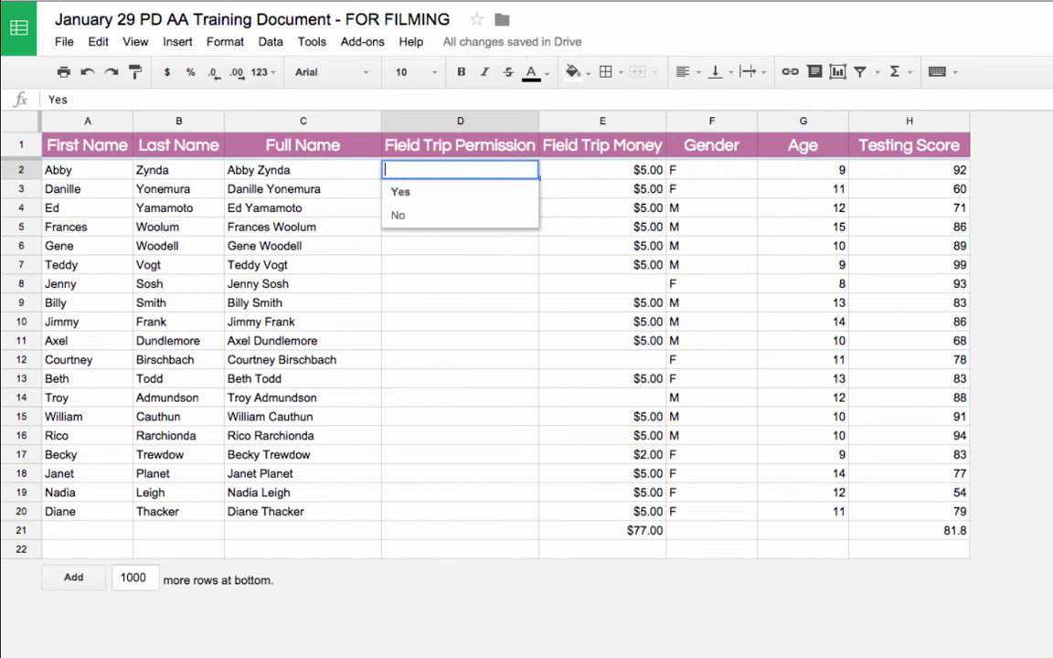
pyautogui.click(393, 252)
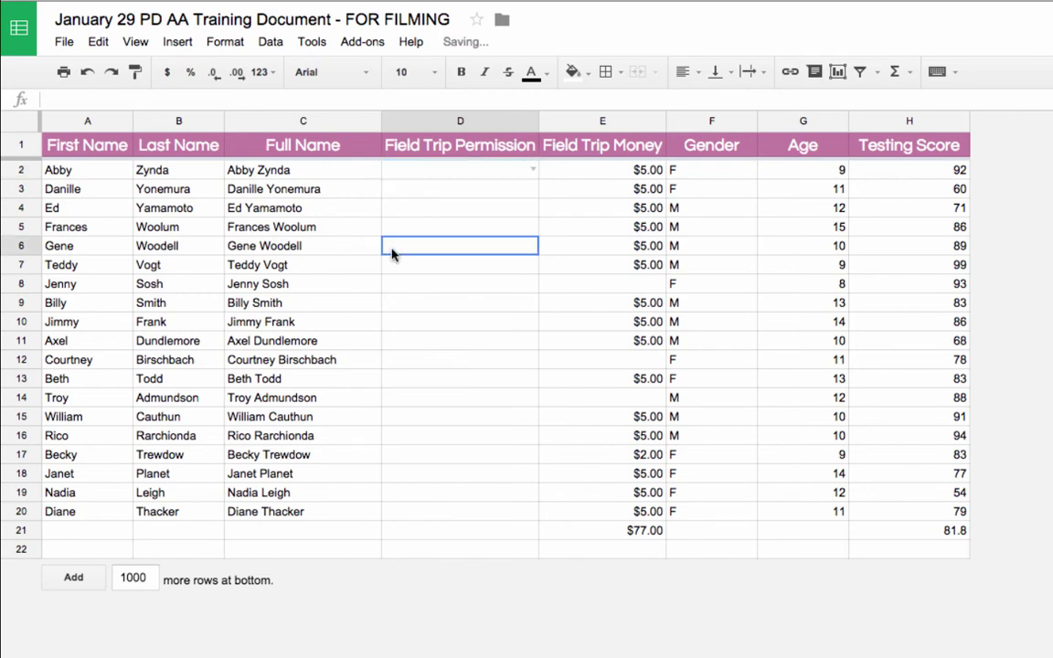
# - Copy the Yes/No dropdown from cell D2 down the Field Trip Permission column through D20
pyautogui.click(475, 174)
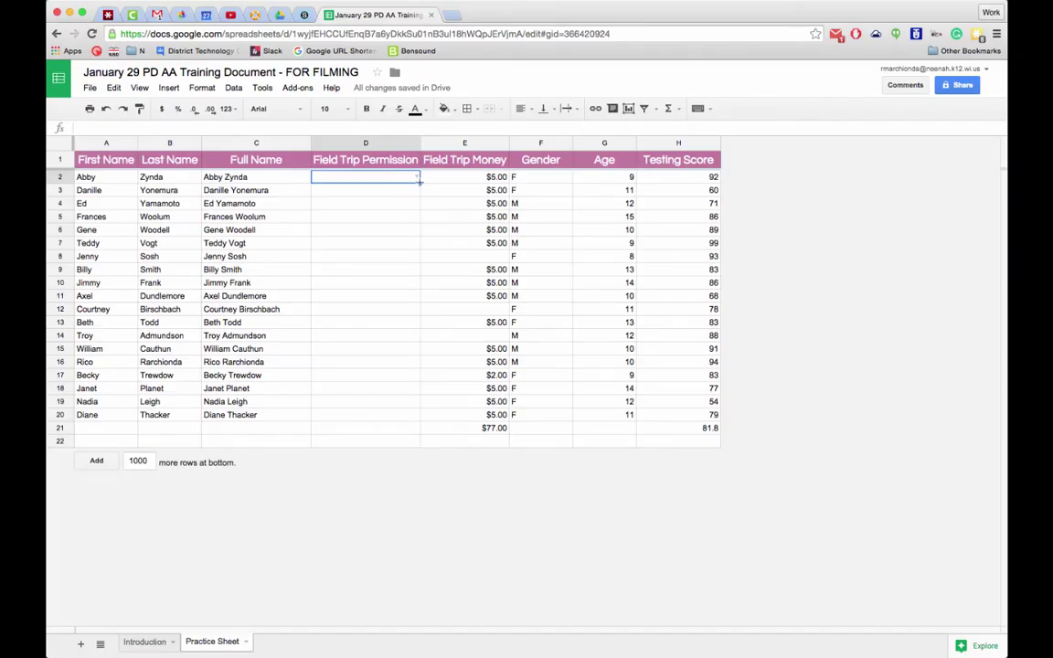
pyautogui.moveTo(418, 182); pyautogui.dragTo(408, 416)
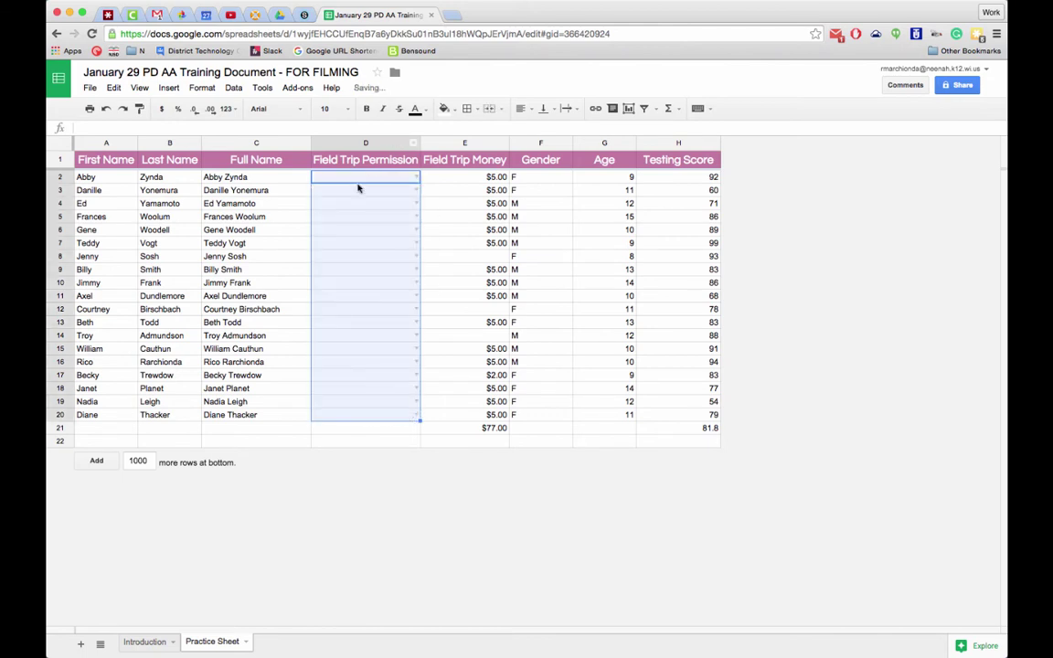
pyautogui.click(431, 220)
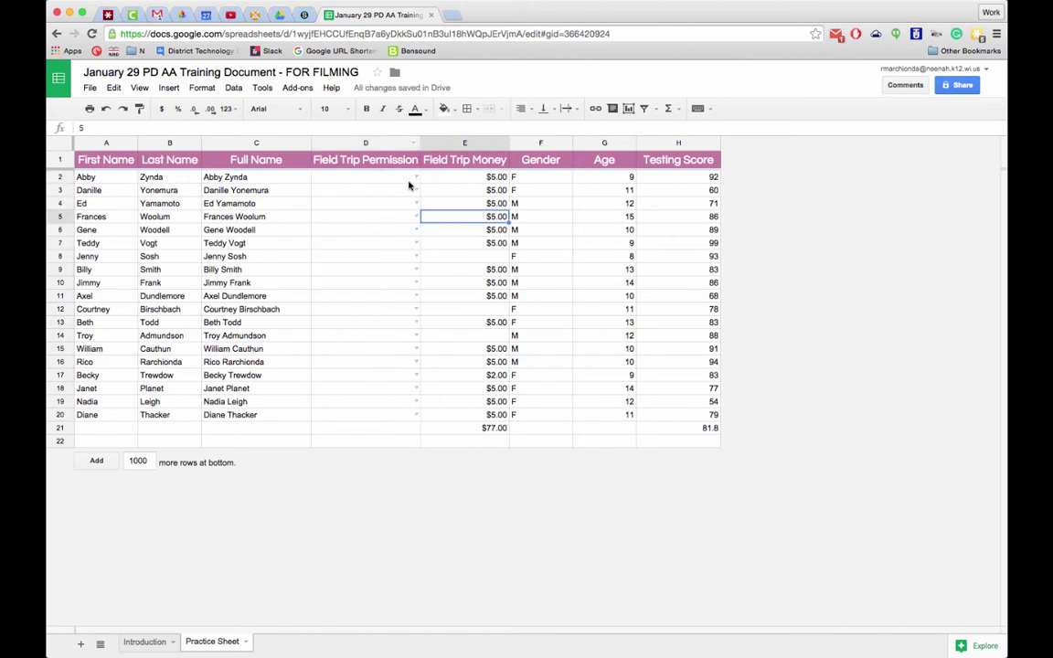
pyautogui.click(413, 189)
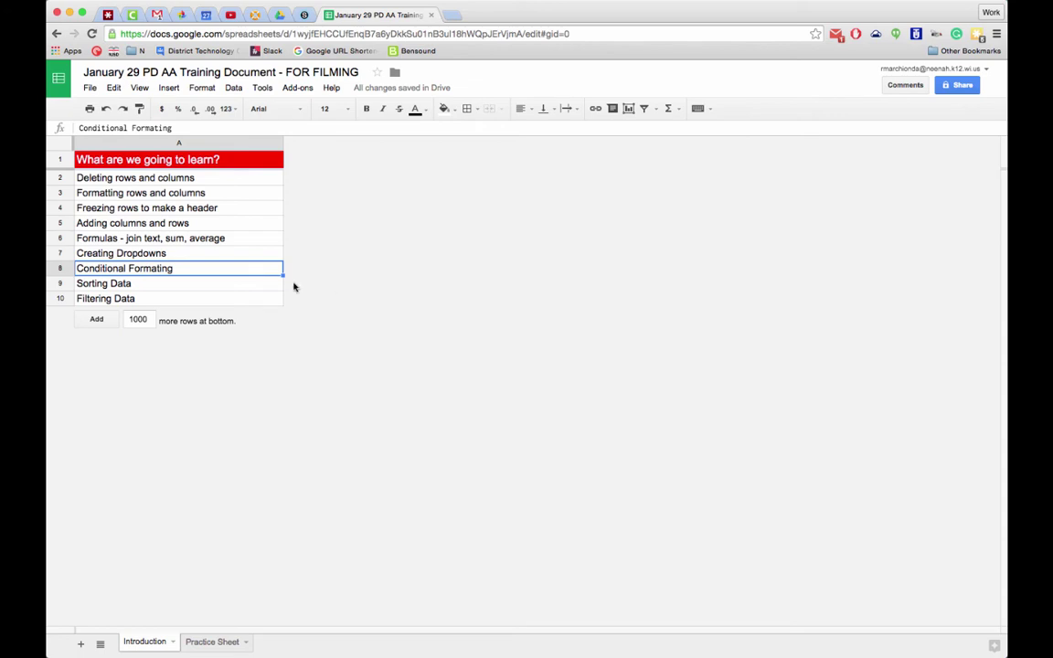
# - On the Practice Sheet, add a conditional format rule to D2:D20 that colors cells green when the text is exactly Yes
pyautogui.click(213, 642)
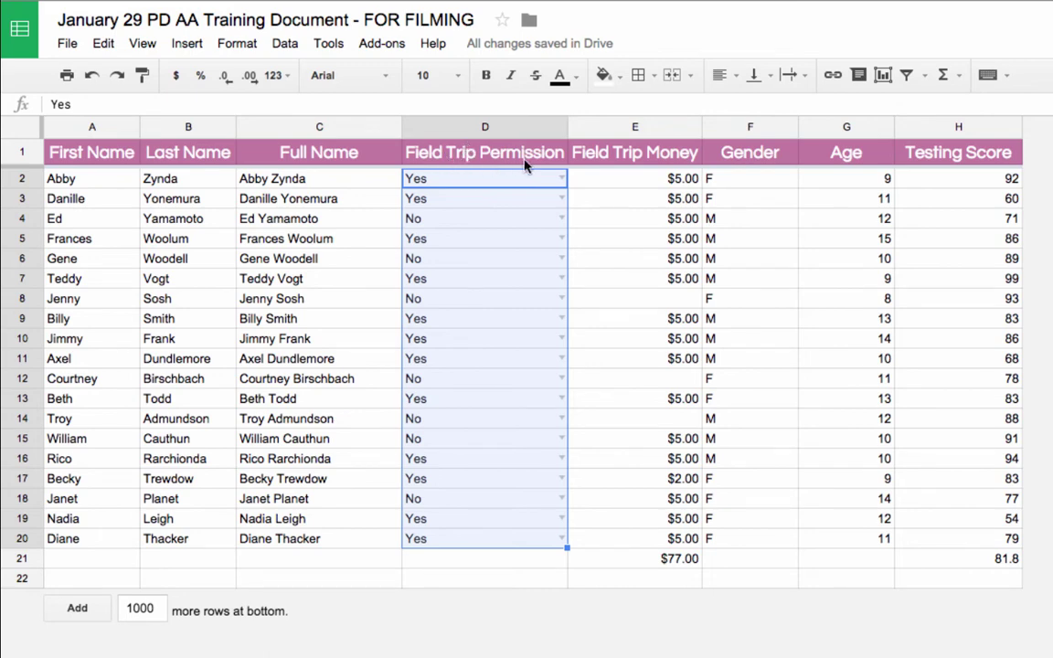
pyautogui.click(498, 201)
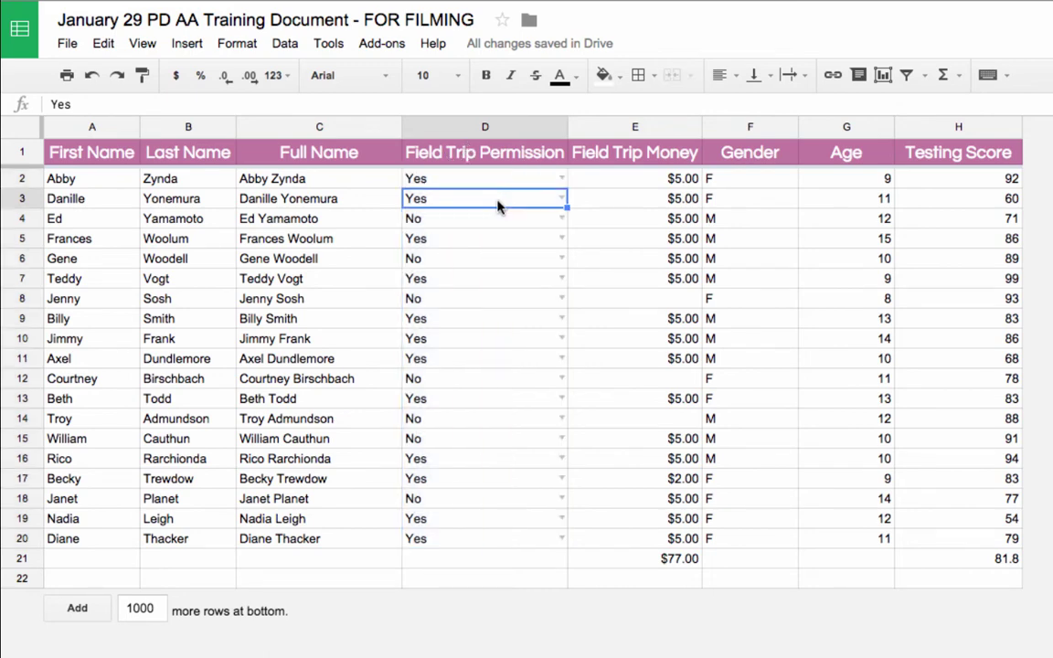
pyautogui.click(491, 183)
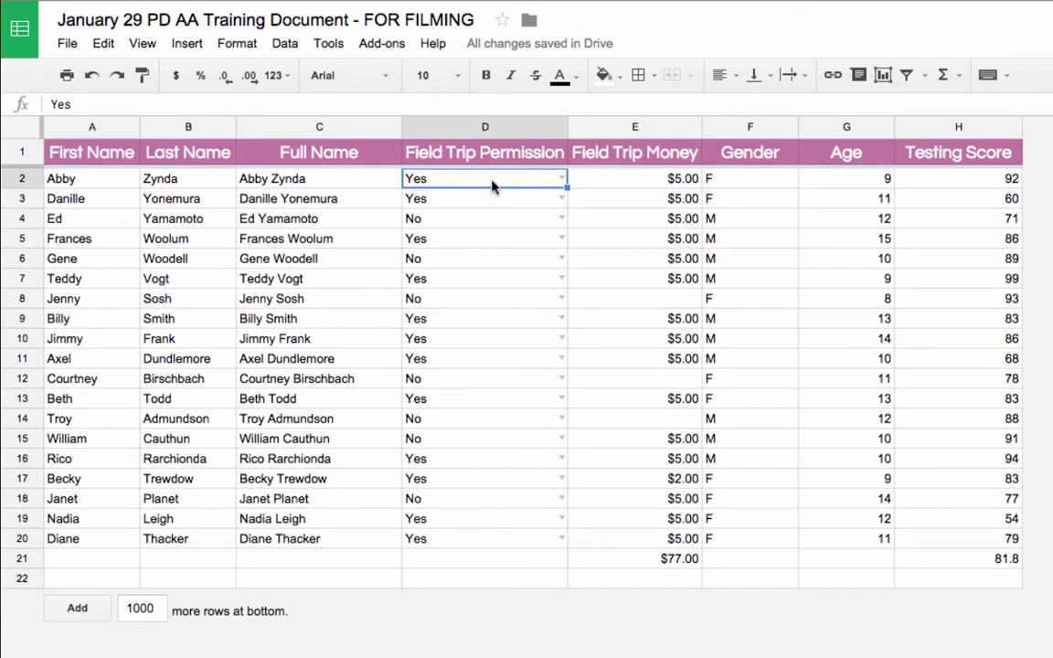
pyautogui.keyDown('shift'); pyautogui.click(482, 545); pyautogui.keyUp('shift')
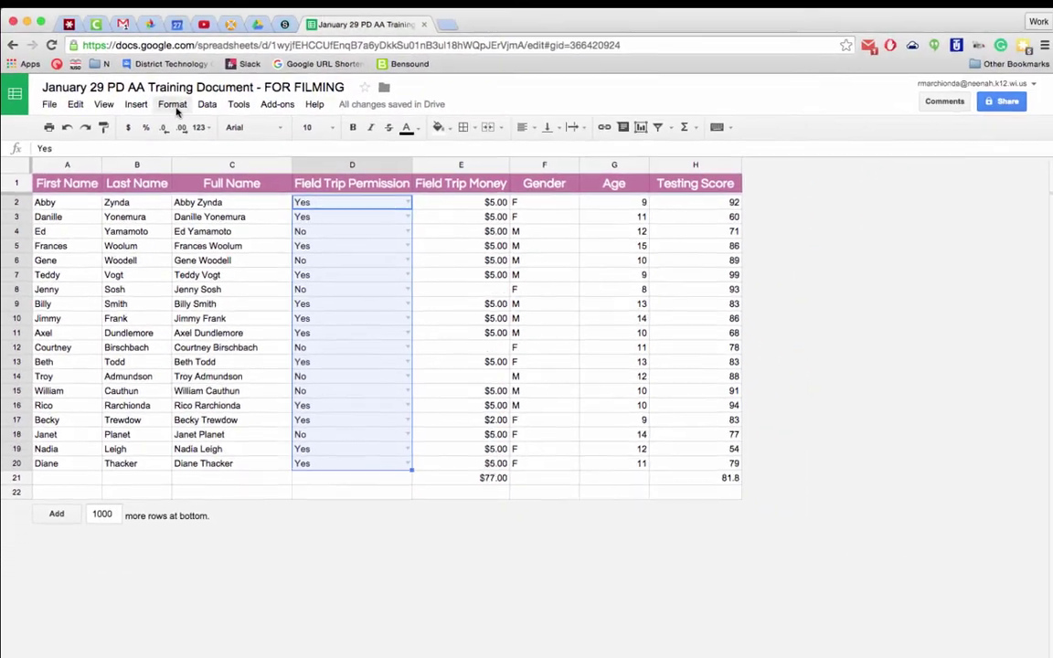
pyautogui.click(172, 106)
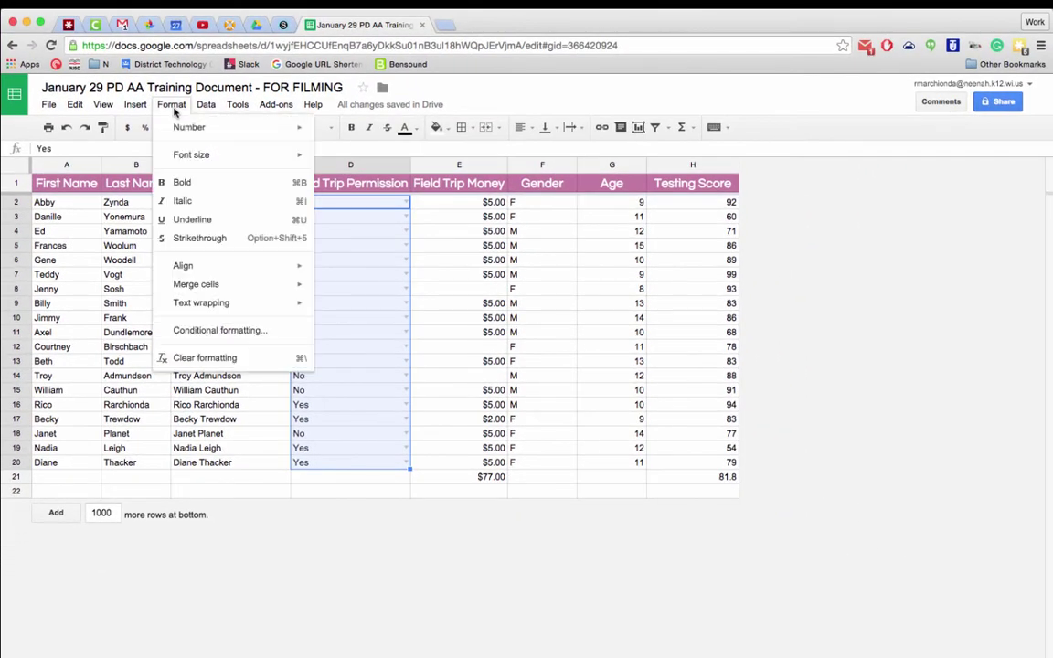
pyautogui.click(210, 332)
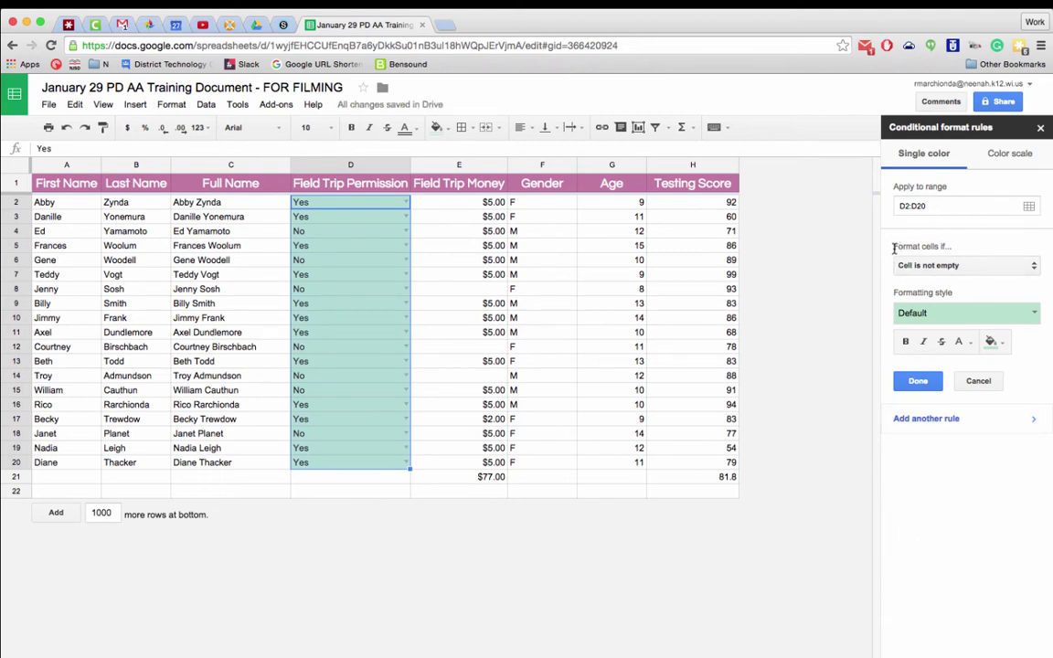
pyautogui.click(967, 265)
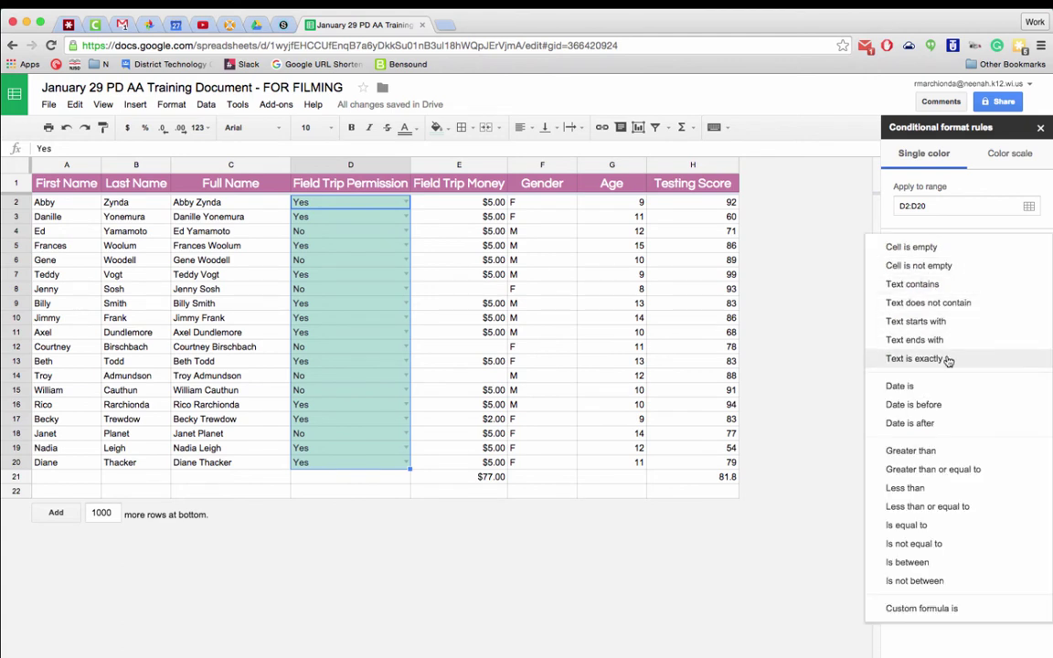
pyautogui.click(914, 358)
pyautogui.click(947, 289)
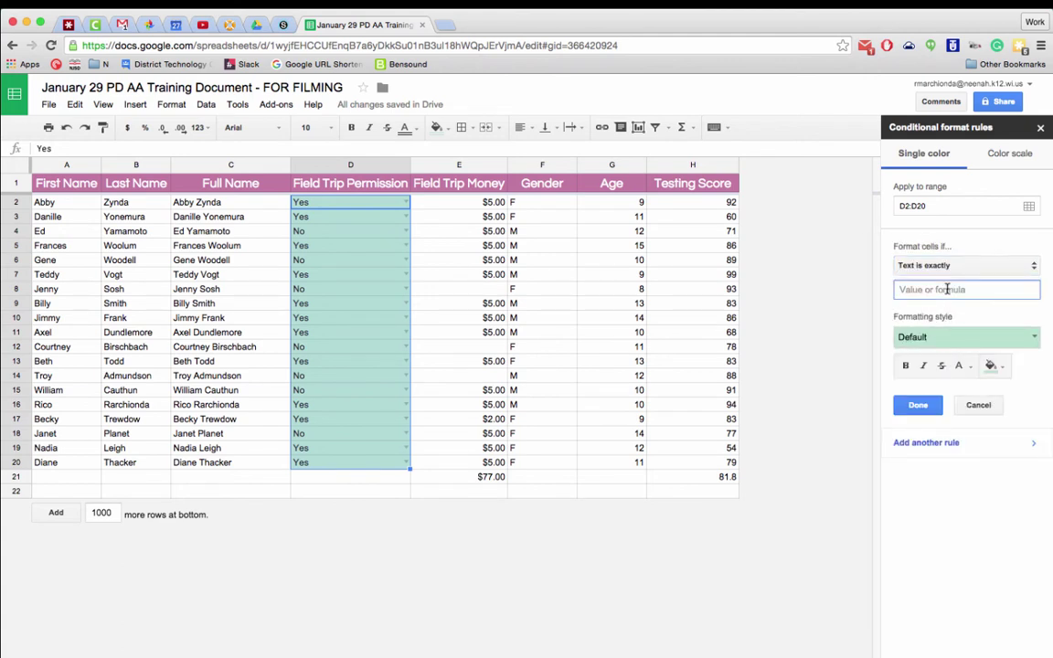
pyautogui.write('Yes')
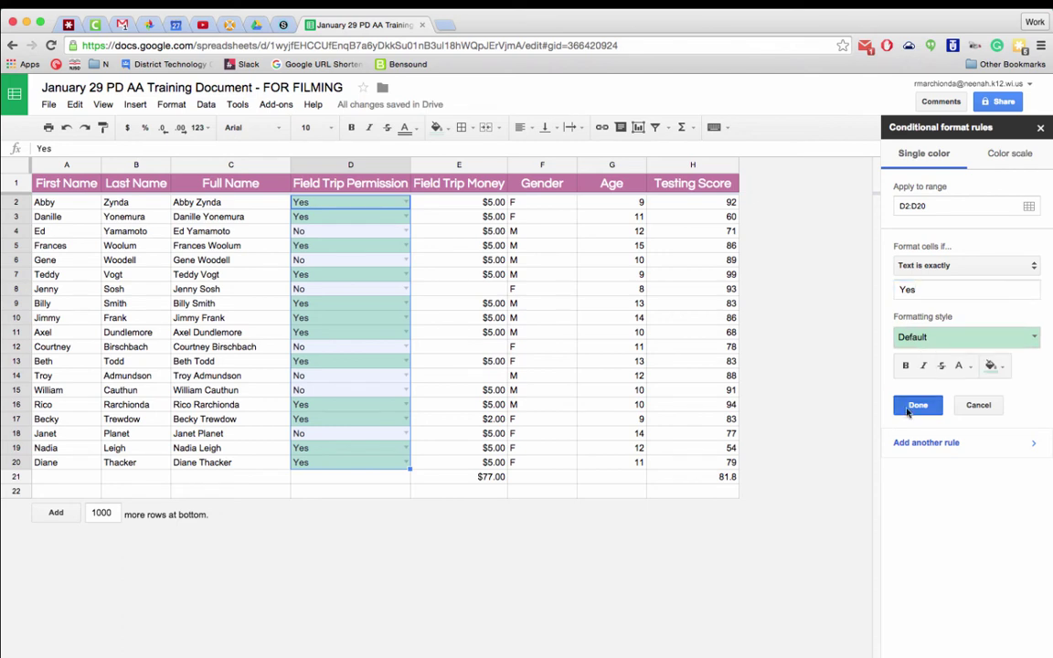
pyautogui.click(917, 404)
# - Add a second conditional format rule to D2:D20 that applies the default red style when the text is exactly No
pyautogui.click(925, 209)
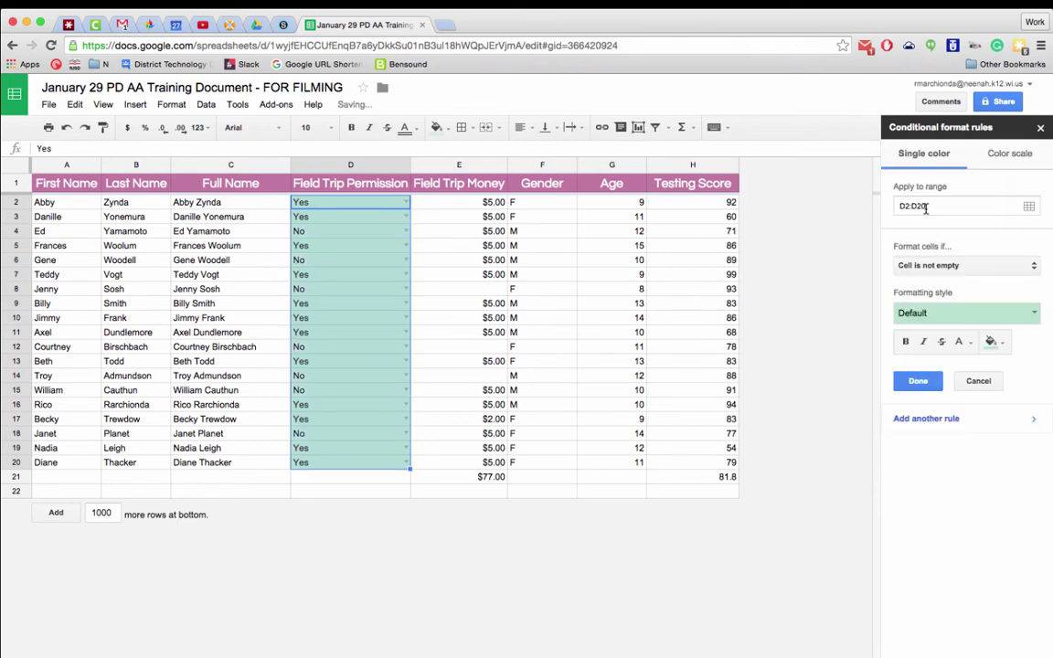
pyautogui.click(927, 265)
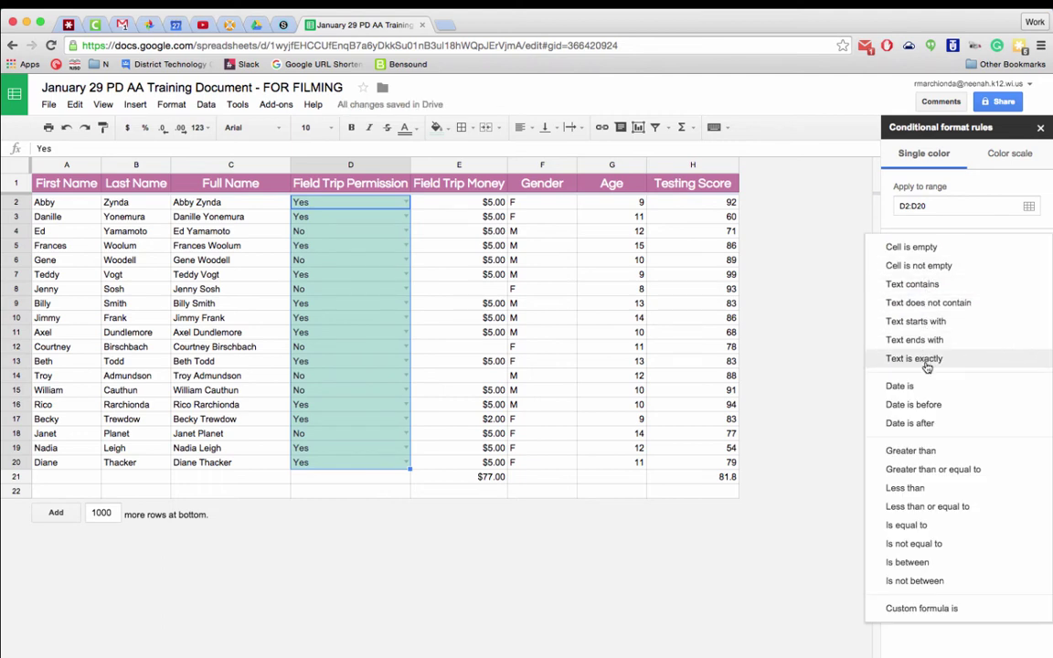
pyautogui.click(927, 365)
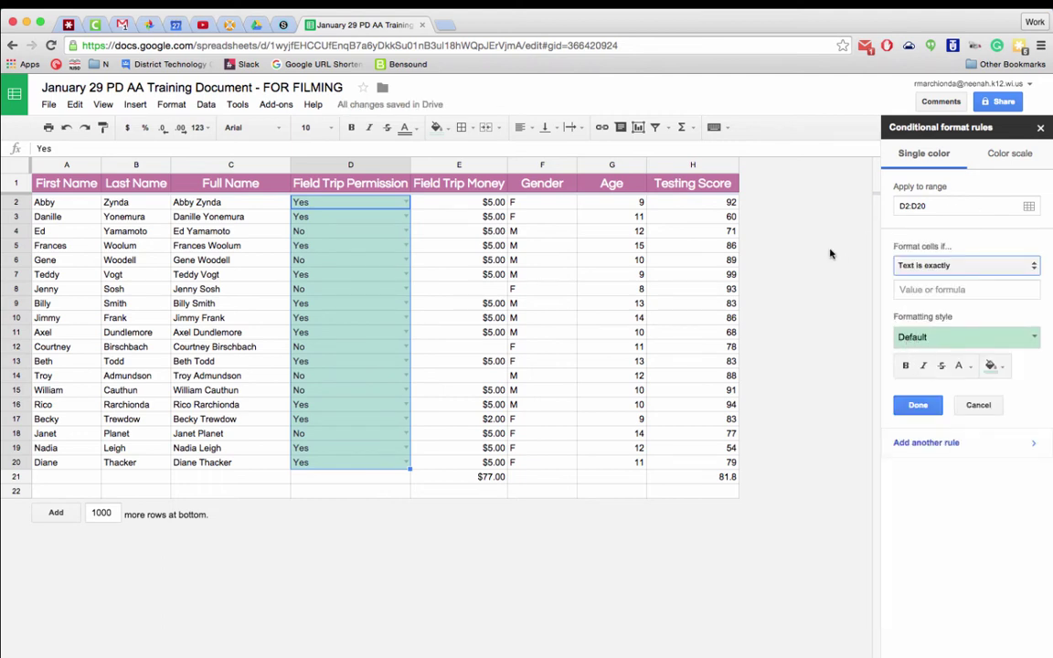
pyautogui.click(985, 291)
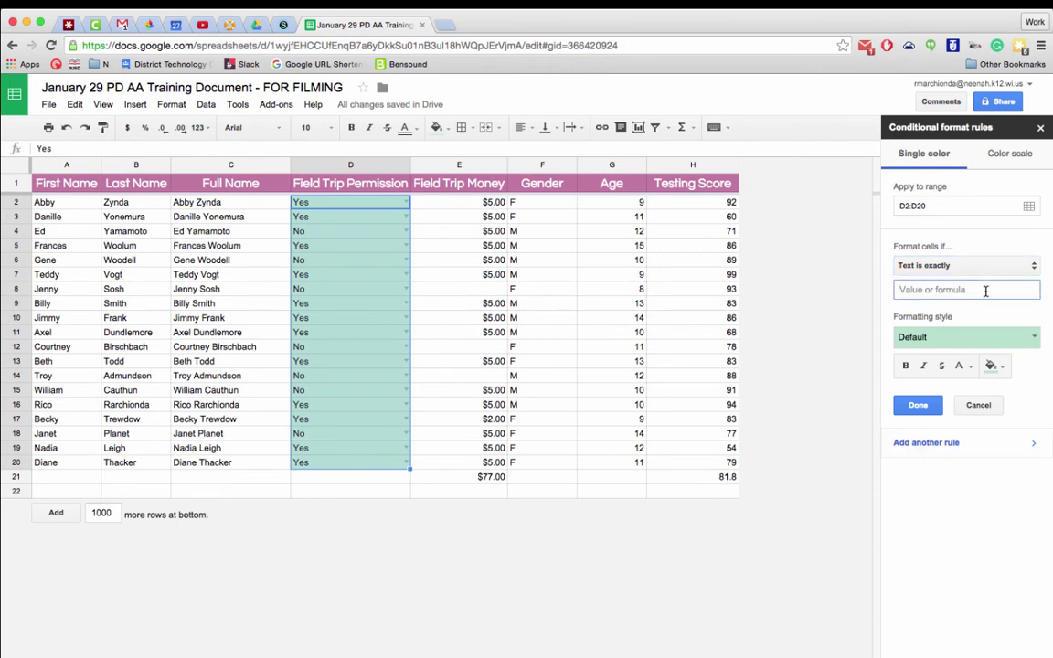
pyautogui.write('No')
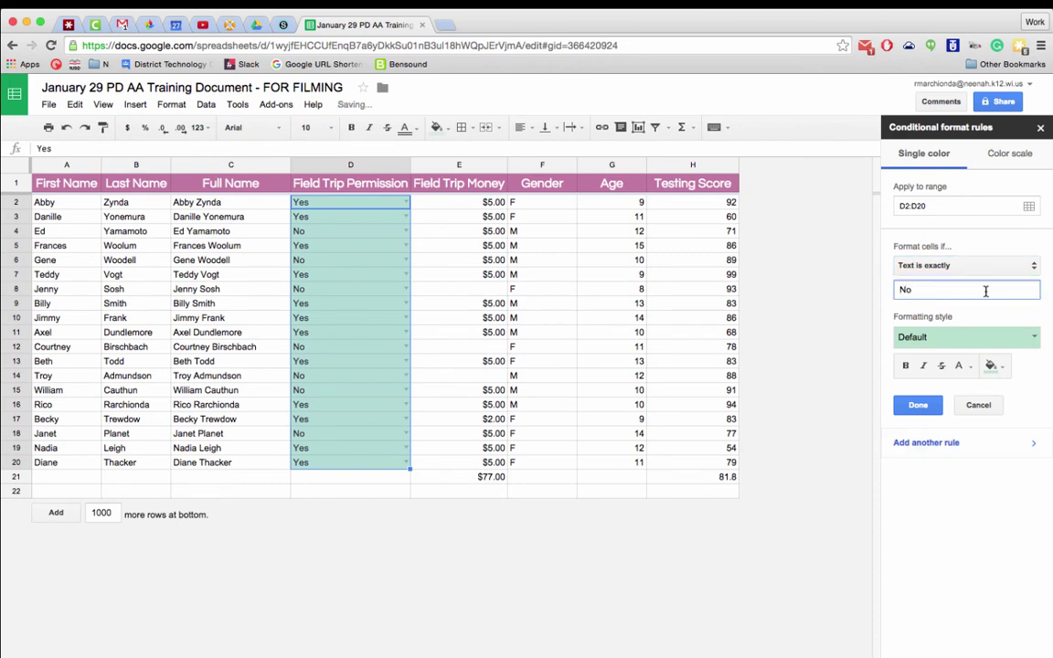
pyautogui.click(907, 334)
pyautogui.click(1010, 367)
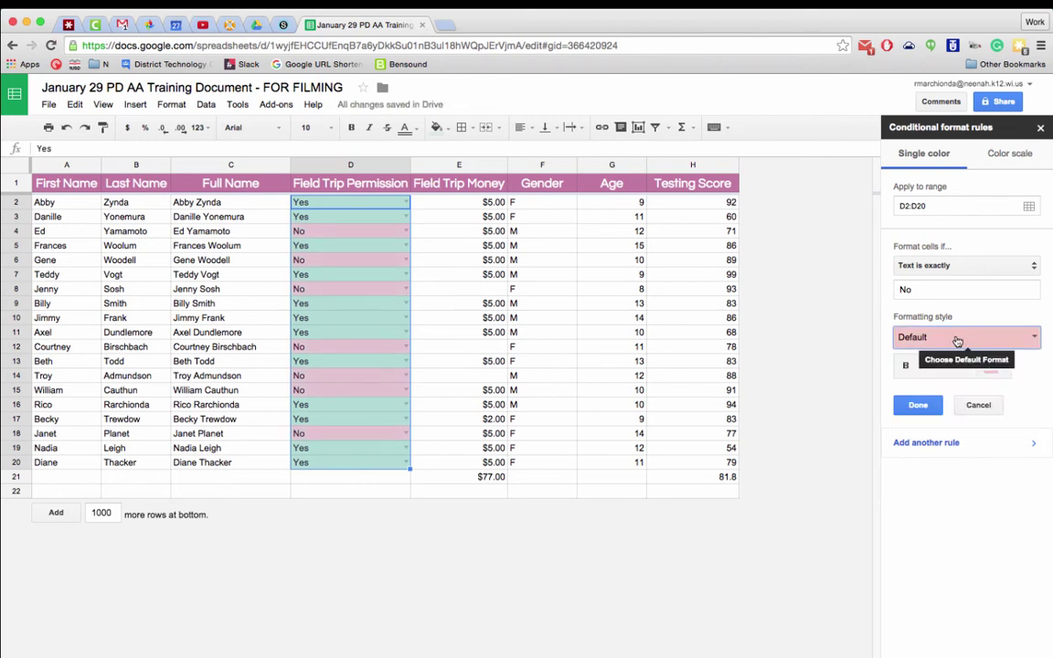
pyautogui.click(916, 405)
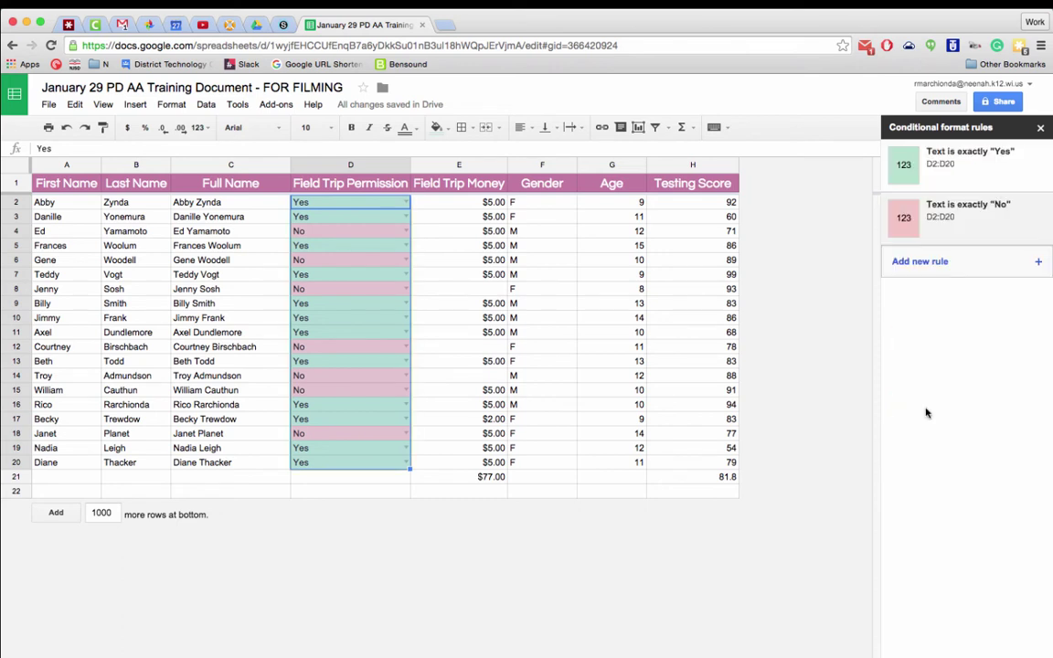
# - Add a third conditional format rule to D2:D20 that applies the default yellow style when the cell is empty
pyautogui.click(924, 263)
pyautogui.click(933, 266)
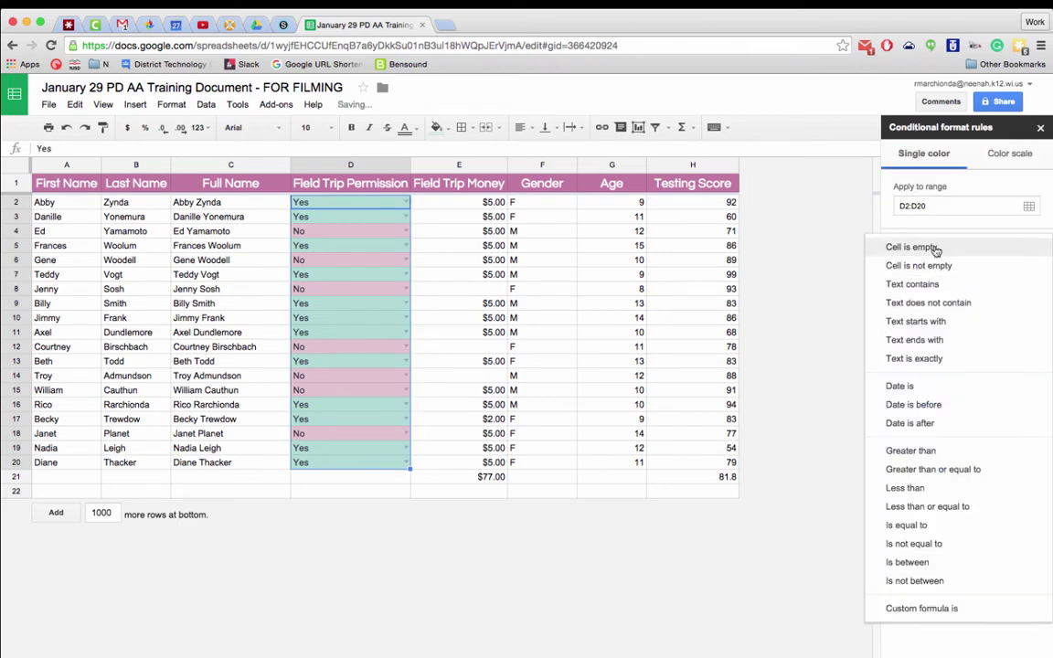
pyautogui.click(934, 246)
pyautogui.click(951, 313)
pyautogui.click(954, 342)
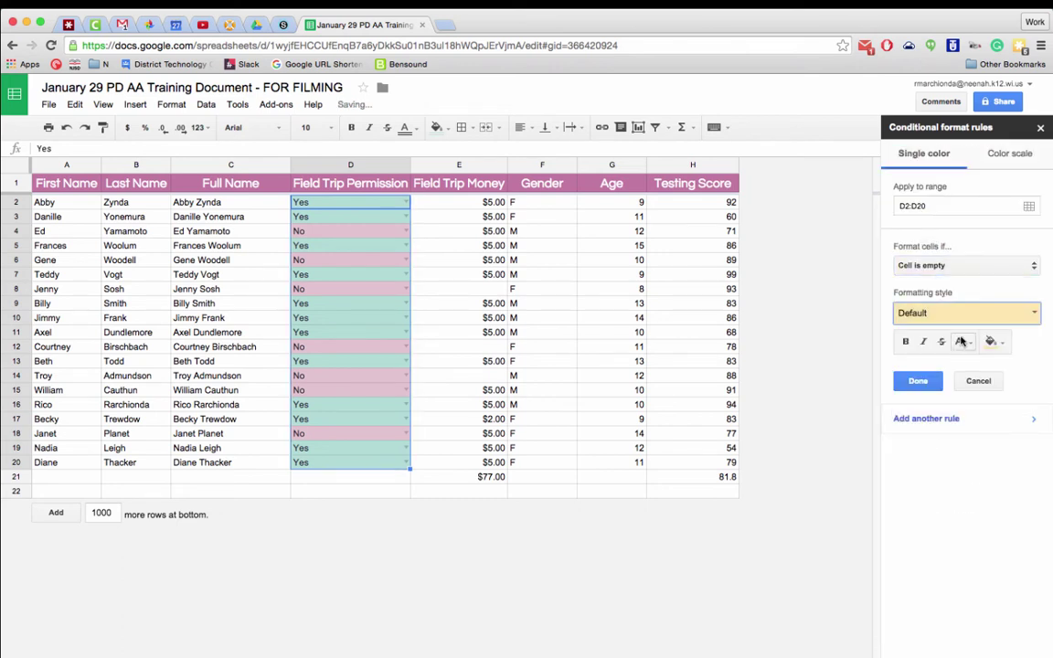
pyautogui.click(917, 380)
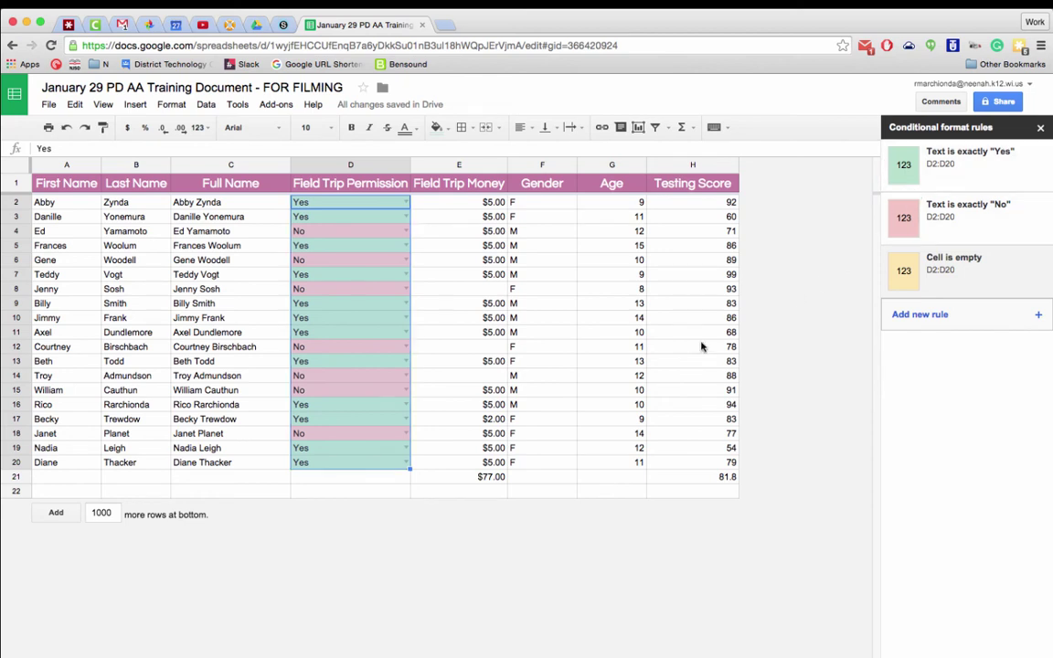
# - Clear the permission answer in cell D19 to test the empty-cell formatting rule
pyautogui.click(370, 476)
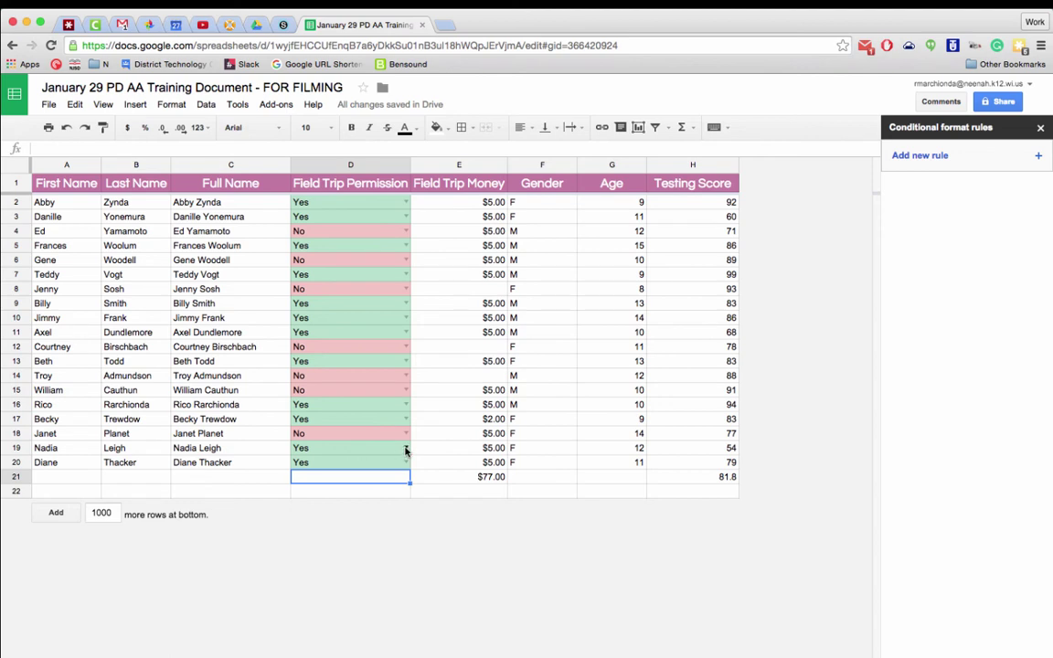
pyautogui.click(406, 451)
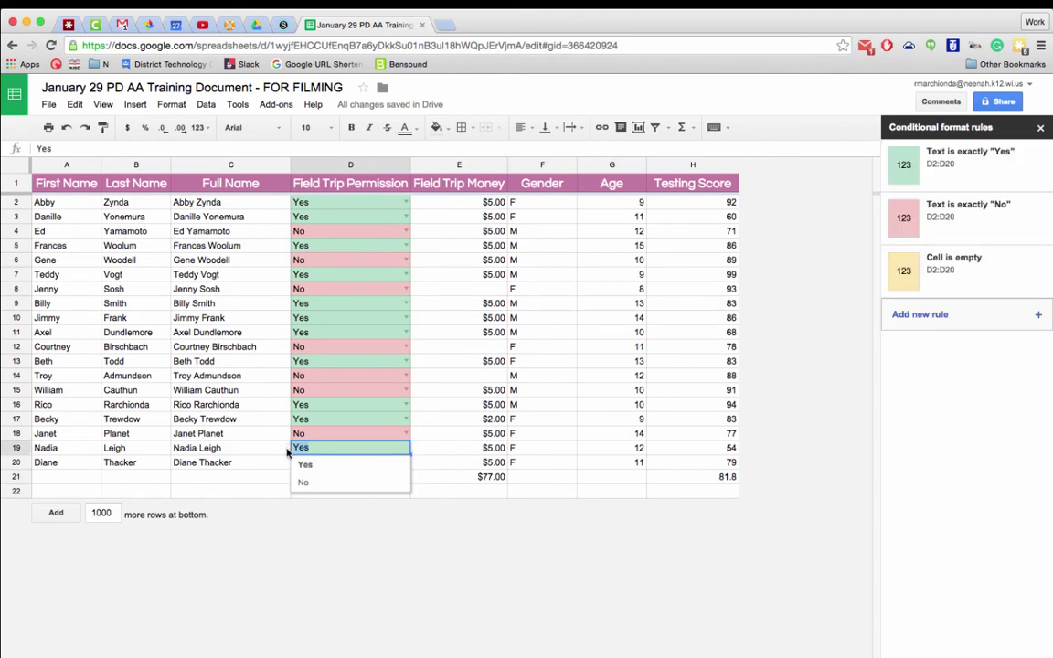
pyautogui.press('BackSpace')
pyautogui.press('BackSpace')
pyautogui.press('BackSpace')
pyautogui.click(411, 462)
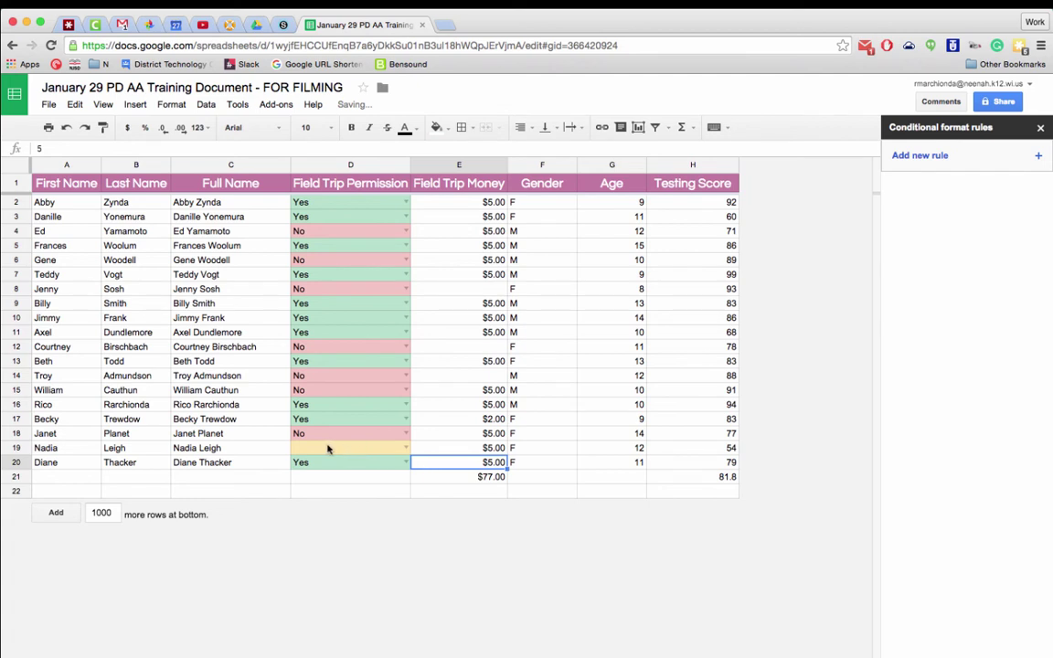
# - In the Field Trip Permission column, change D9 to No and D8, D6 and D4 to Yes
pyautogui.click(399, 303)
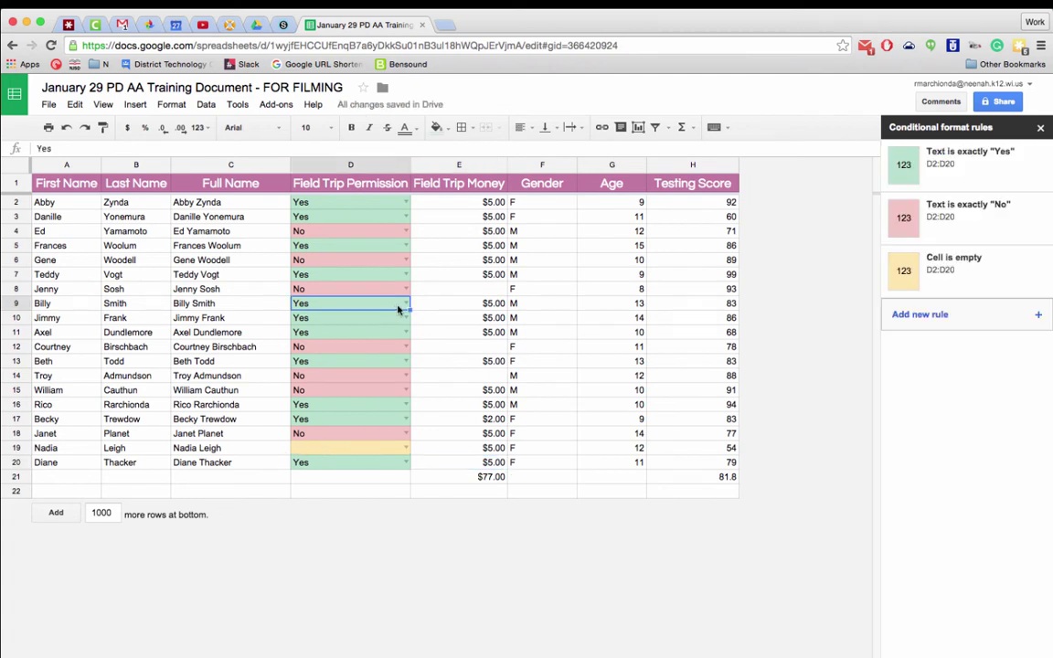
pyautogui.click(403, 304)
pyautogui.click(388, 336)
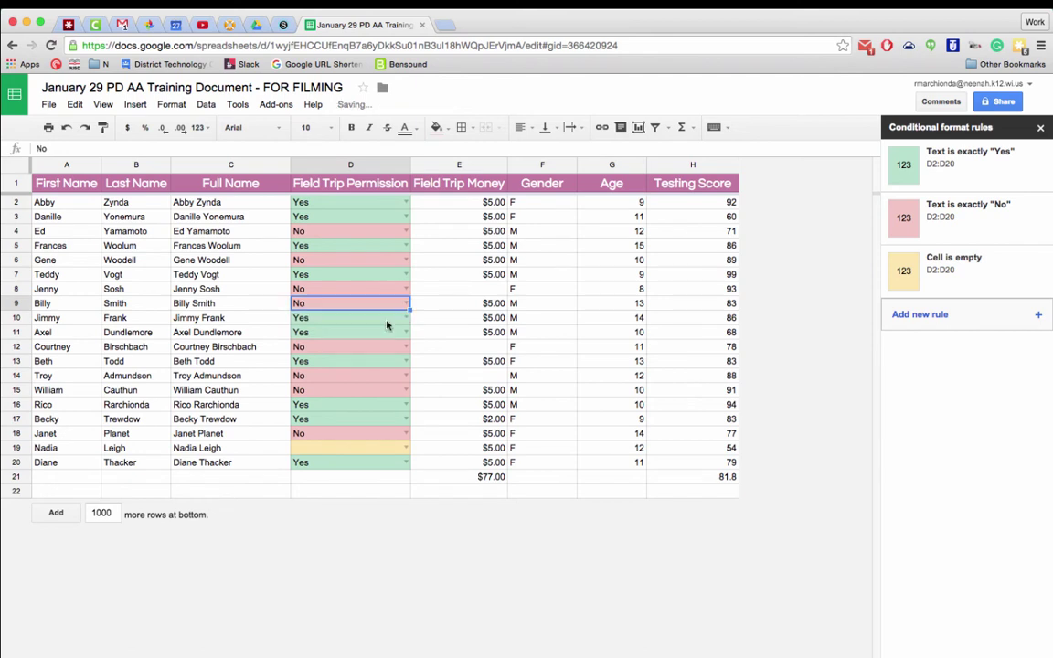
pyautogui.click(406, 289)
pyautogui.click(404, 260)
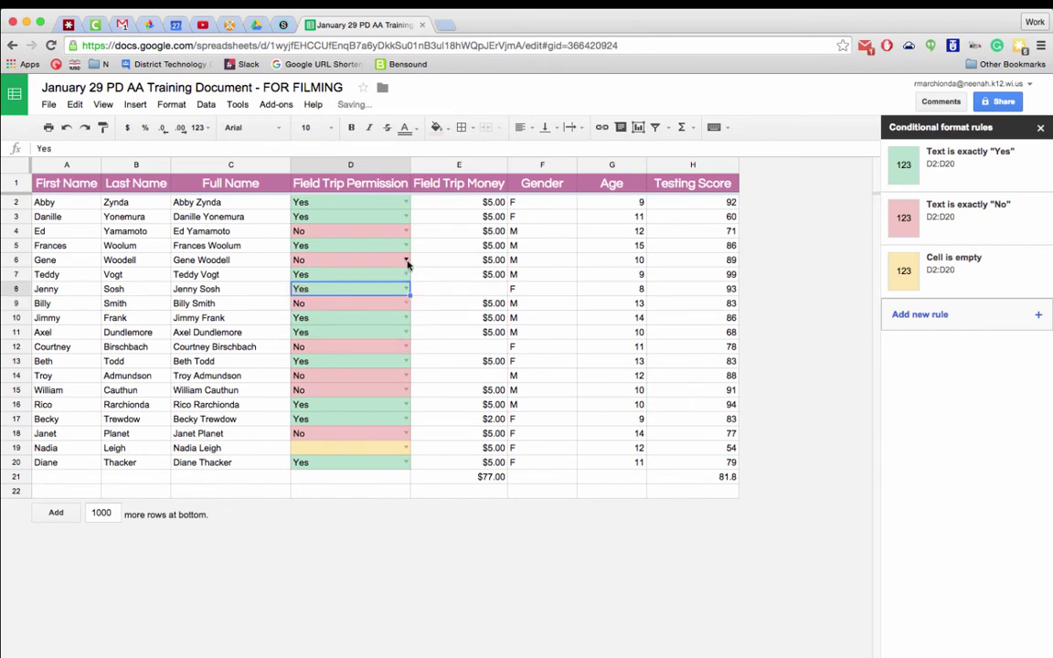
pyautogui.click(405, 260)
pyautogui.click(391, 295)
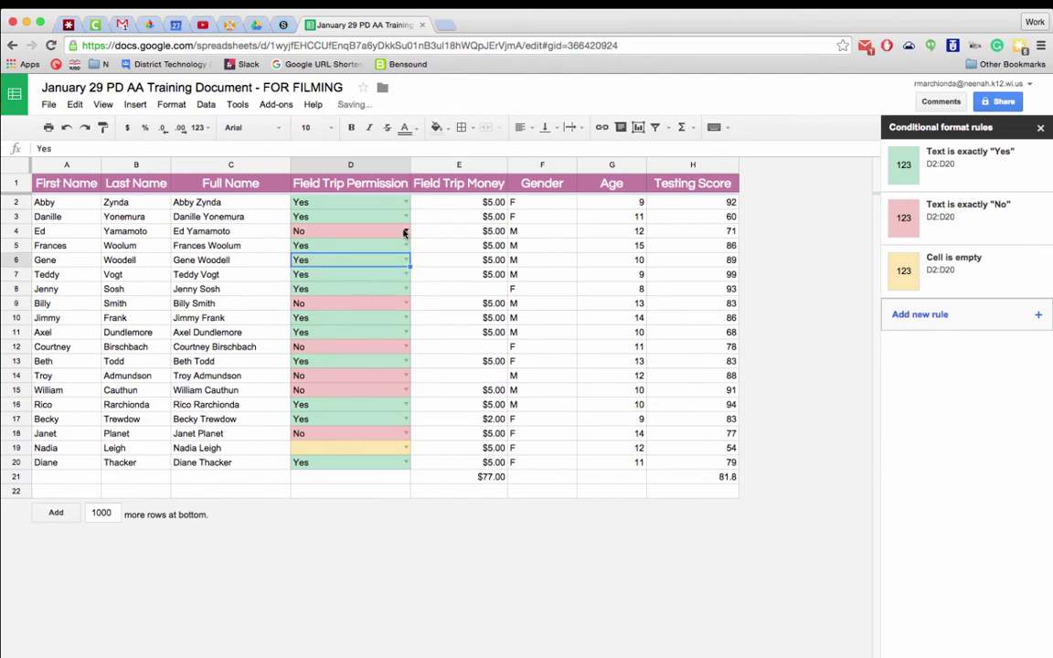
pyautogui.click(405, 231)
pyautogui.click(397, 265)
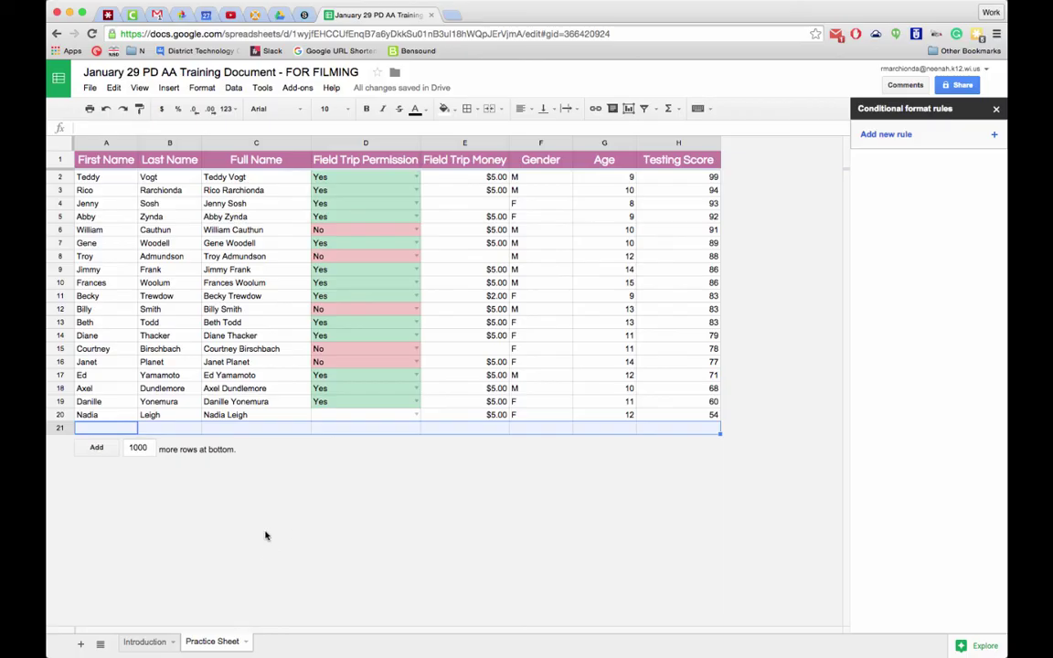
# - Delete the empty row 21 and sort the sheet by the Field Trip Permission column from A to Z
pyautogui.rightClick(61, 430)
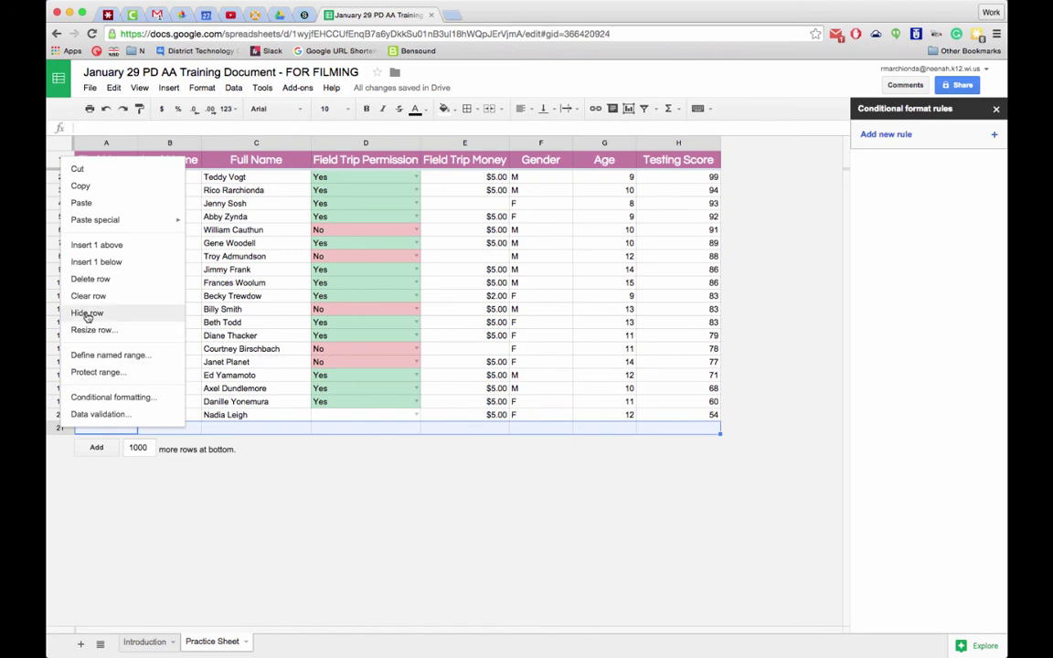
pyautogui.click(87, 281)
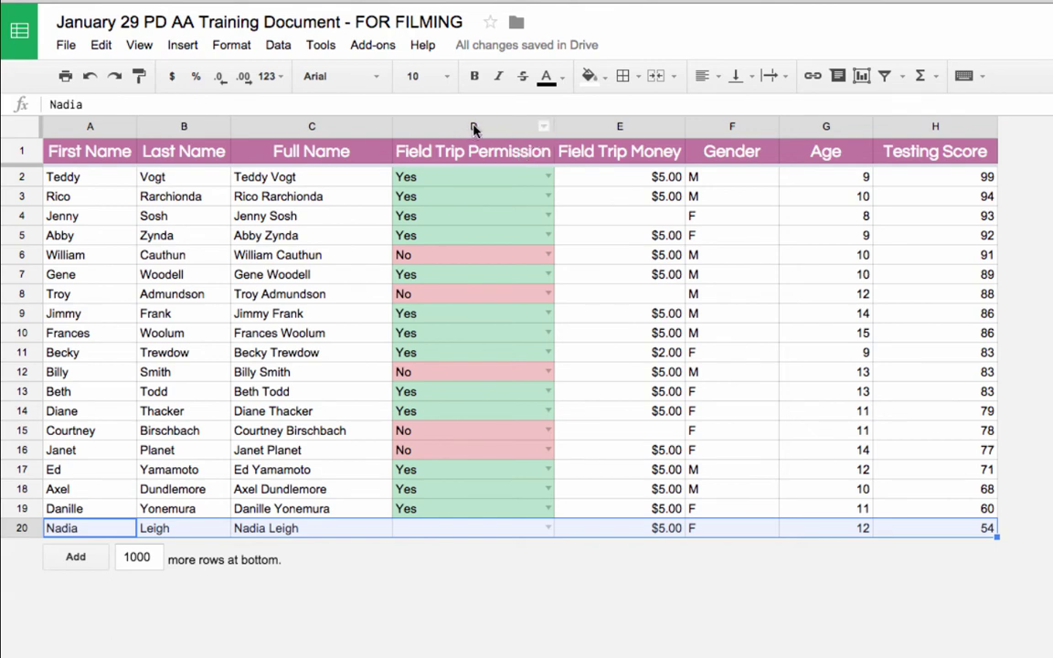
pyautogui.click(545, 128)
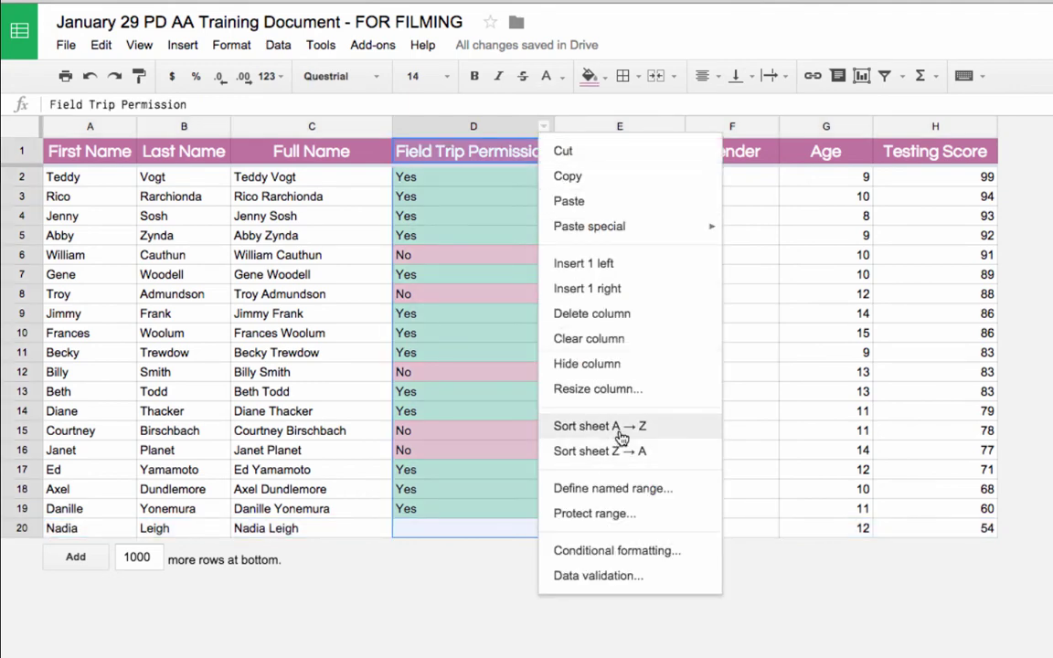
pyautogui.click(600, 426)
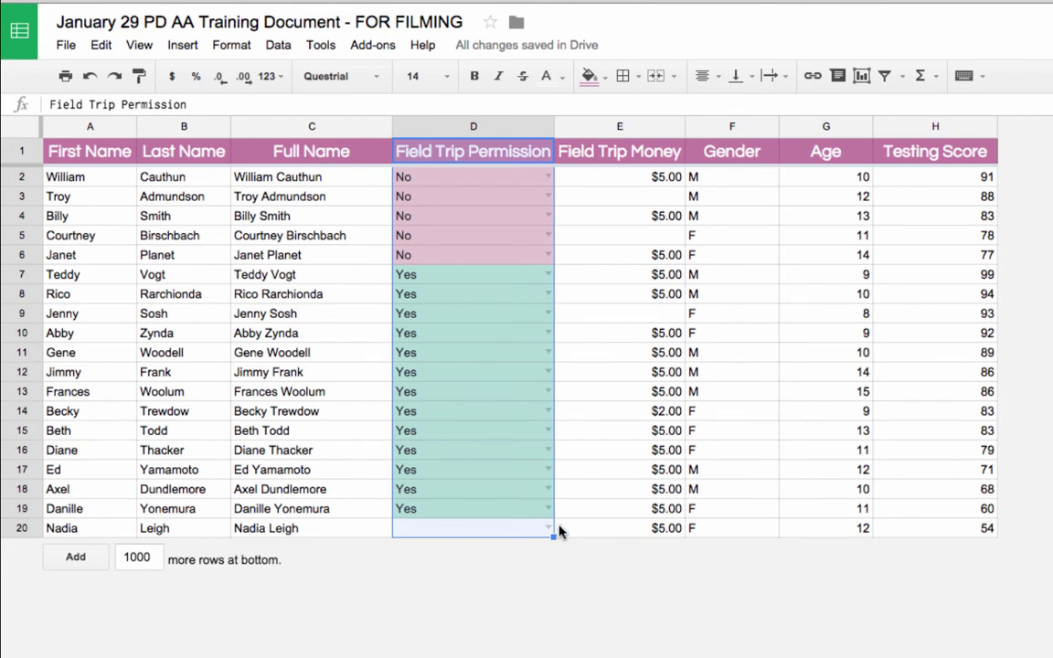
# - Sort the sheet by the Age column from Z to A
pyautogui.click(863, 128)
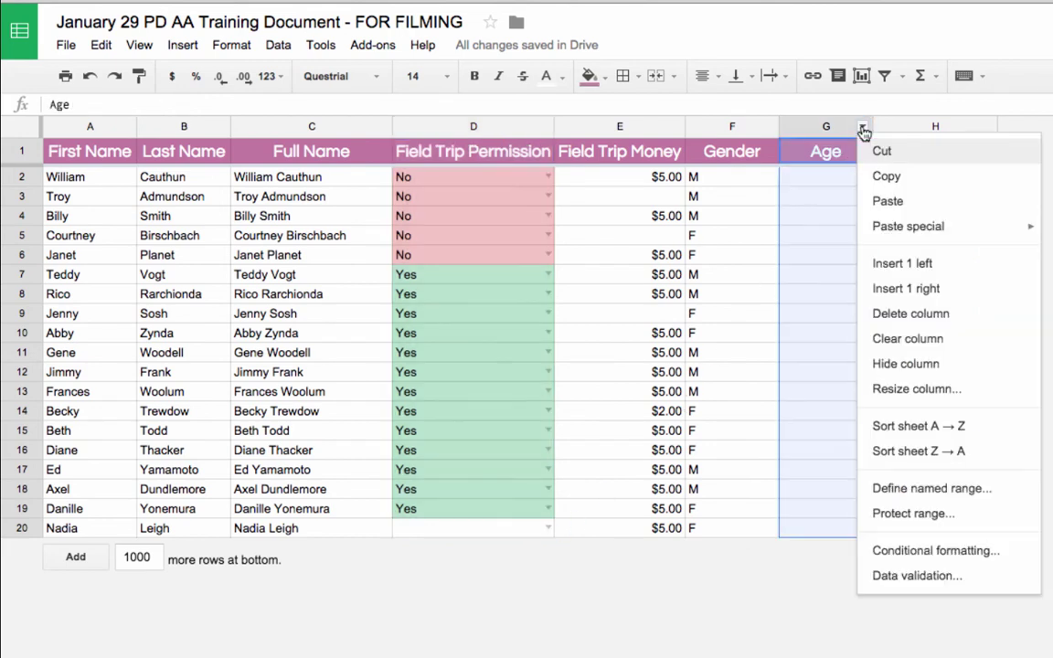
pyautogui.click(920, 451)
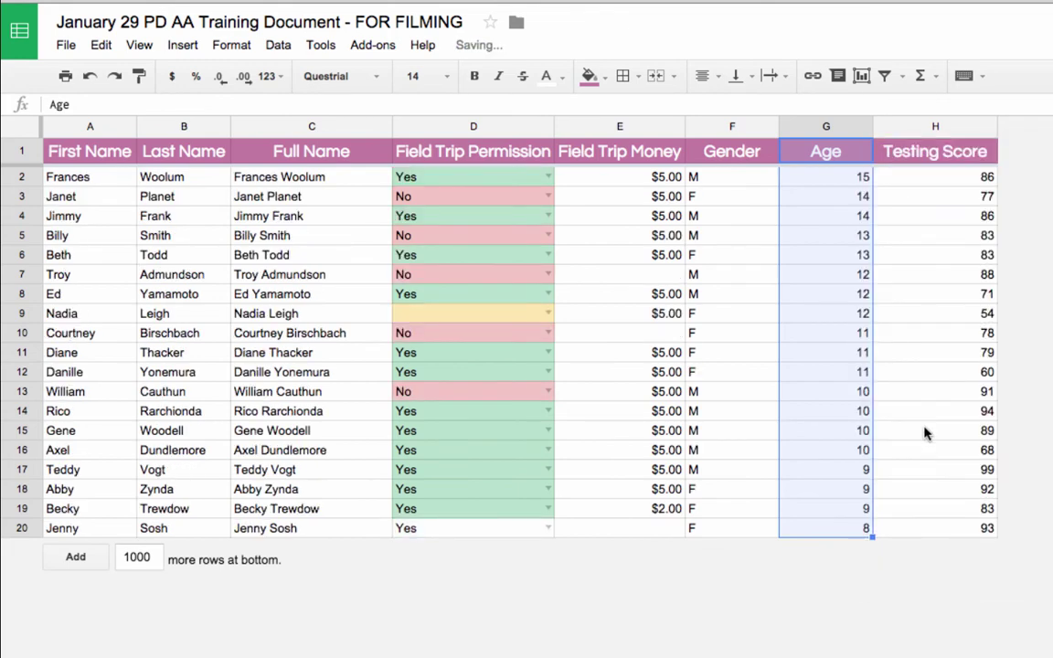
pyautogui.click(862, 129)
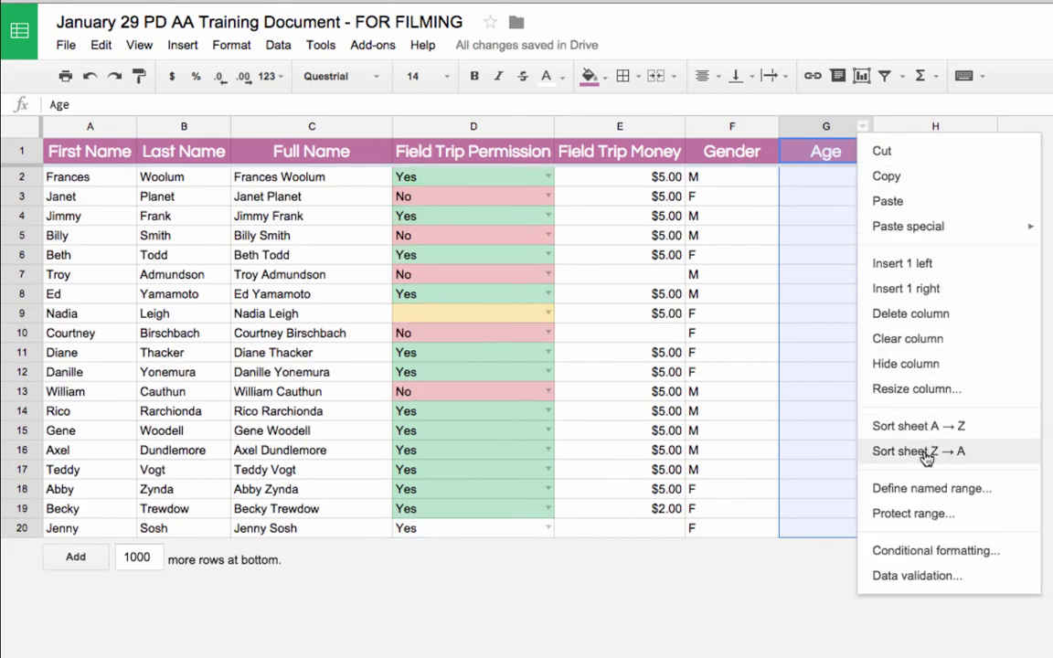
pyautogui.click(819, 178)
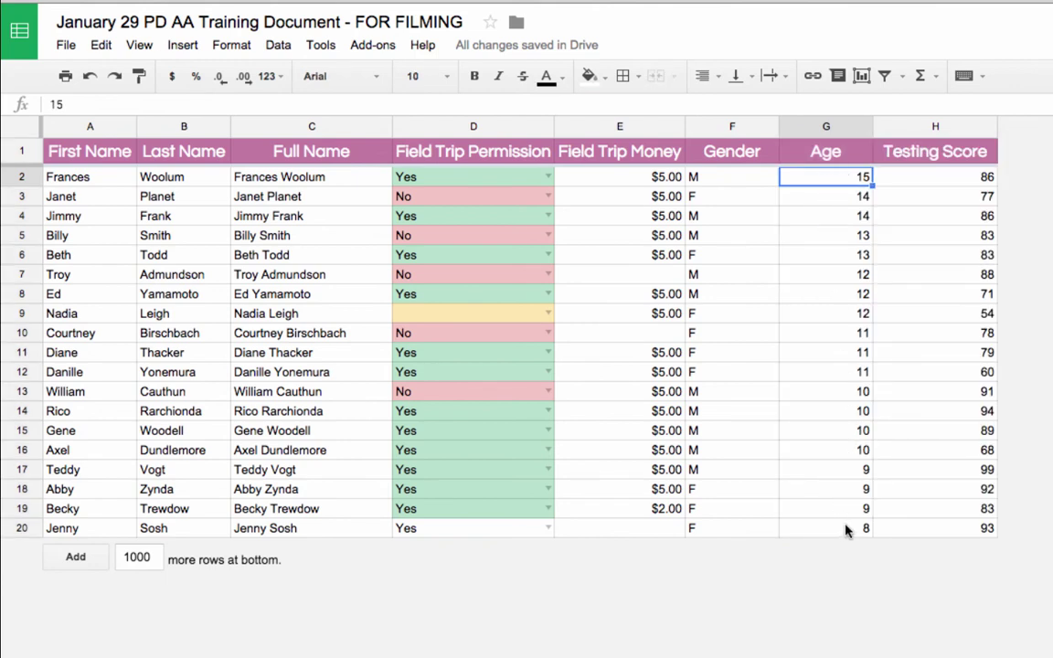
# - Sort the sheet by the Last Name column from A to Z, and reverse the order to Z to A
pyautogui.click(222, 128)
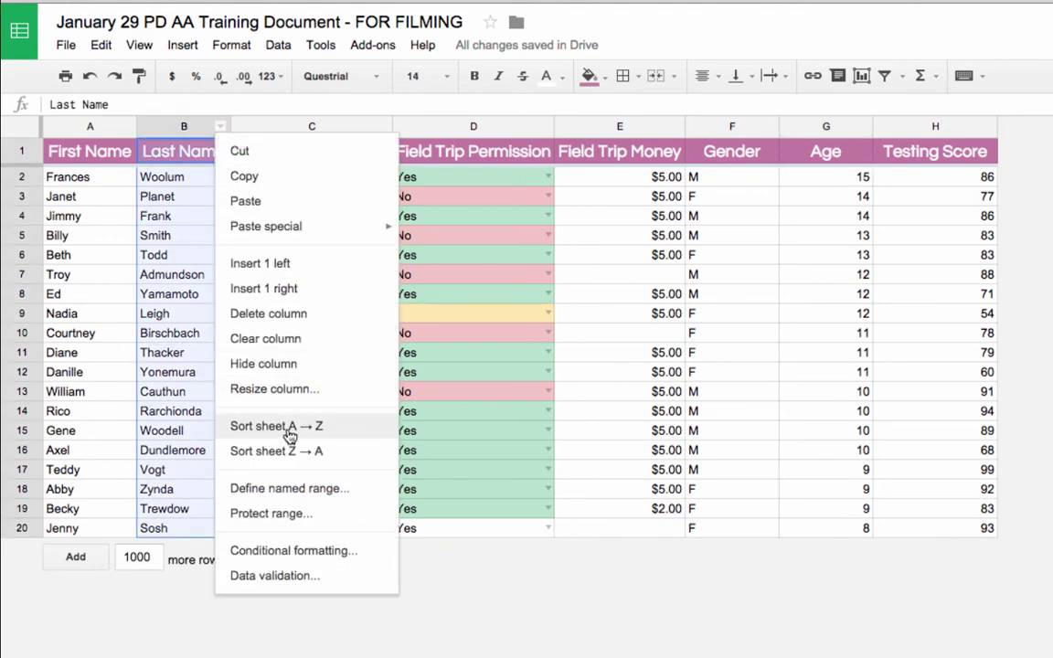
pyautogui.click(290, 428)
pyautogui.click(221, 128)
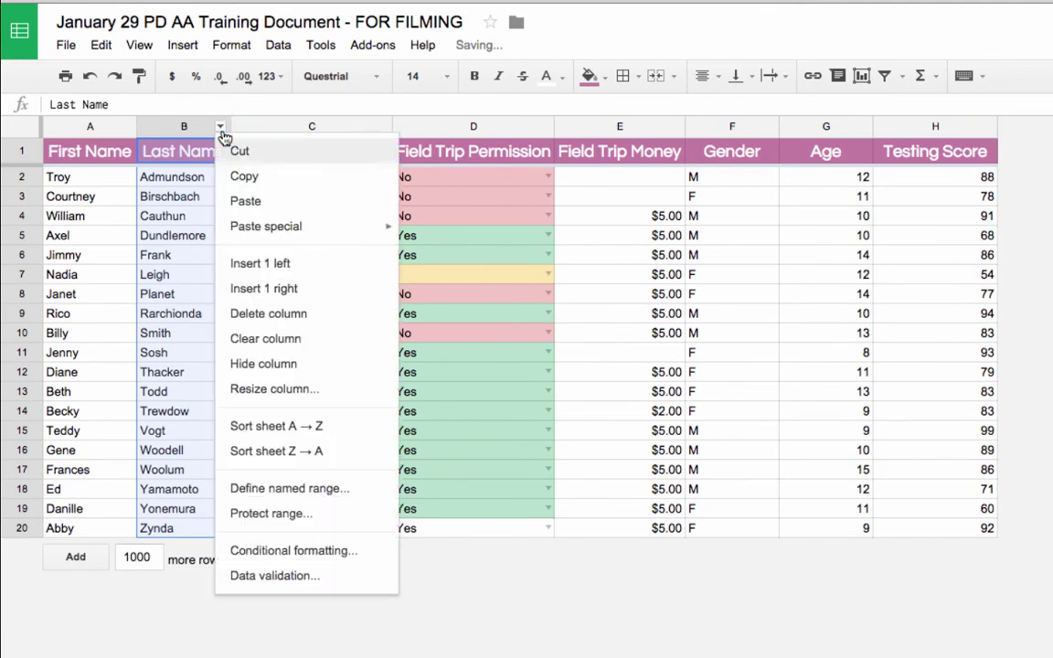
pyautogui.click(291, 451)
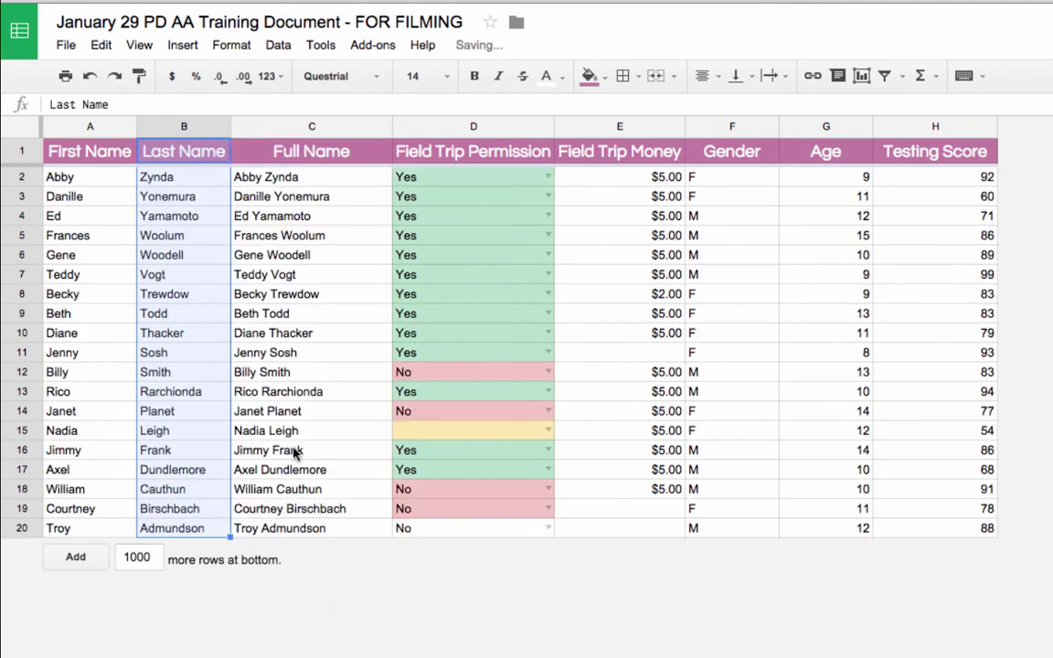
# - Sort the sheet by the Testing Score column from A to Z
pyautogui.click(987, 128)
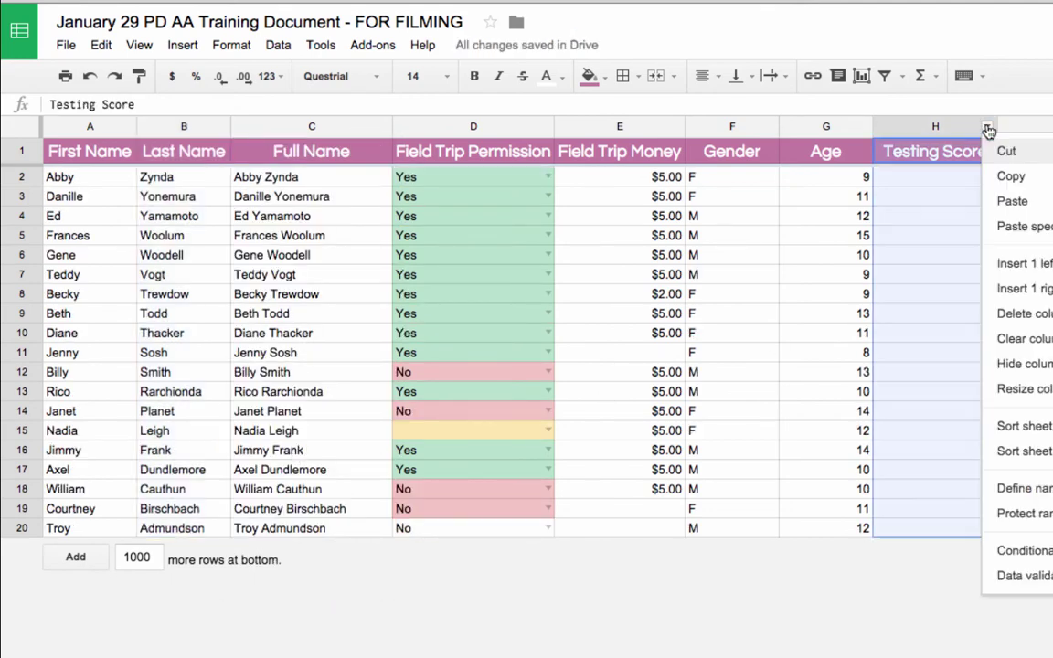
pyautogui.click(1008, 426)
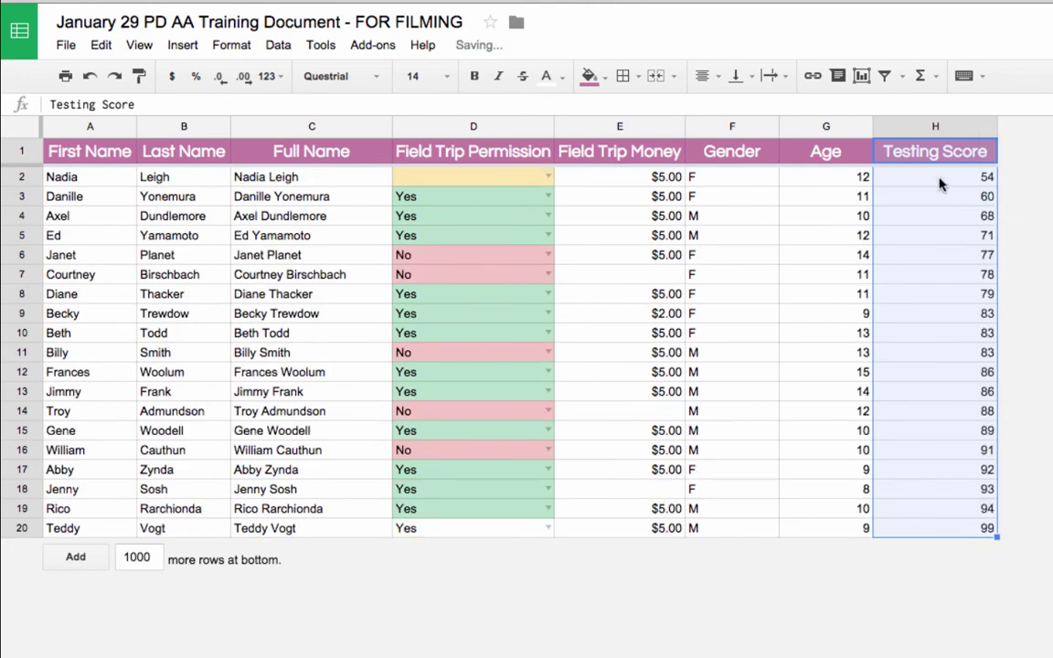
pyautogui.click(173, 178)
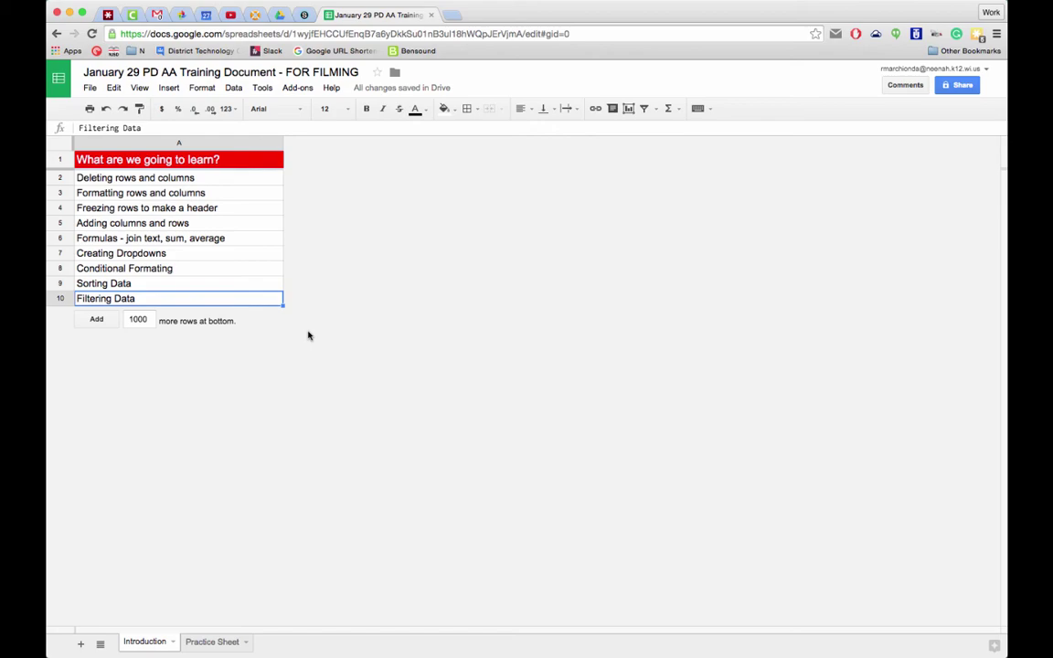
# - Turn on filtering for the data on the Practice Sheet and filter the Age column to the value 10 only
pyautogui.click(219, 640)
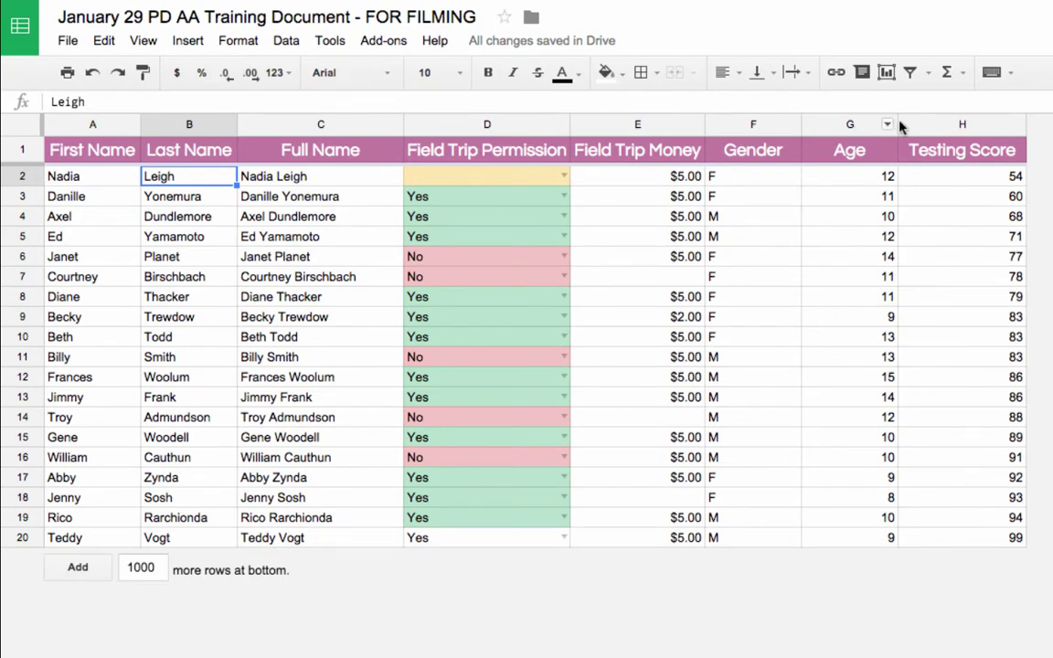
pyautogui.click(910, 73)
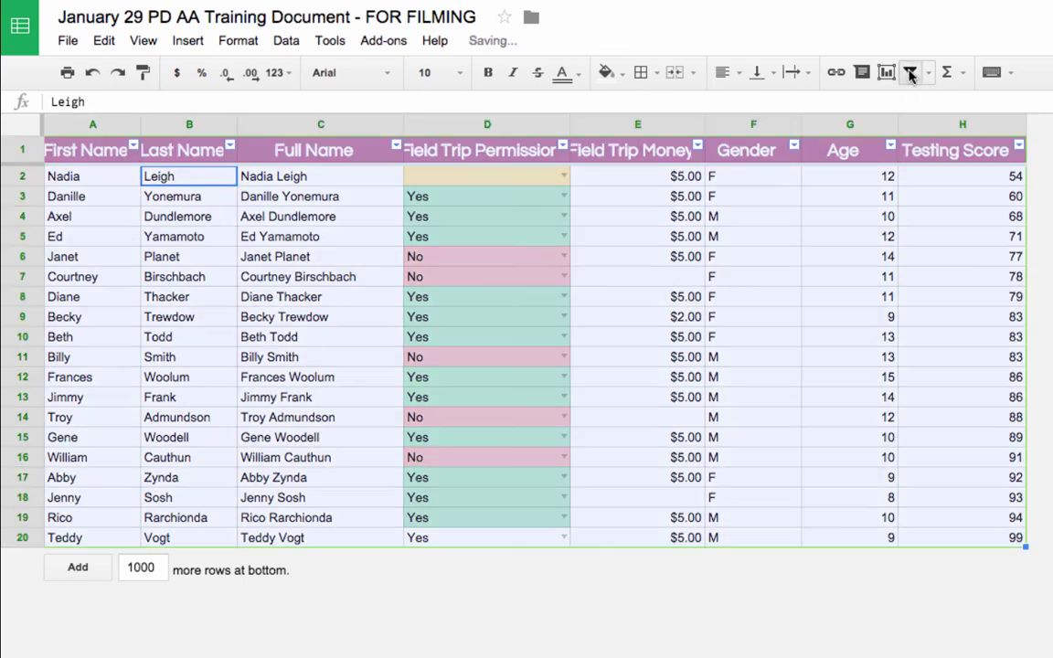
pyautogui.click(891, 149)
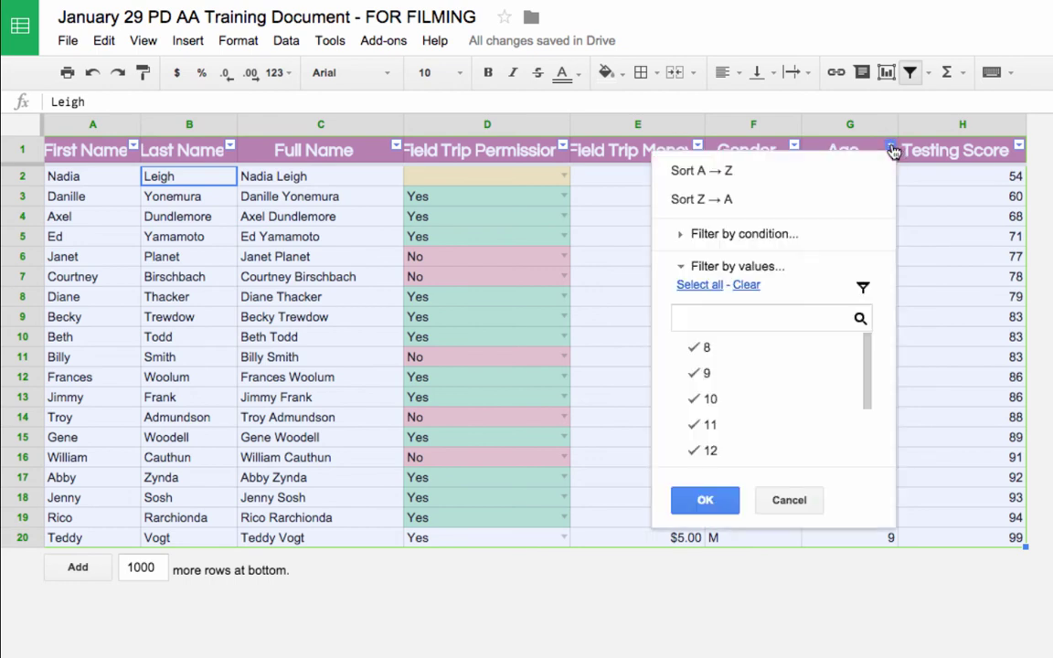
pyautogui.scroll(-3, 804, 399)
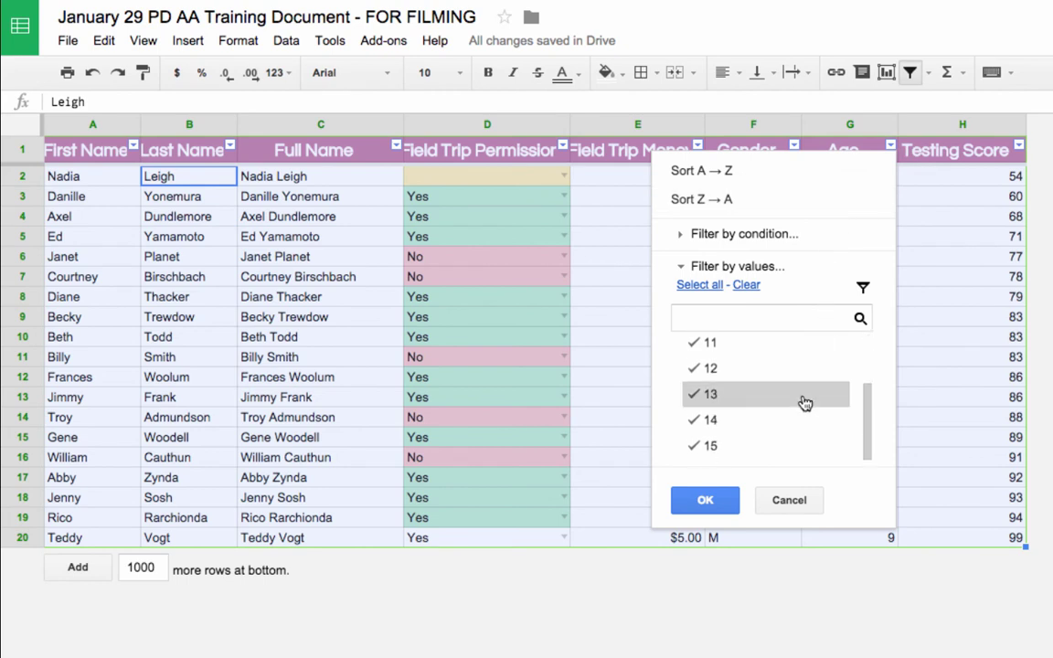
pyautogui.scroll(2, 804, 403)
pyautogui.scroll(2, 804, 403)
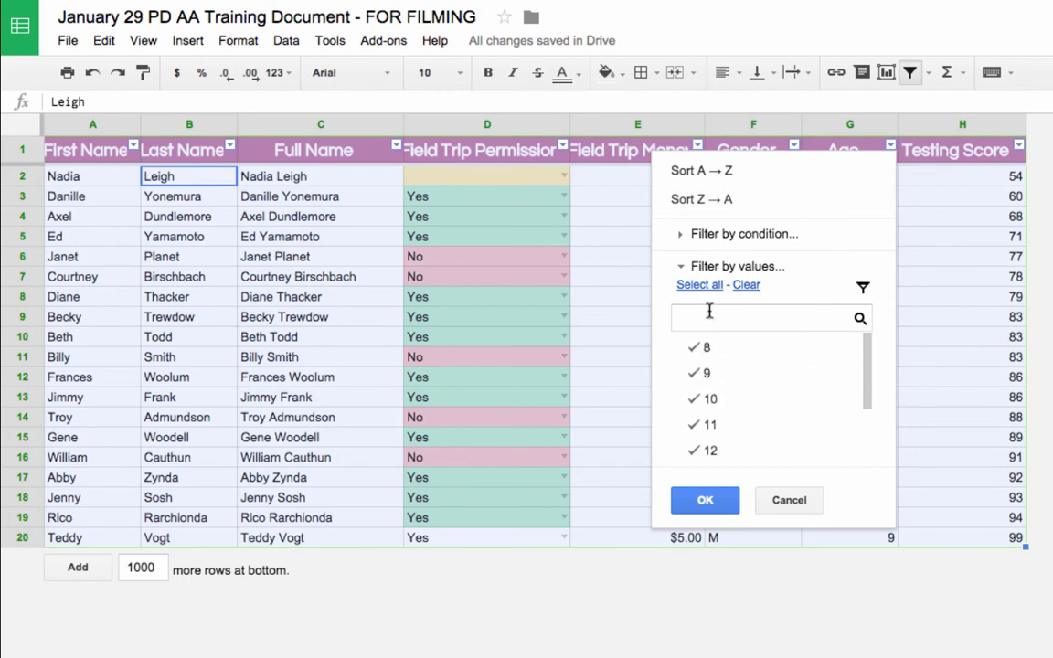
pyautogui.click(746, 285)
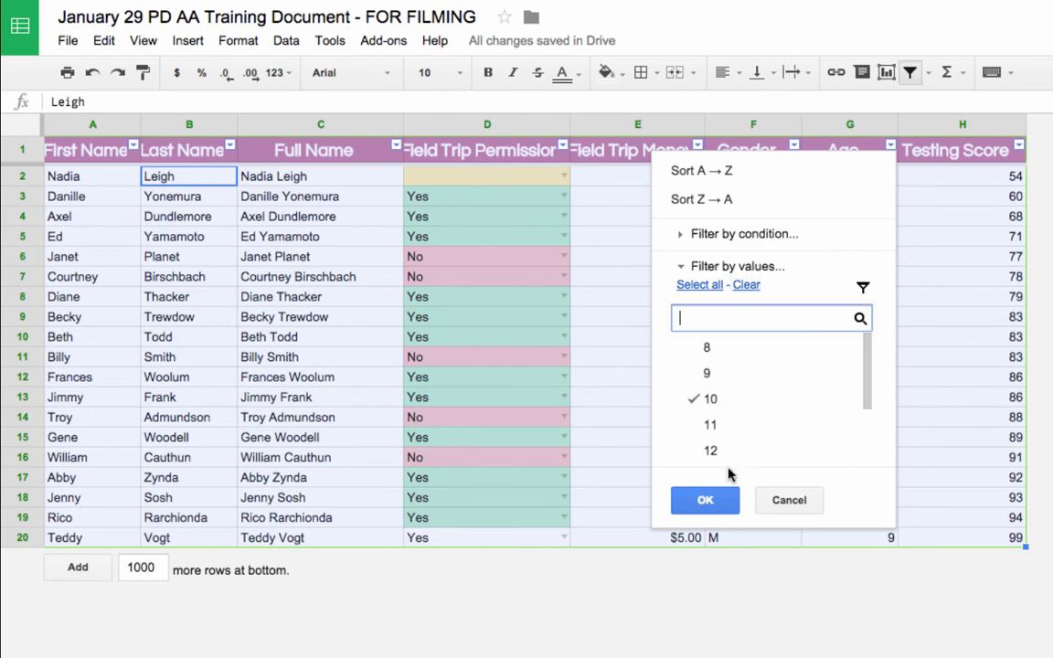
pyautogui.click(717, 502)
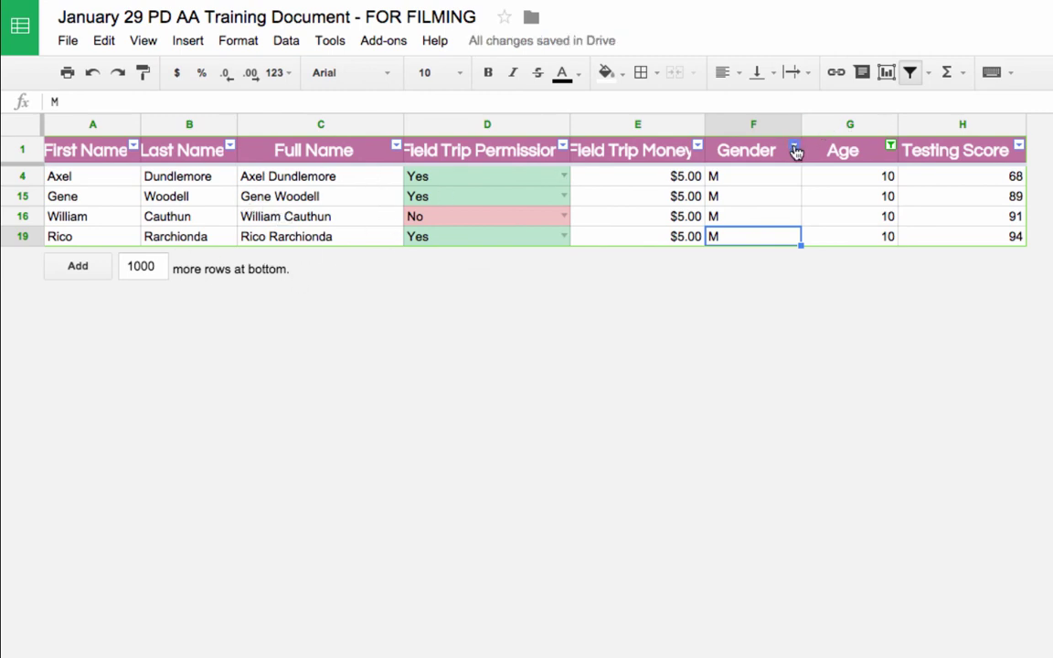
# - Add the value 9 to the Age filter and sort the sheet by Age from A to Z
pyautogui.click(892, 147)
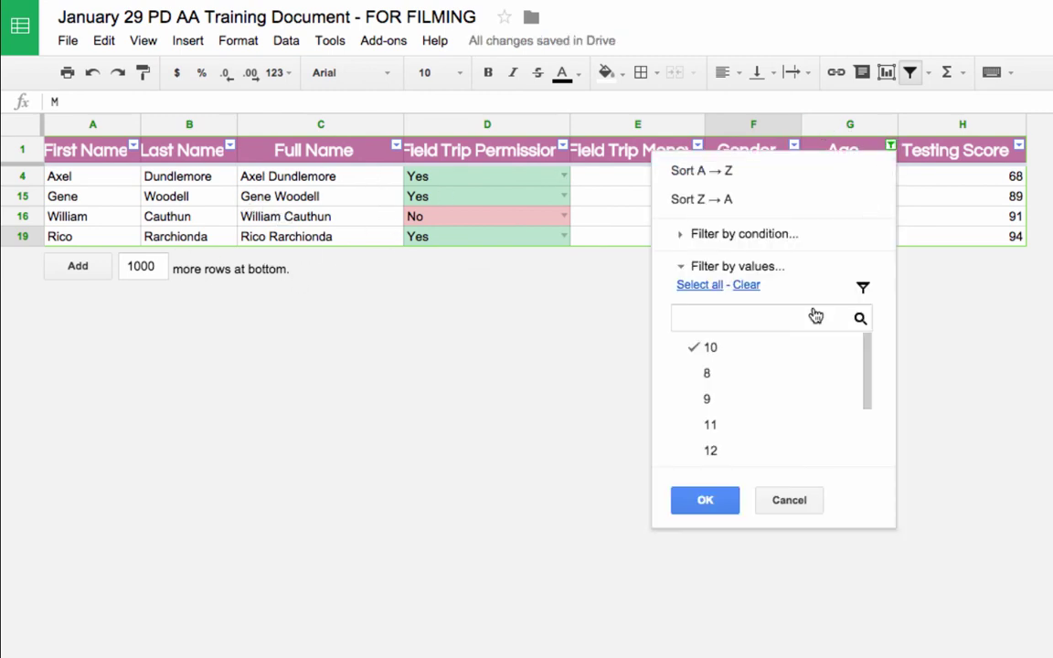
pyautogui.click(729, 399)
pyautogui.click(704, 496)
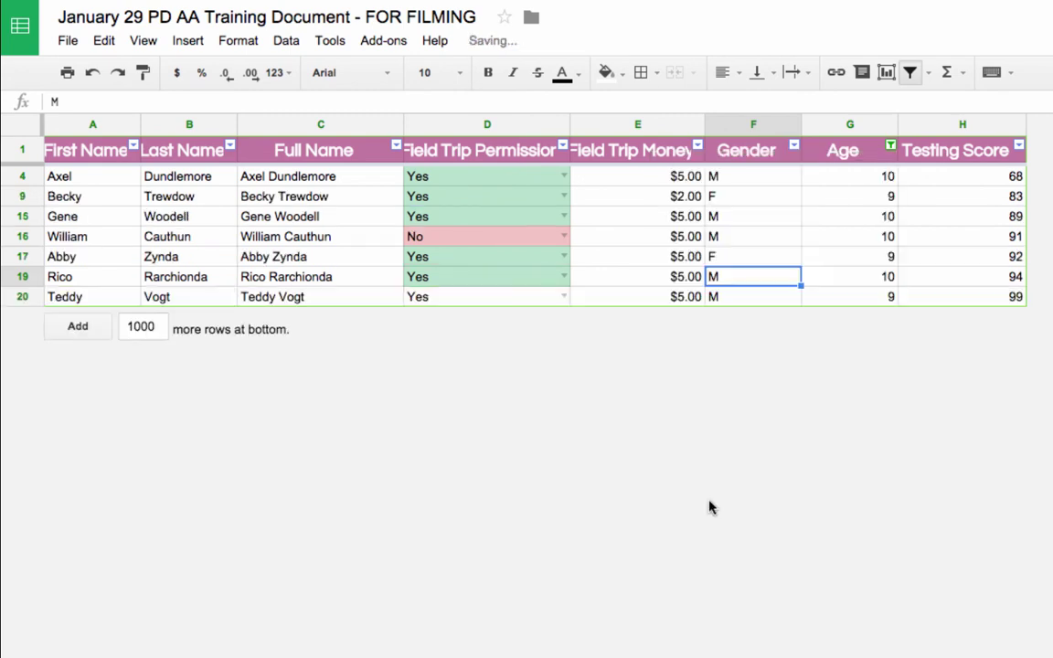
pyautogui.click(886, 123)
pyautogui.click(914, 432)
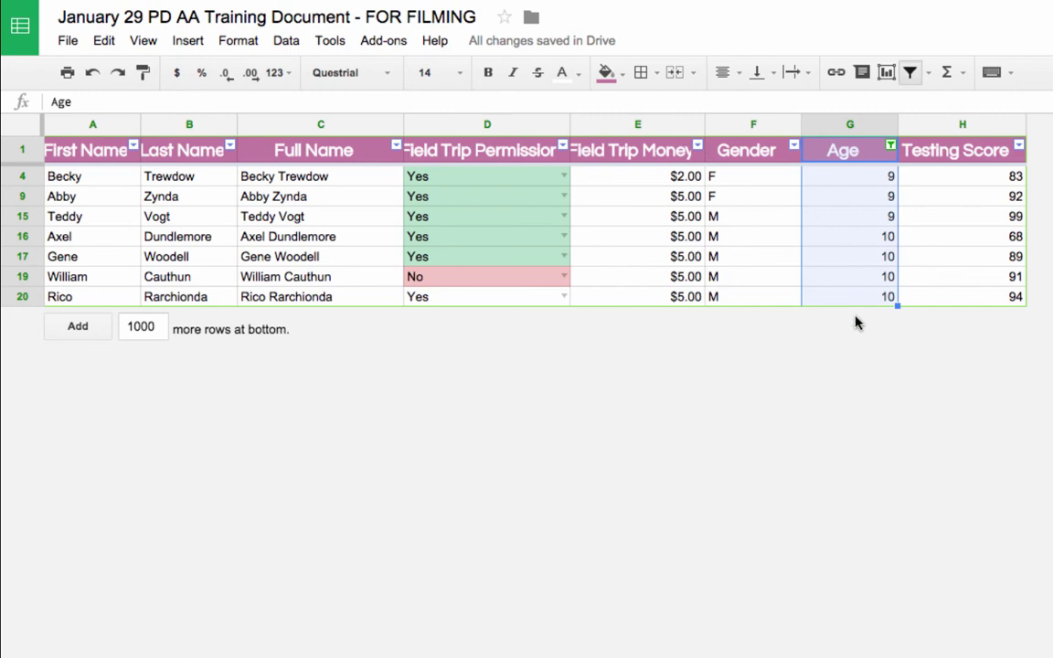
# - Turn off the filter on the student data and create a new filter view
pyautogui.click(910, 73)
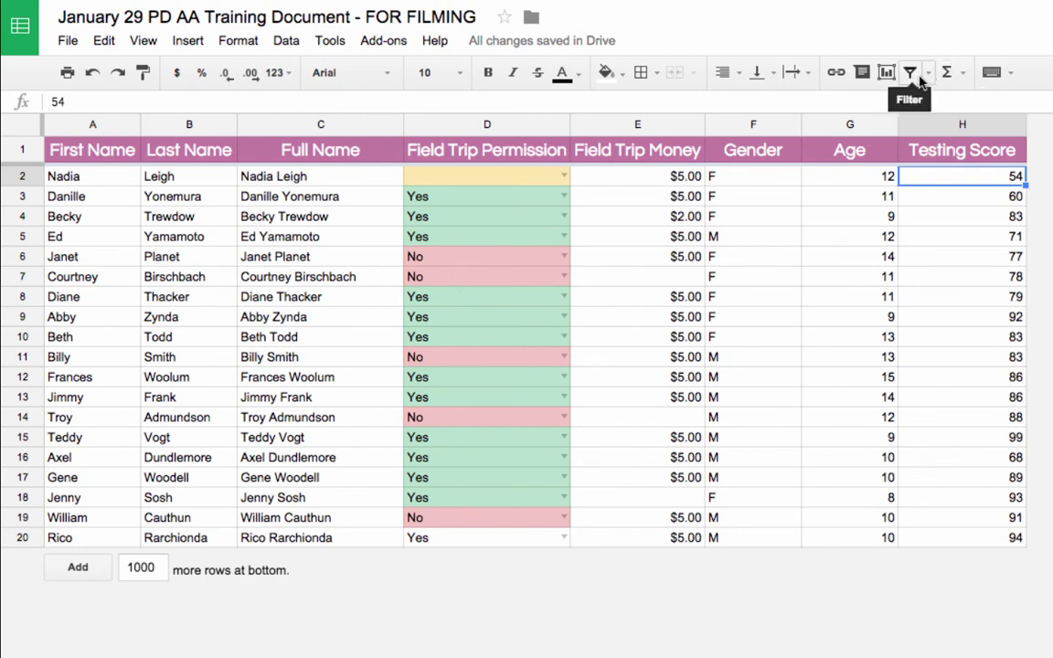
pyautogui.click(929, 73)
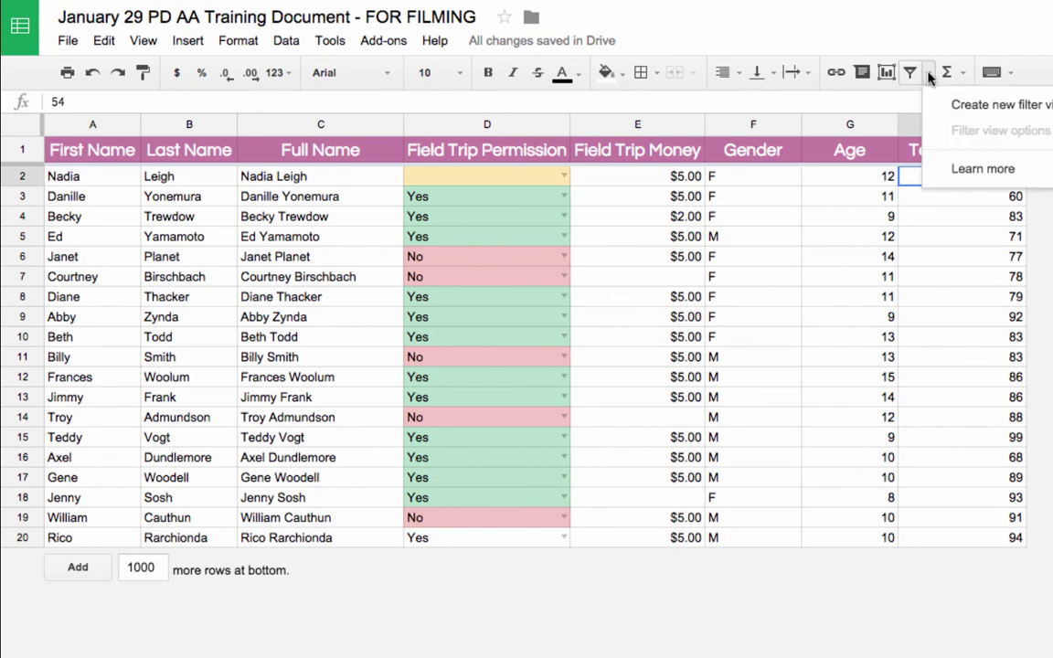
pyautogui.click(966, 108)
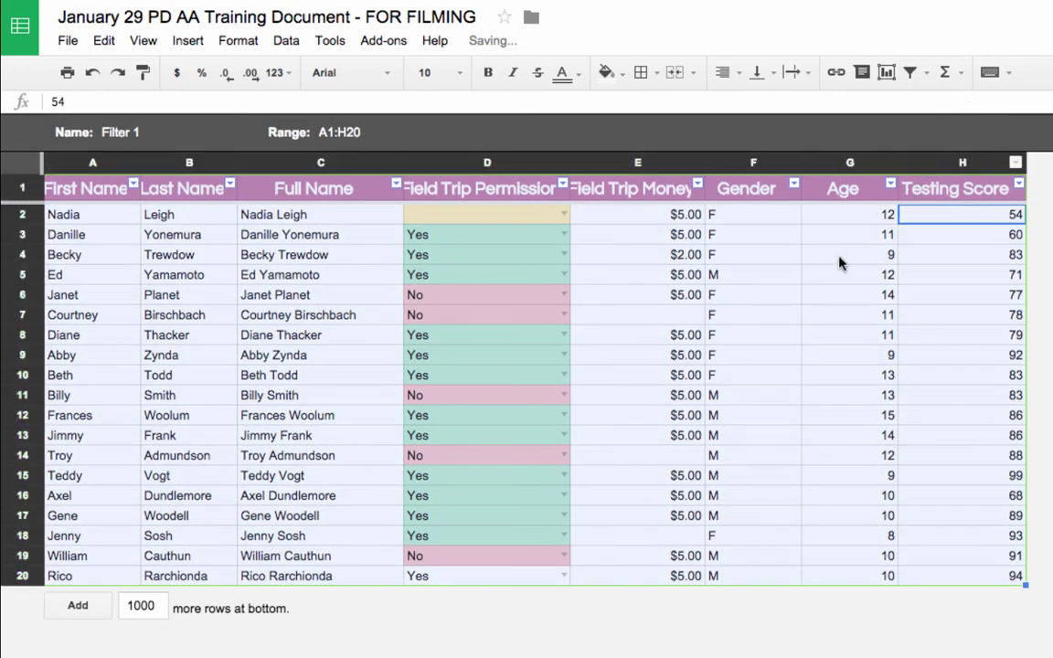
# - Filter the Field Trip Permission column in the filter view to the value No only
pyautogui.click(562, 184)
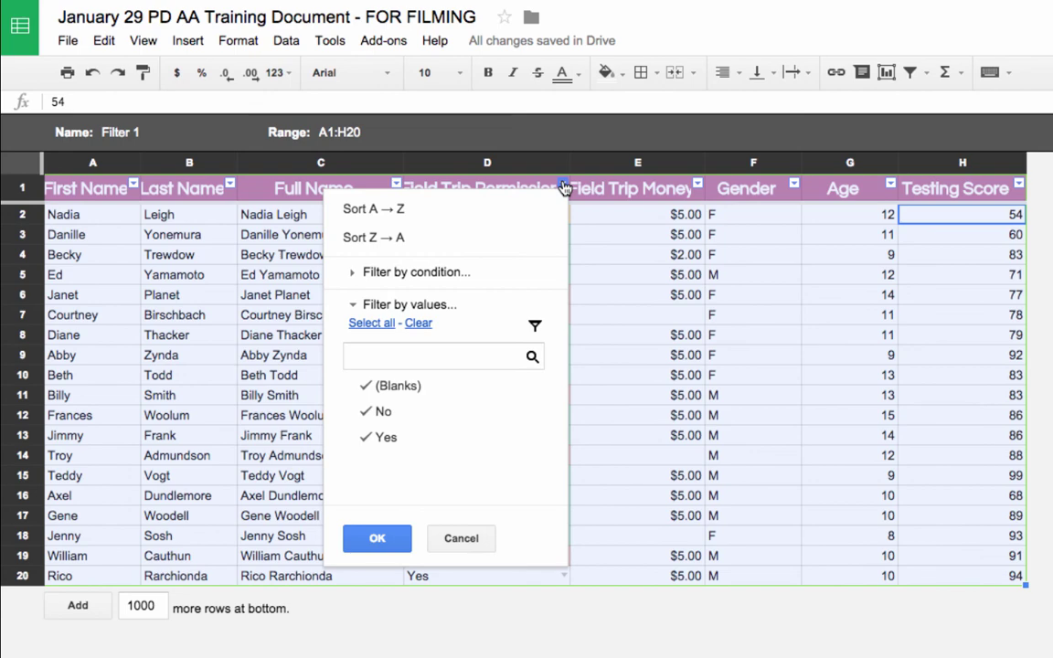
pyautogui.click(419, 325)
pyautogui.click(415, 421)
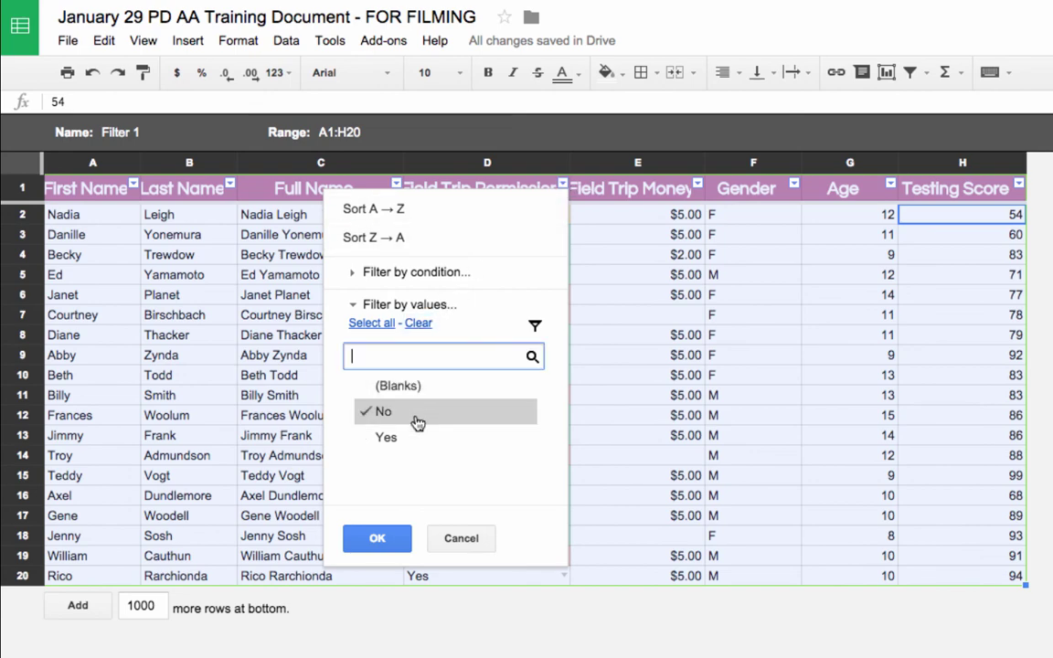
pyautogui.click(376, 539)
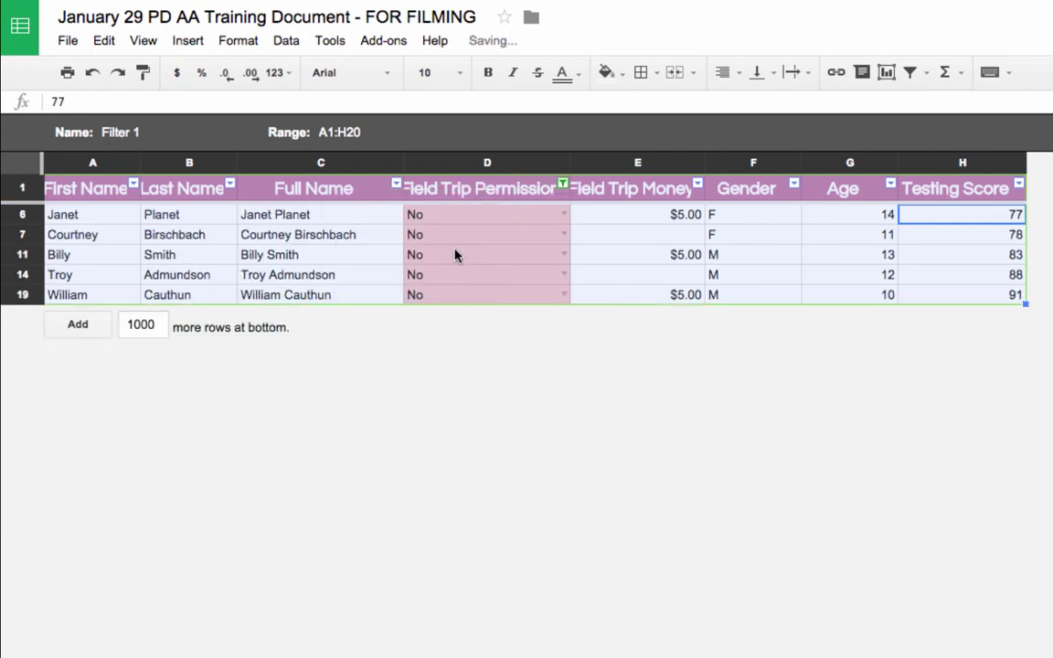
# - Rename the filter view as No's and close it
pyautogui.doubleClick(197, 130)
pyautogui.hotkey('ctrl', 'a')
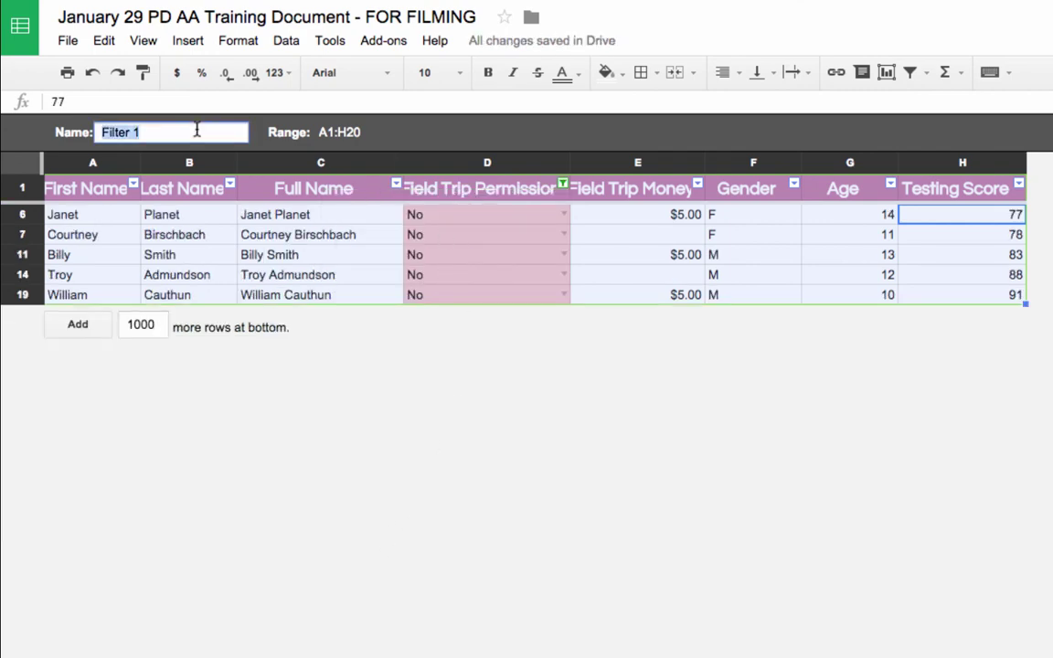
pyautogui.write("No's")
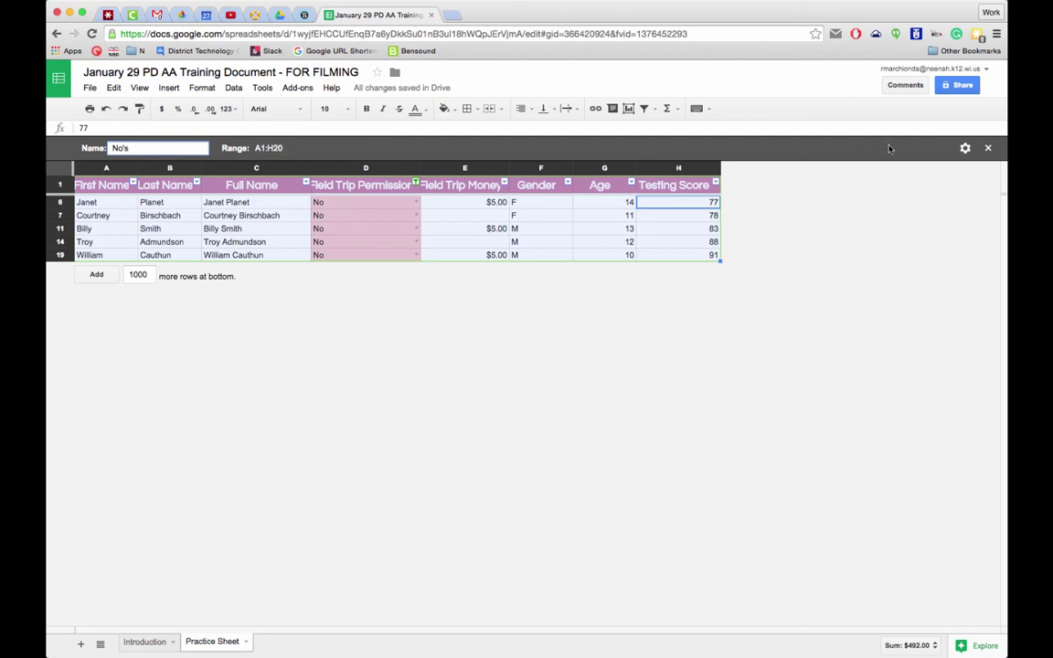
pyautogui.click(988, 149)
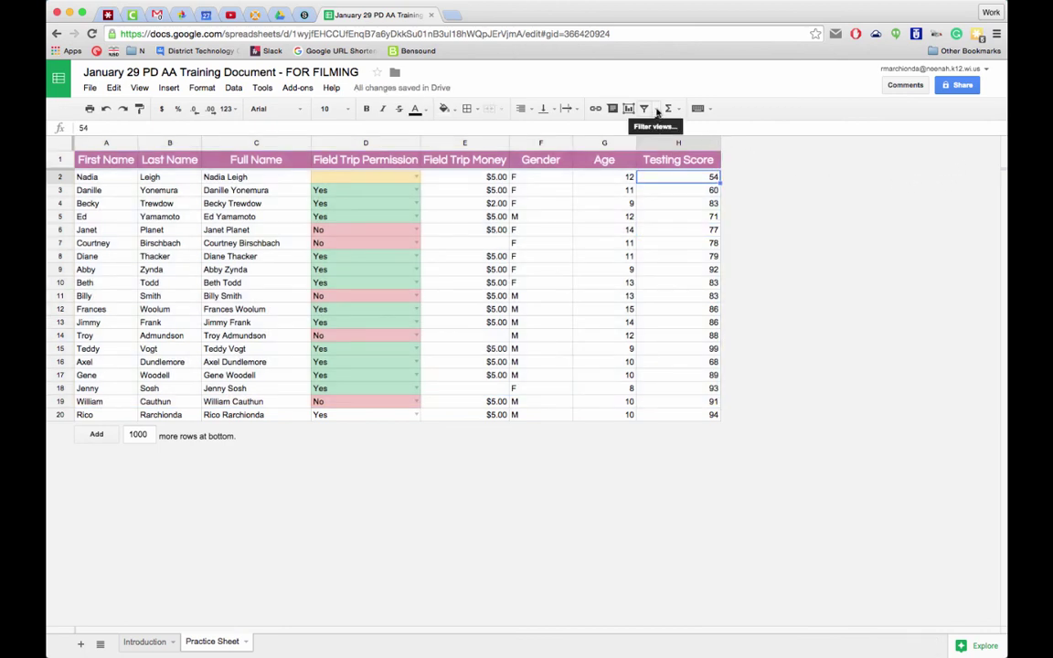
# - Open the saved No's filter view and set Field Trip Permission to Yes in rows 11, 14 and 19
pyautogui.click(656, 109)
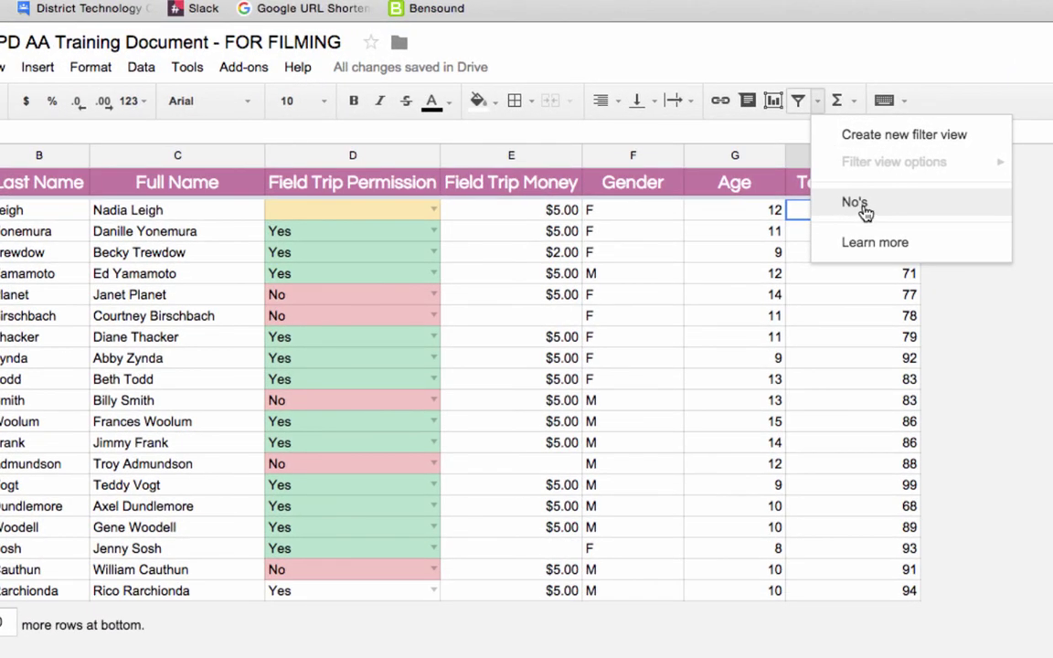
pyautogui.click(854, 203)
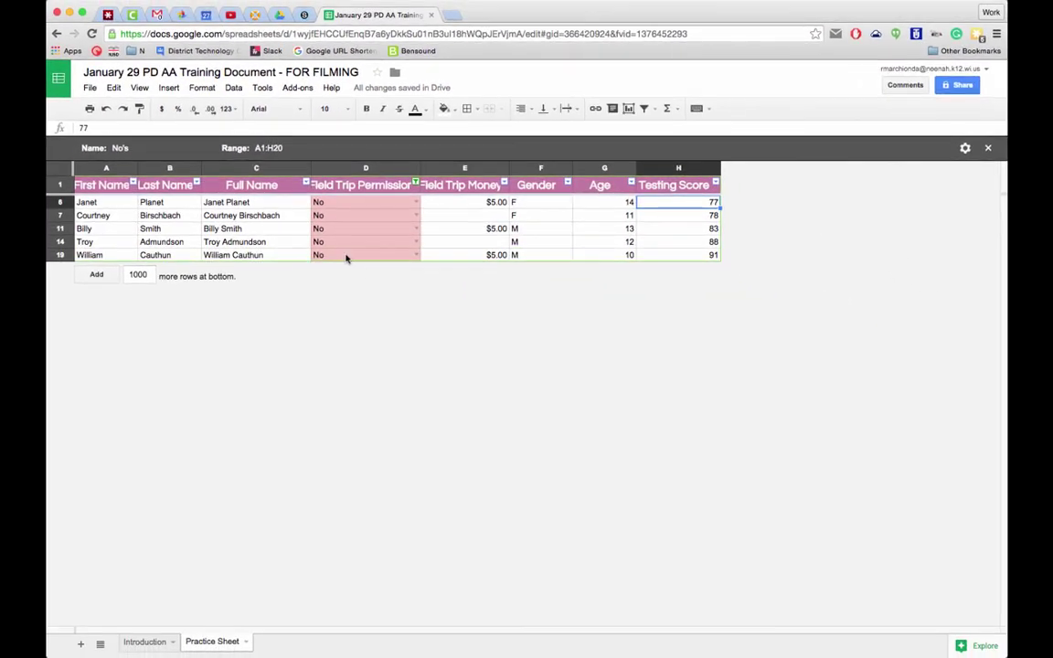
pyautogui.click(414, 228)
pyautogui.click(400, 259)
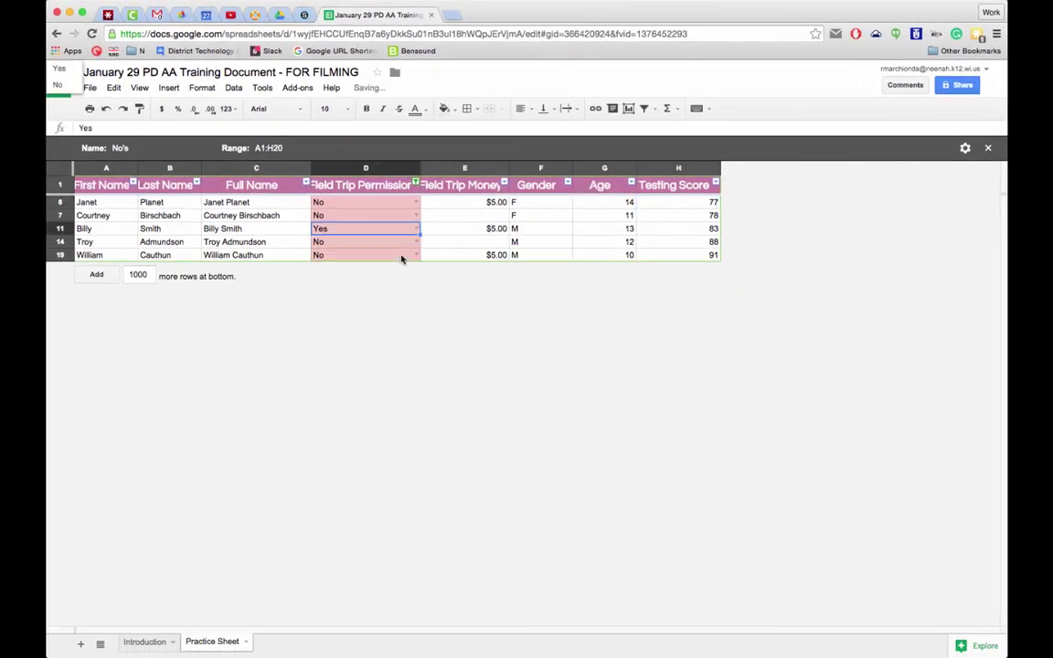
pyautogui.click(416, 242)
pyautogui.click(406, 273)
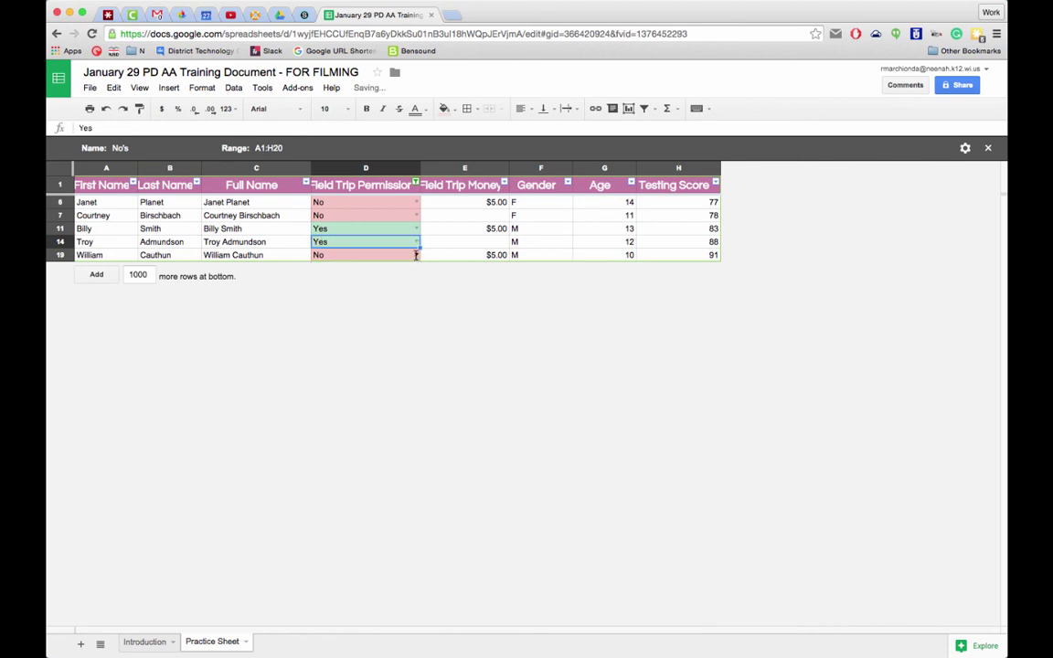
pyautogui.click(416, 256)
pyautogui.click(404, 284)
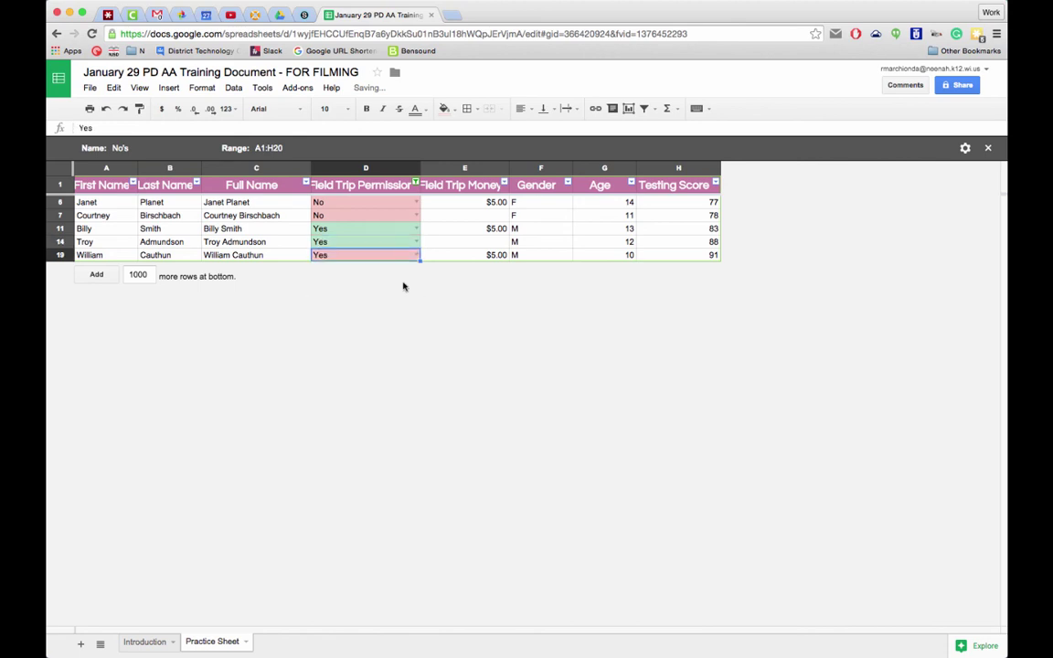
# - Close the No's filter view and reopen it to refresh the filtered rows
pyautogui.click(987, 147)
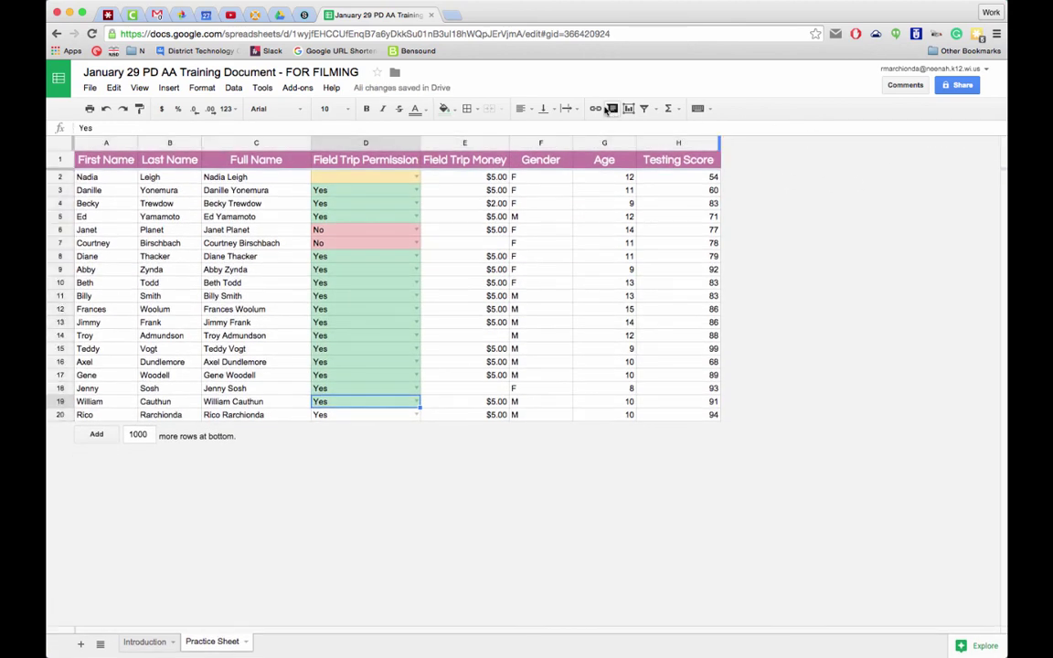
pyautogui.click(656, 109)
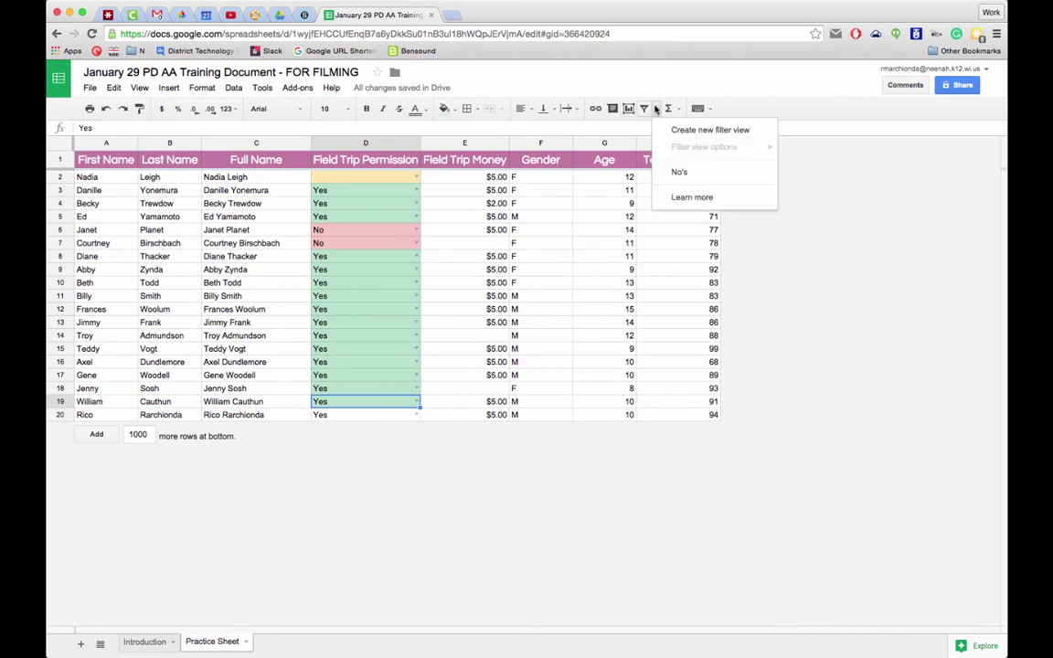
pyautogui.click(678, 172)
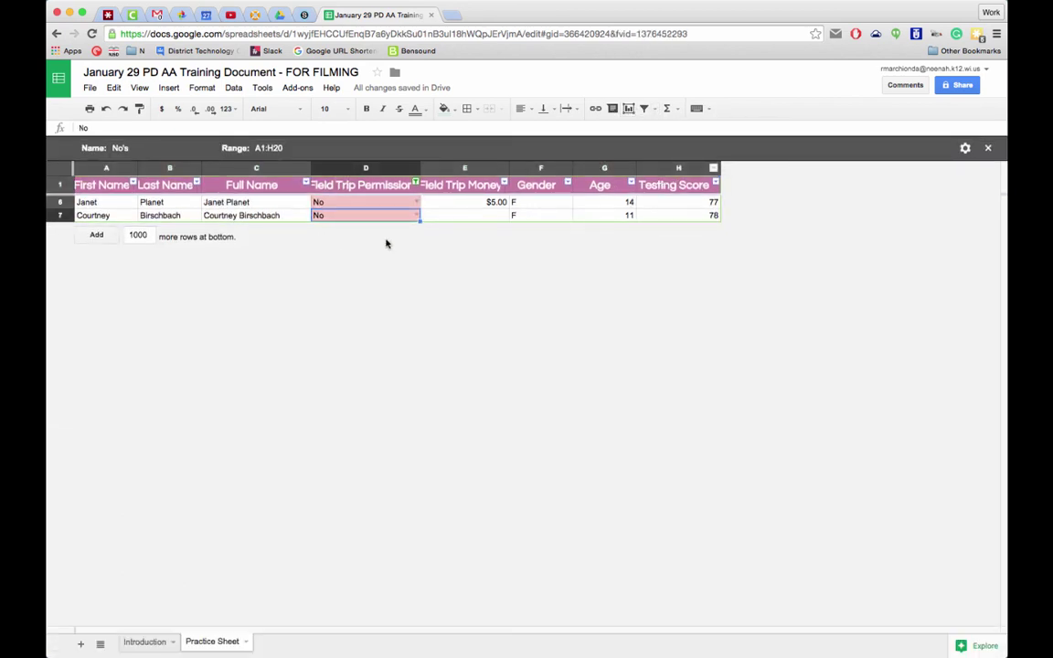